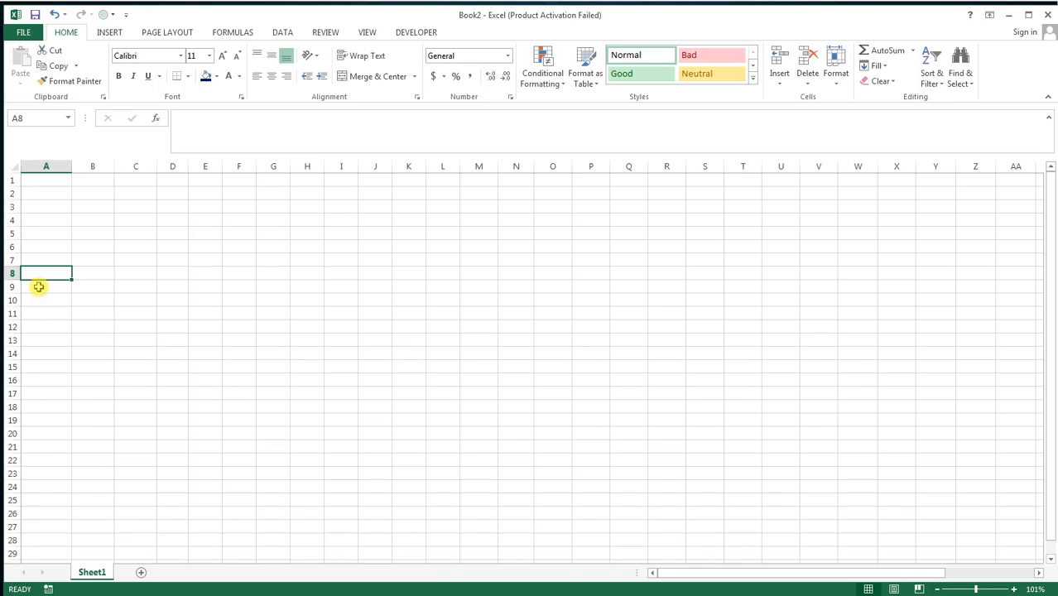
Step: Enter the column headings "Sr no" in A8 and "Name" in B8
text(S)
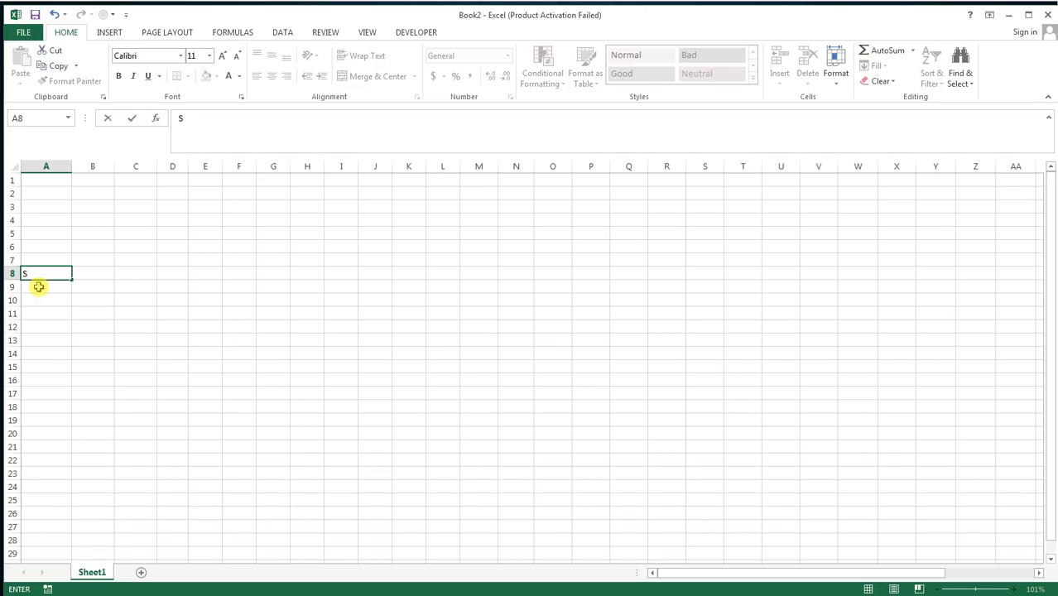
text(r no)
key(Tab)
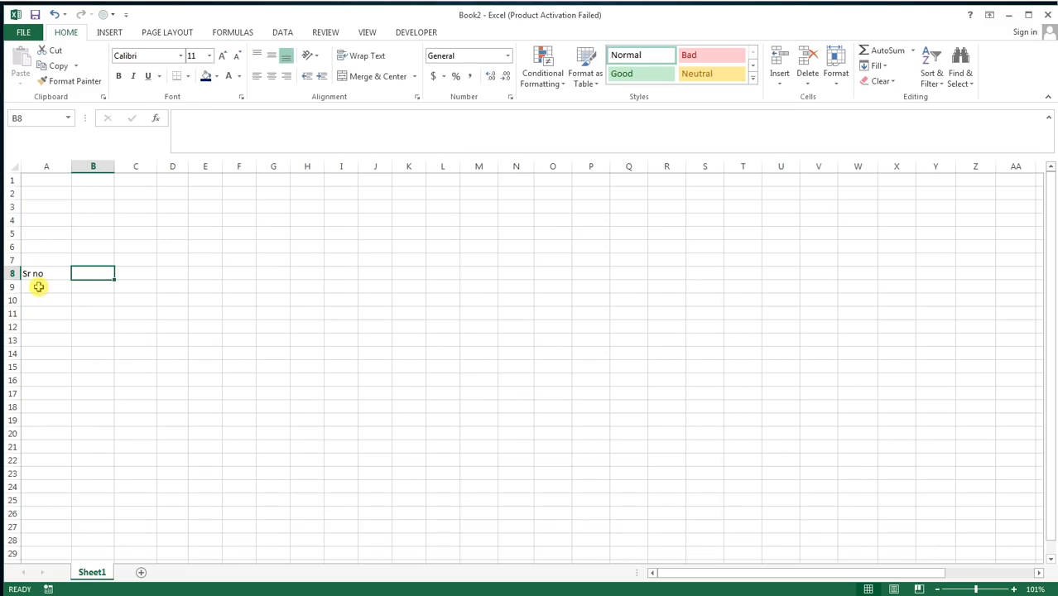
text(N)
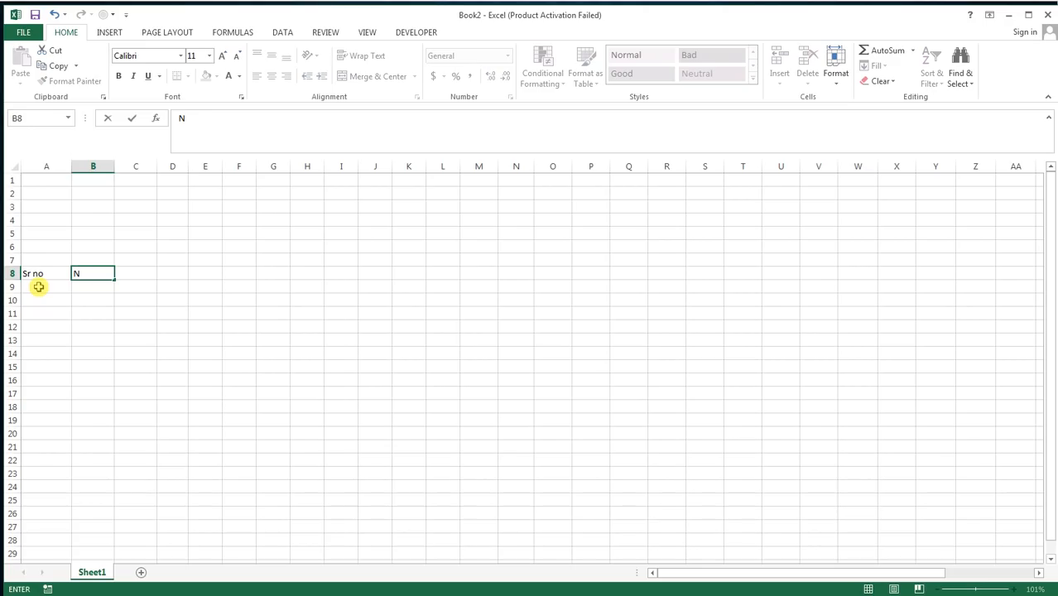
text(amme)
key(BackSpace)
key(BackSpace)
text(e)
key(Tab)
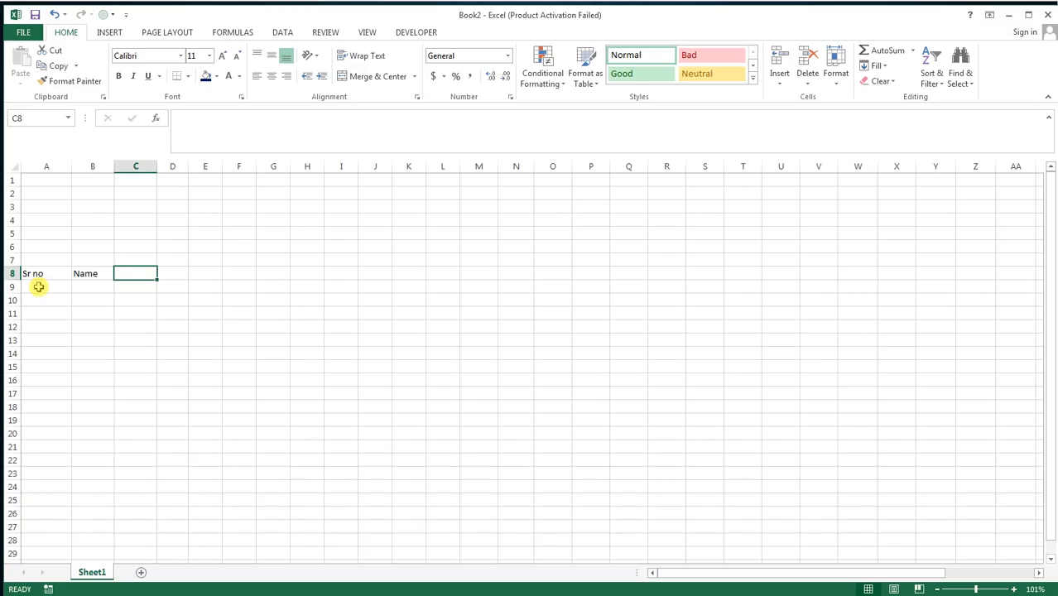
Step: Enter the date 1-Mar in C8 and fill the daily series across row 8 to 31-Mar in AG8
text(1)
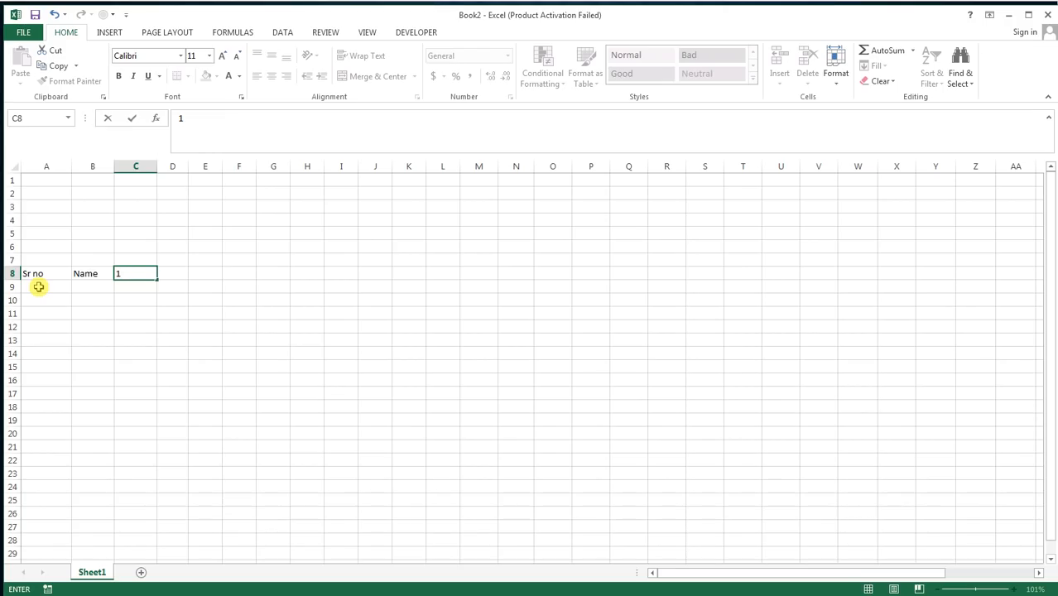
text(-m)
key(BackSpace)
text(MAR)
click(38, 287)
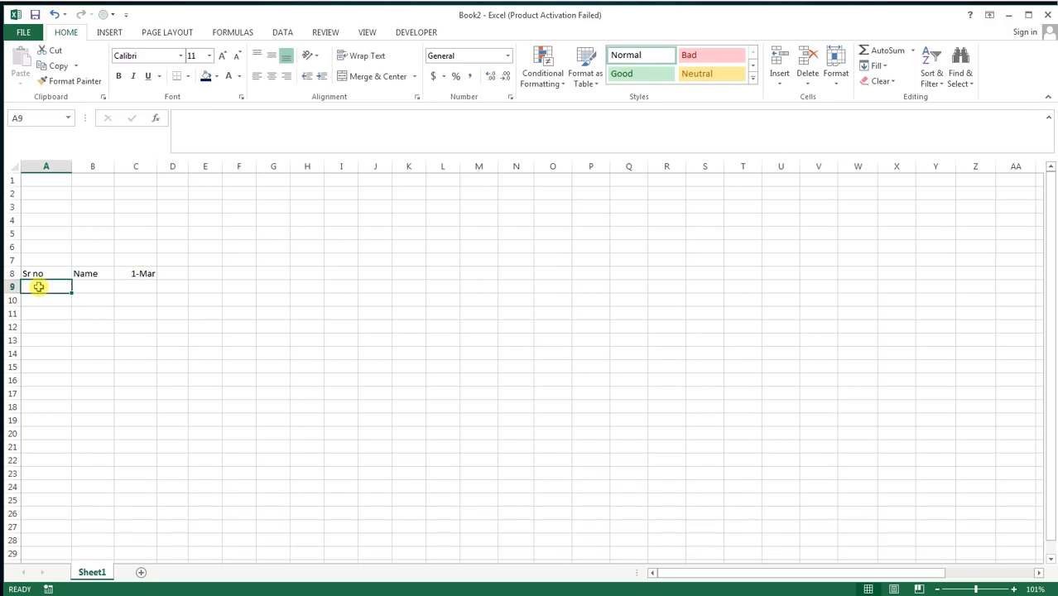
click(144, 275)
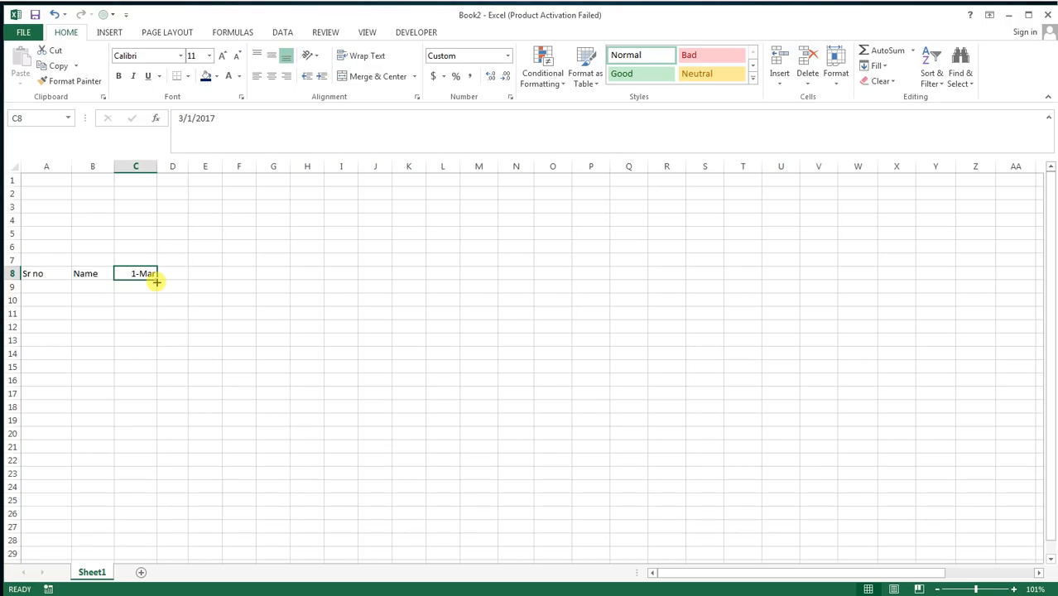
drag(157, 281, 931, 269)
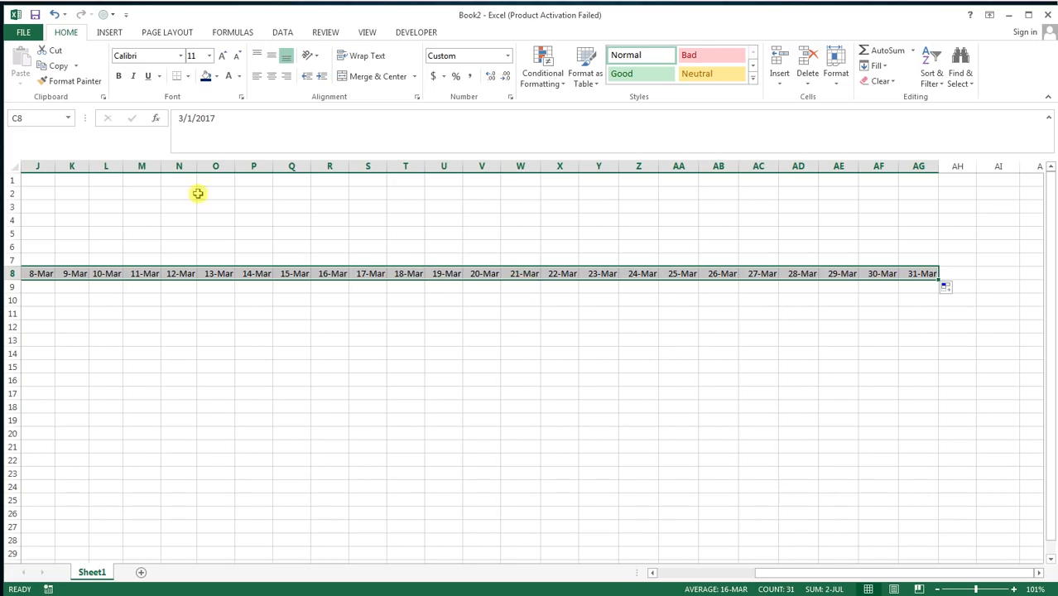
Step: Apply the custom number format DD to the dates in row 8 so only the day number shows
click(511, 98)
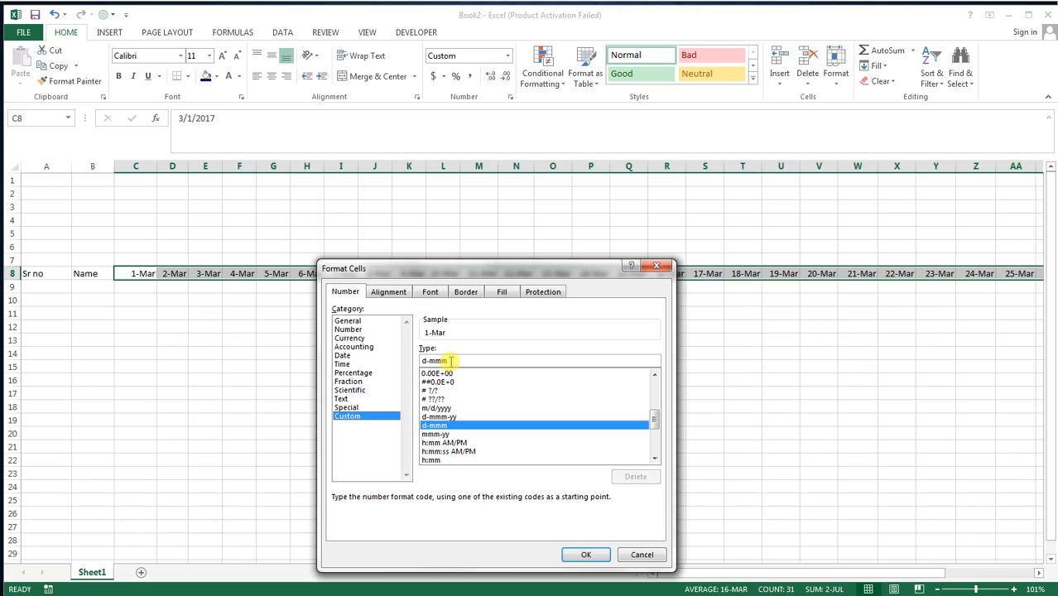
drag(451, 360, 414, 366)
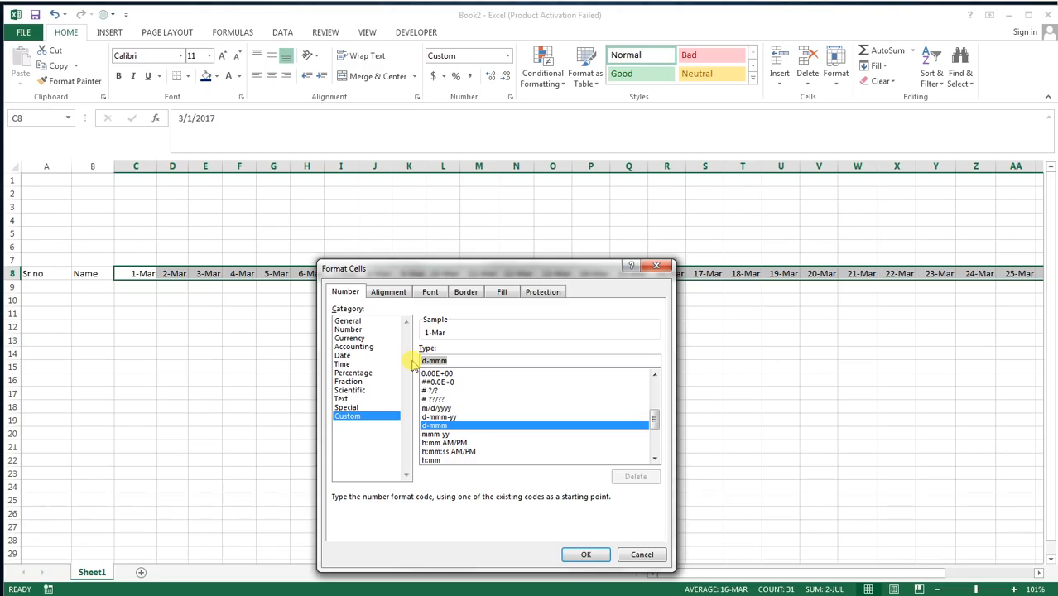
text(DD)
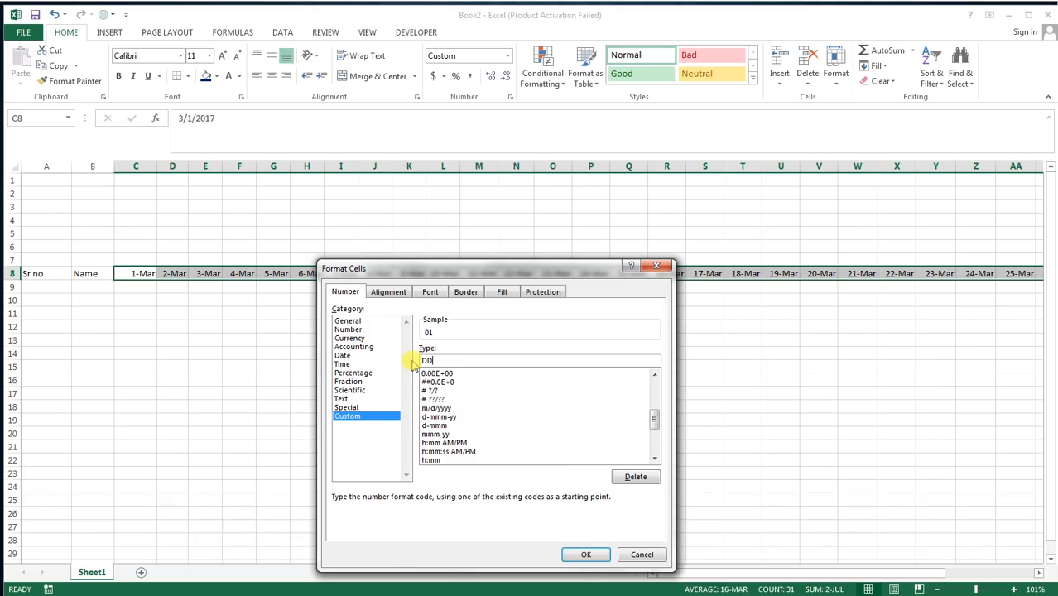
click(585, 557)
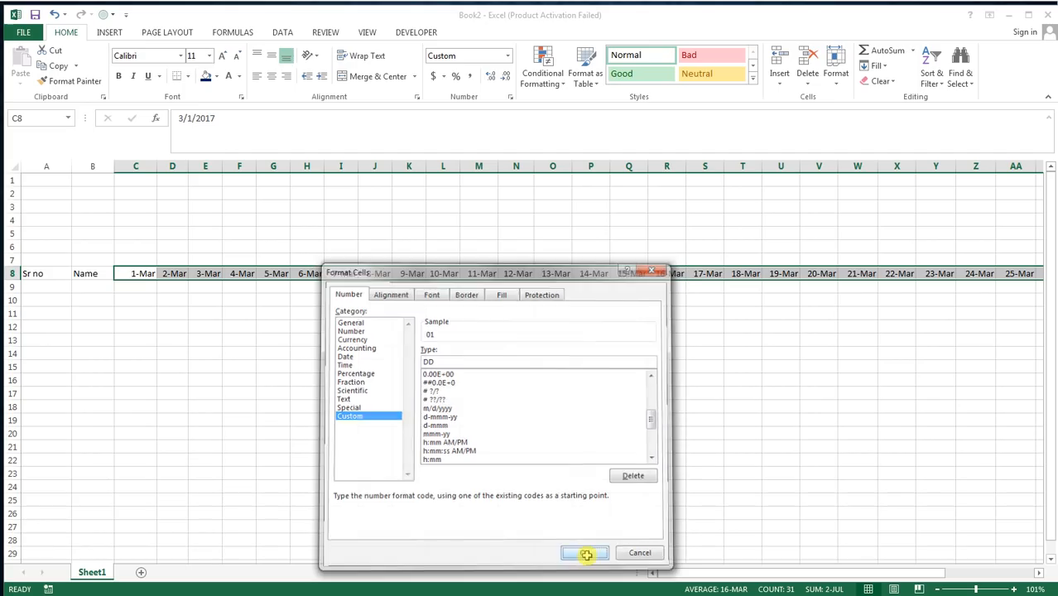
click(585, 555)
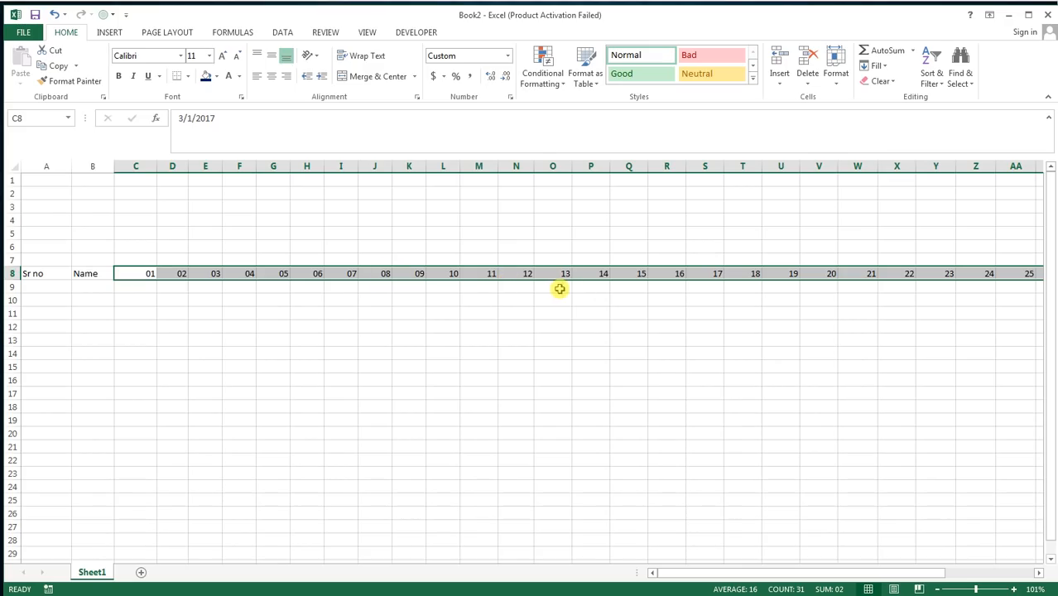
Step: Enter the weekday formula =TEXT(C8,"DDD") in C7, above the first date
click(146, 274)
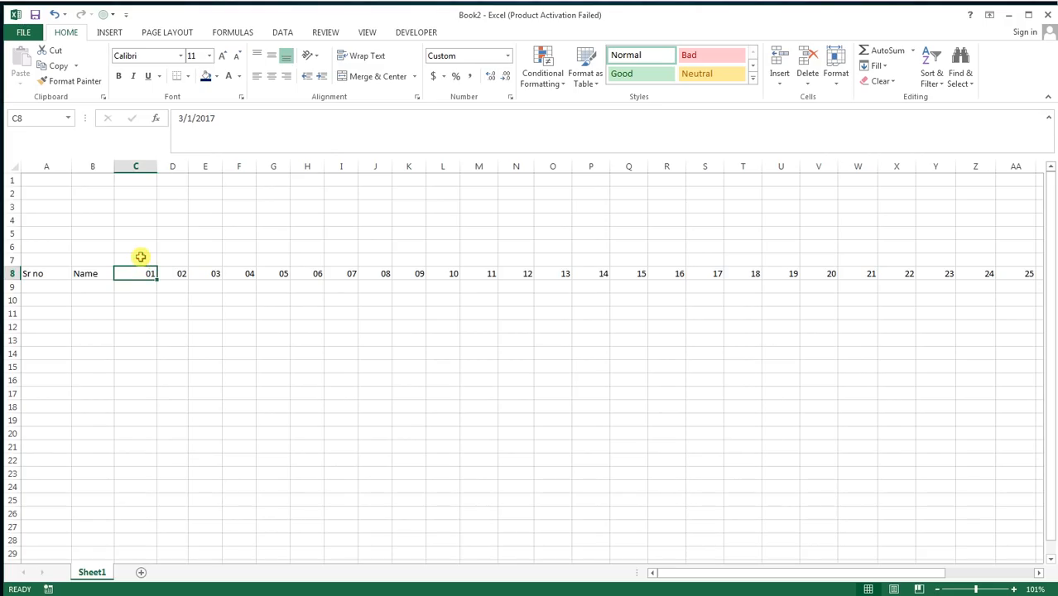
click(141, 262)
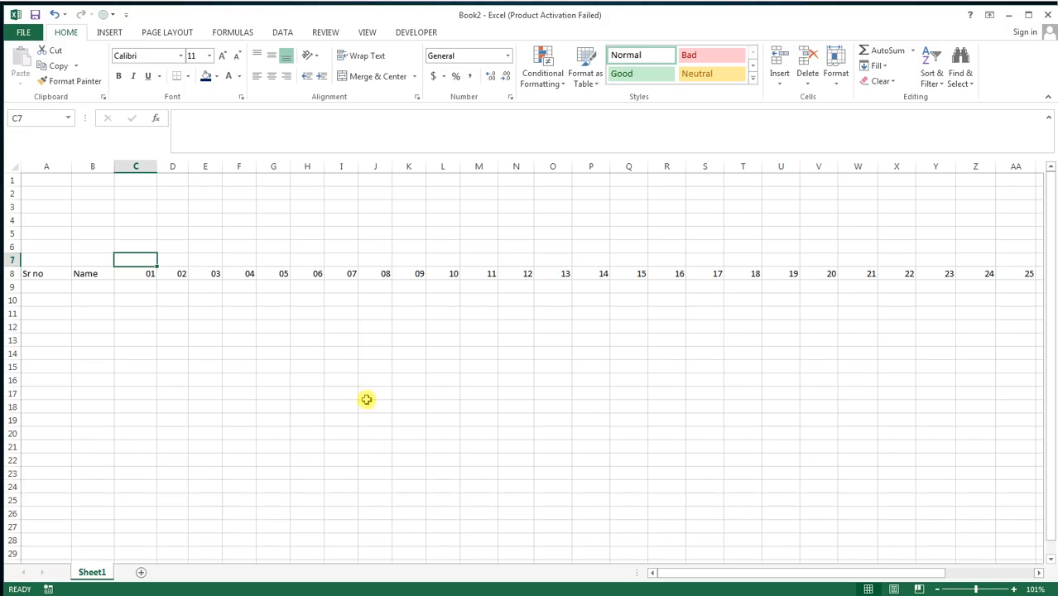
text(=T)
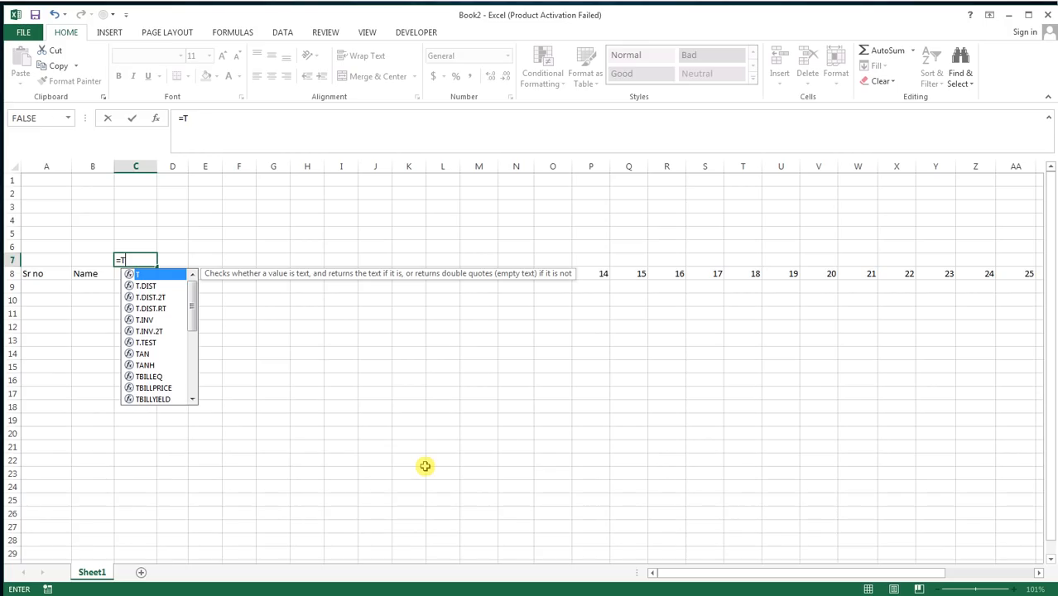
text(E)
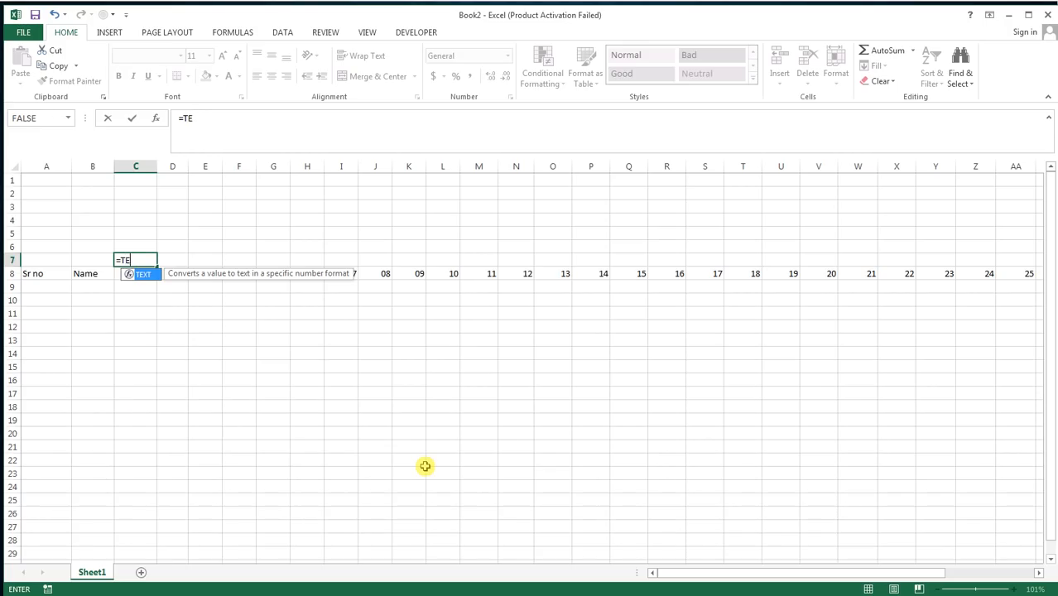
text(X()
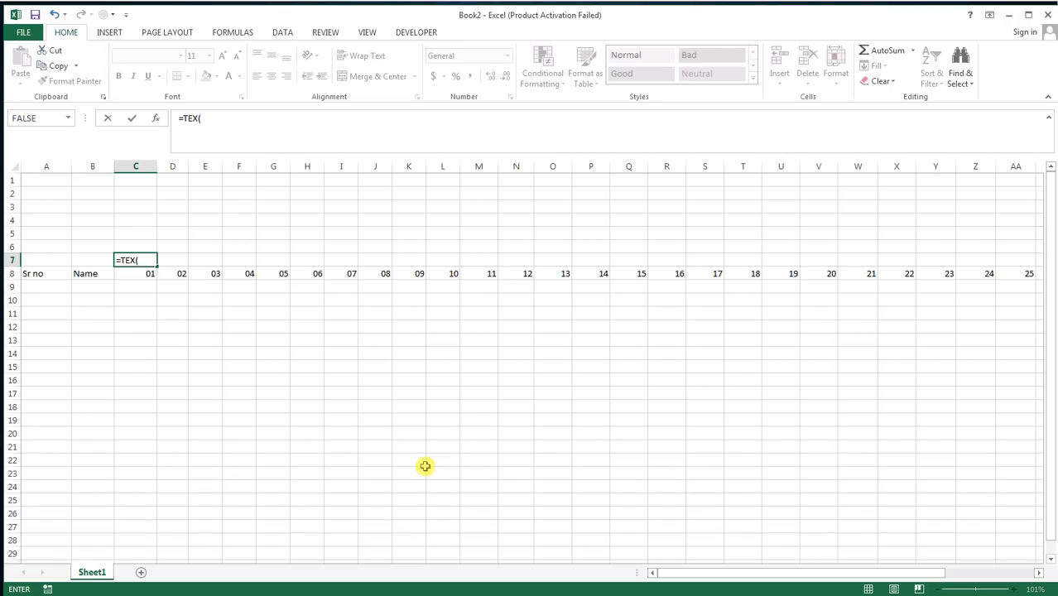
key(BackSpace)
key(BackSpace)
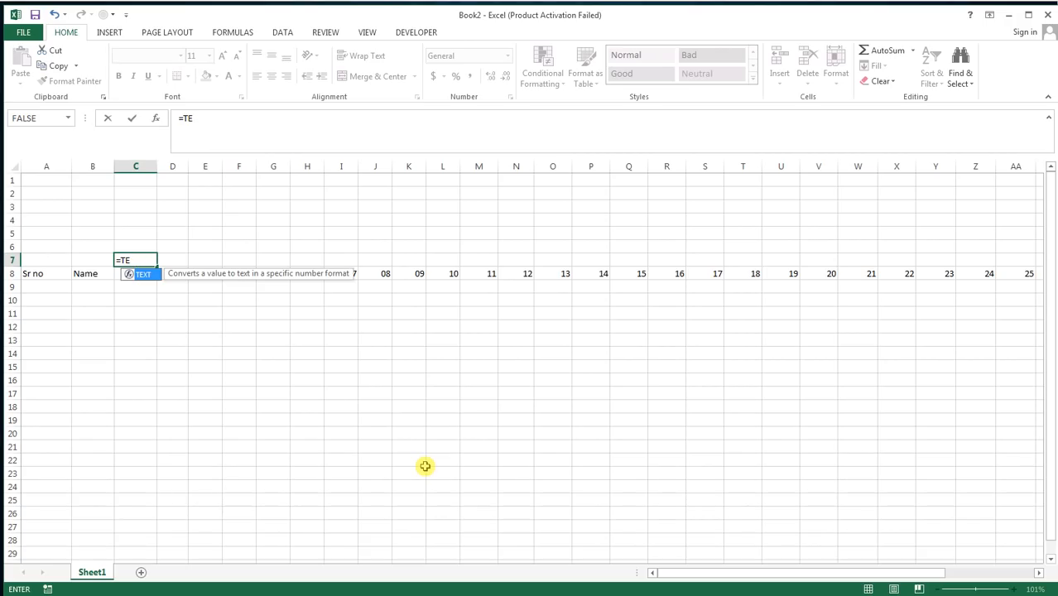
key(Tab)
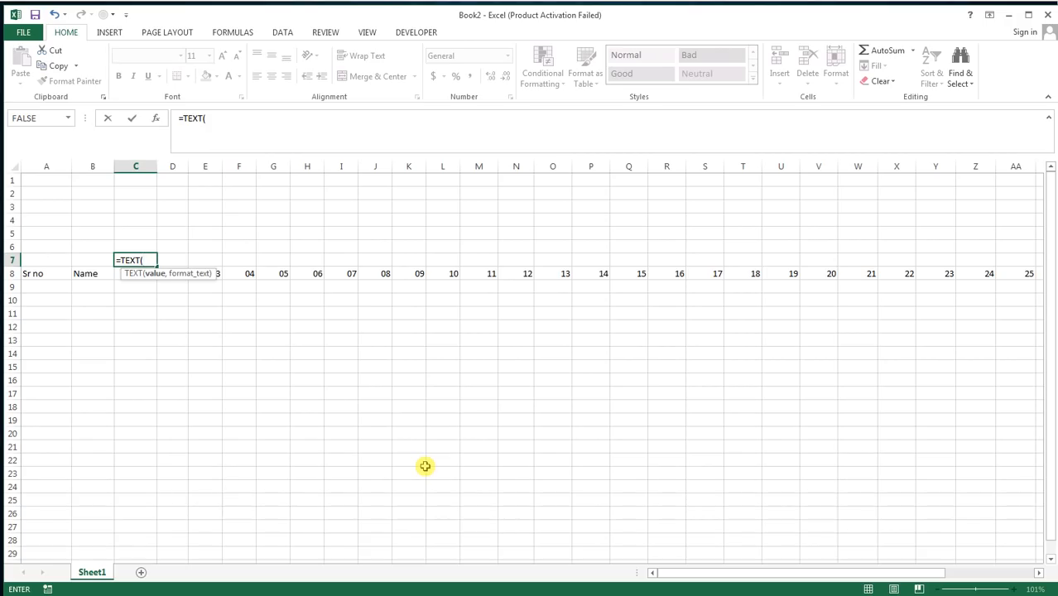
key(Down)
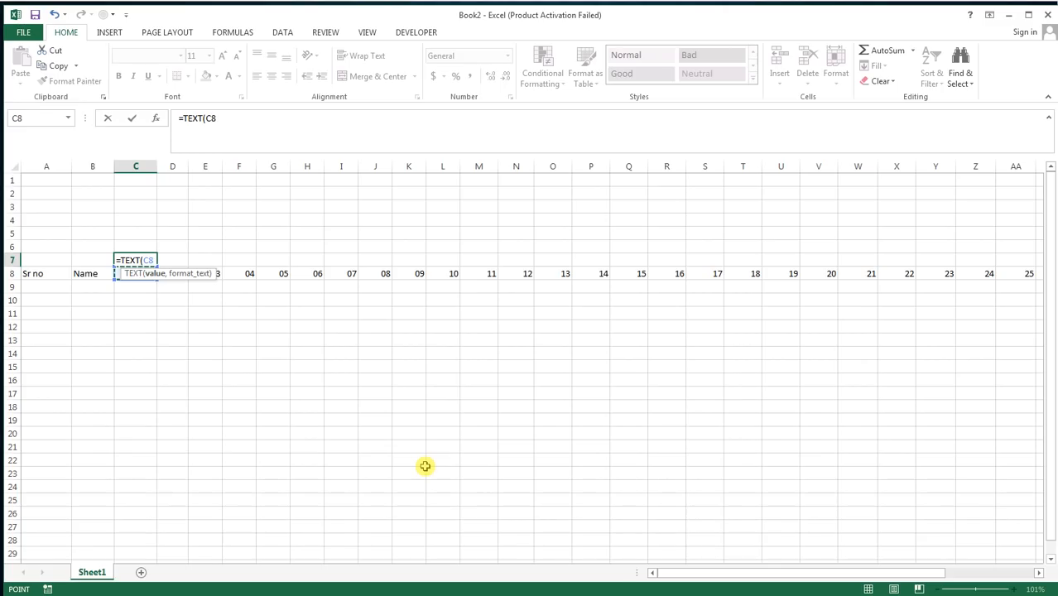
text(,")
text(DDD)
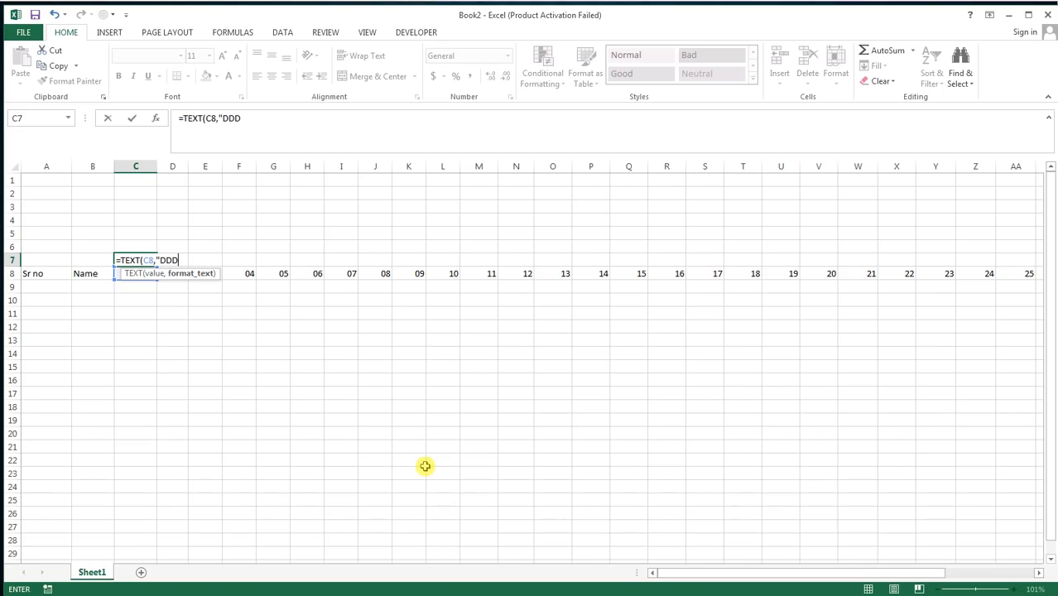
text("))
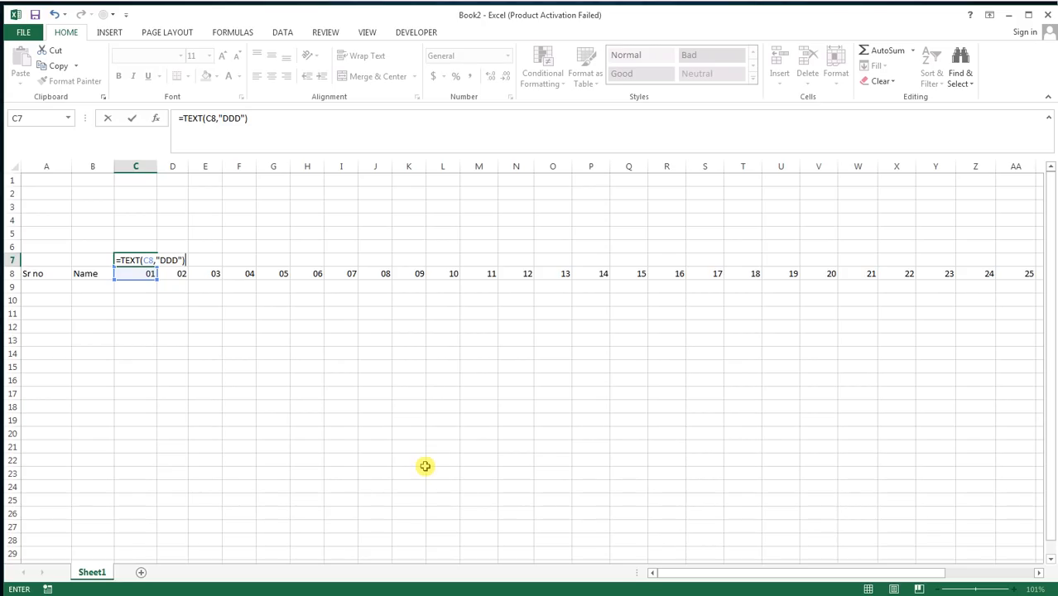
key(Return)
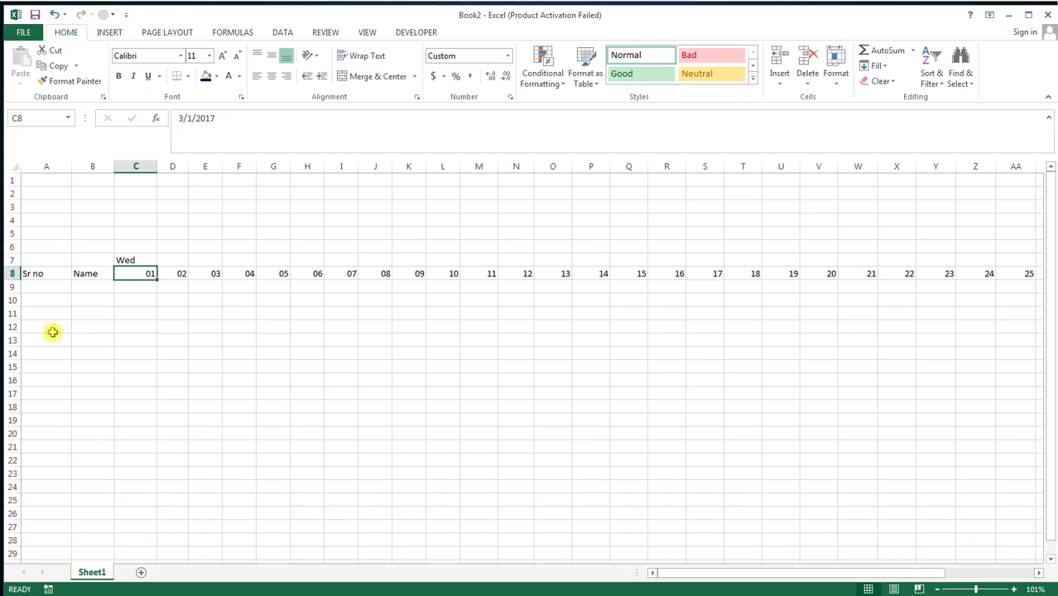
Step: Fill the weekday formula from C7 across row 7 to AG7, above the last date
click(144, 258)
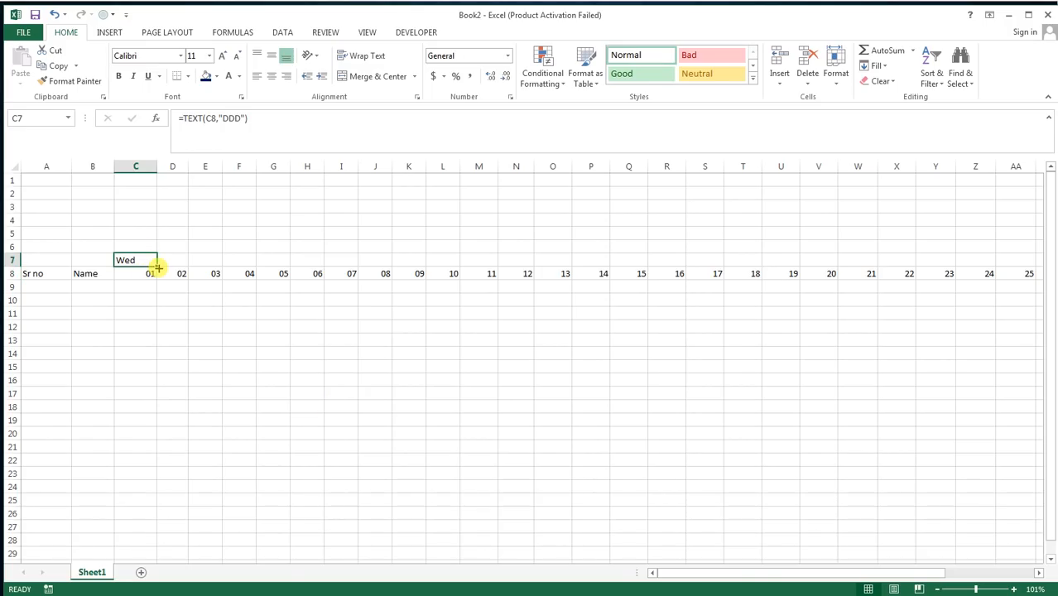
drag(157, 267, 933, 271)
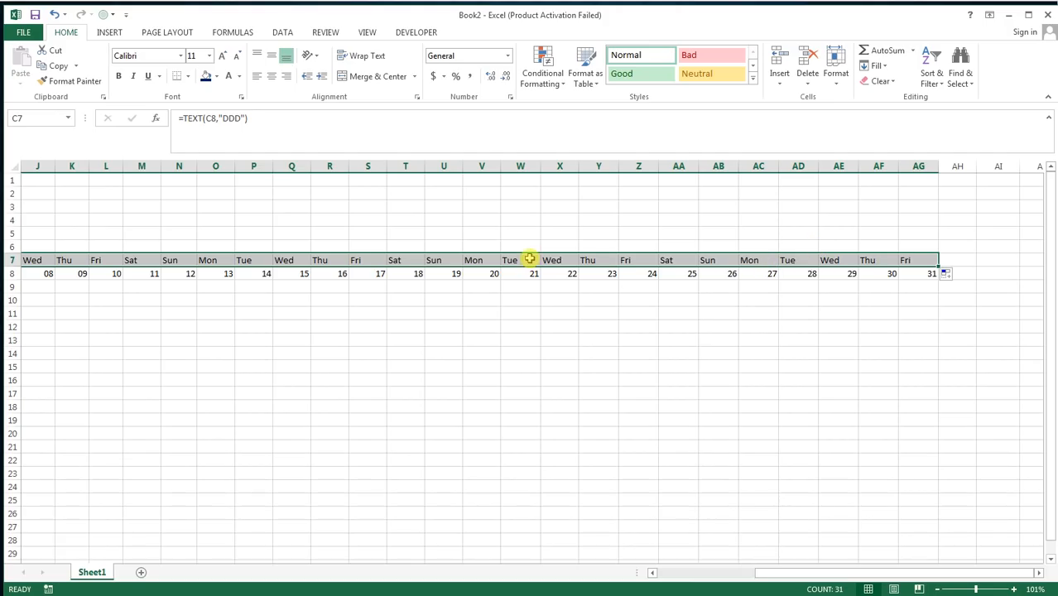
Step: Auto-fit the width of all columns in the sheet to their contents
drag(784, 579, 657, 570)
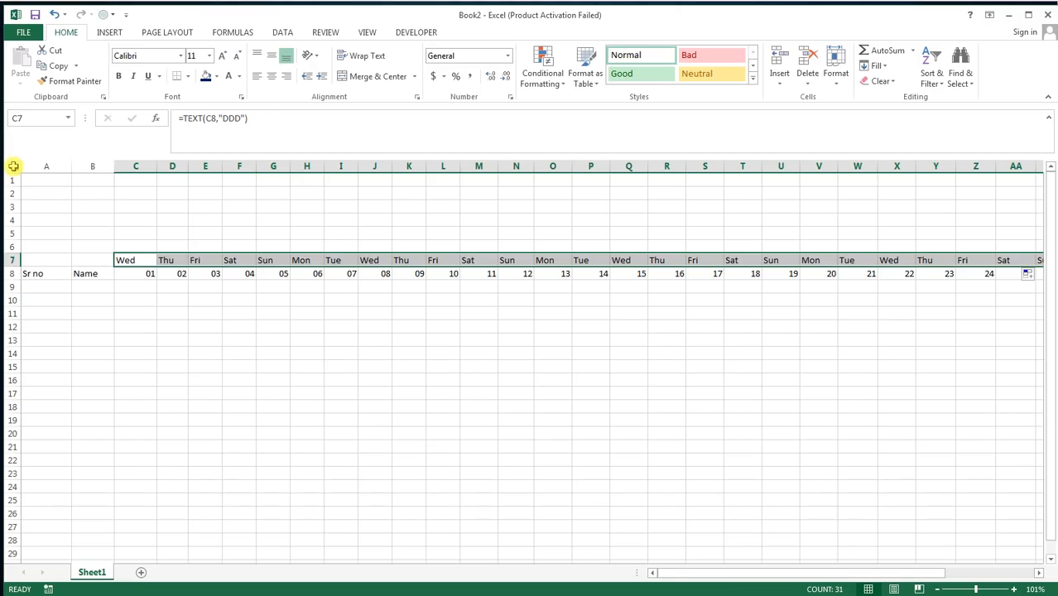
click(14, 166)
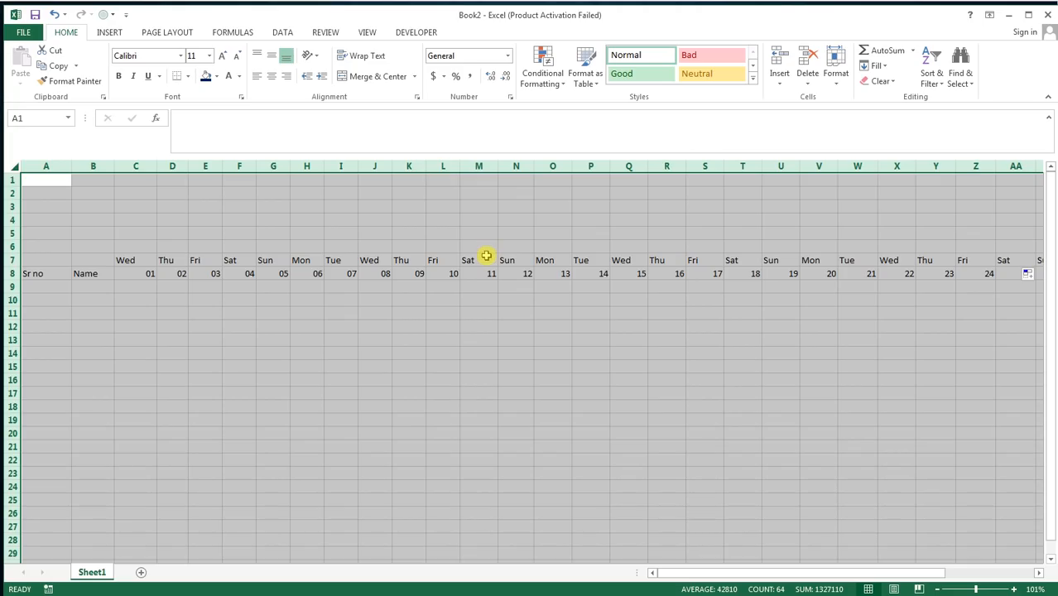
double_click(572, 165)
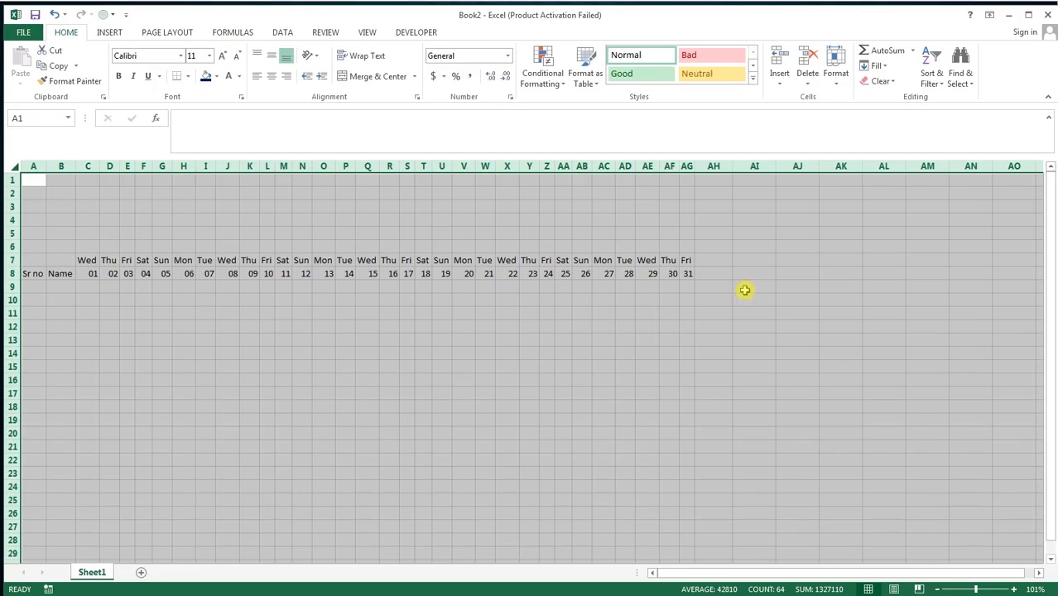
Step: Add the headings T-P, T-A and T-L in AH8, AI8 and AJ8, after the last date
click(722, 275)
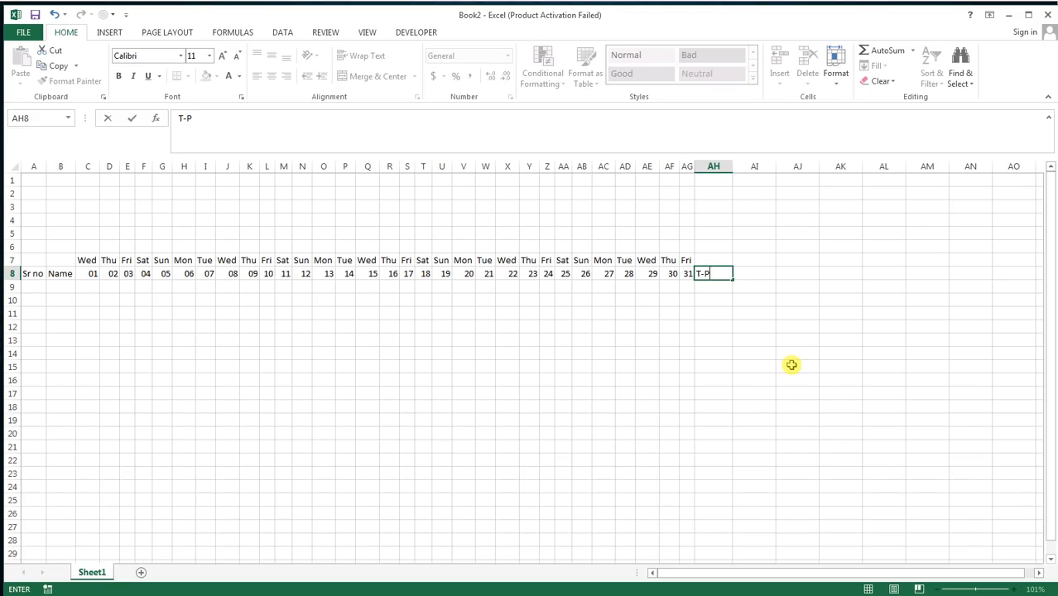
text(T-P)
key(Tab)
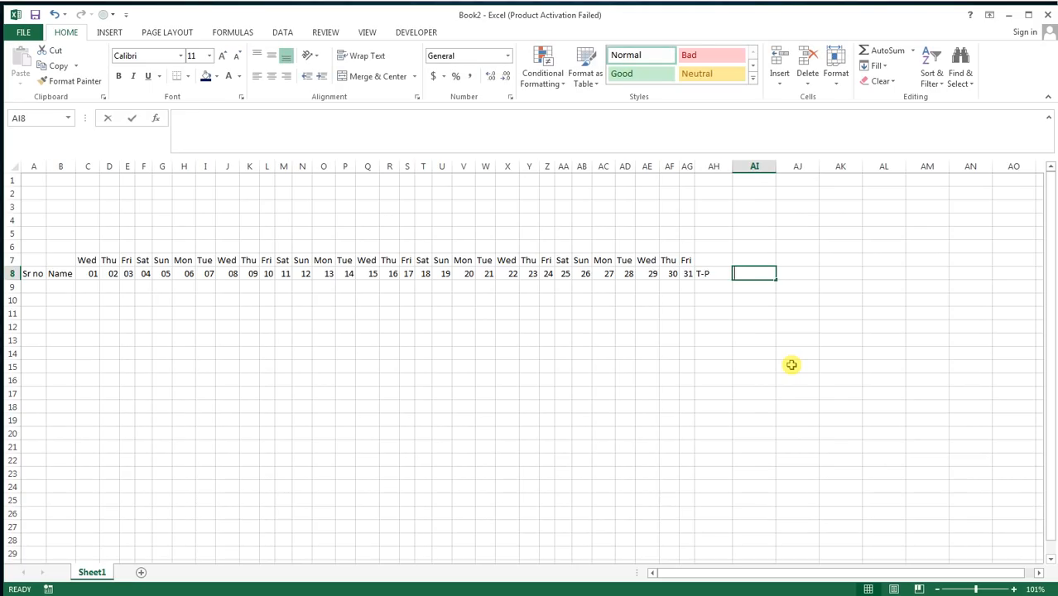
text(T)
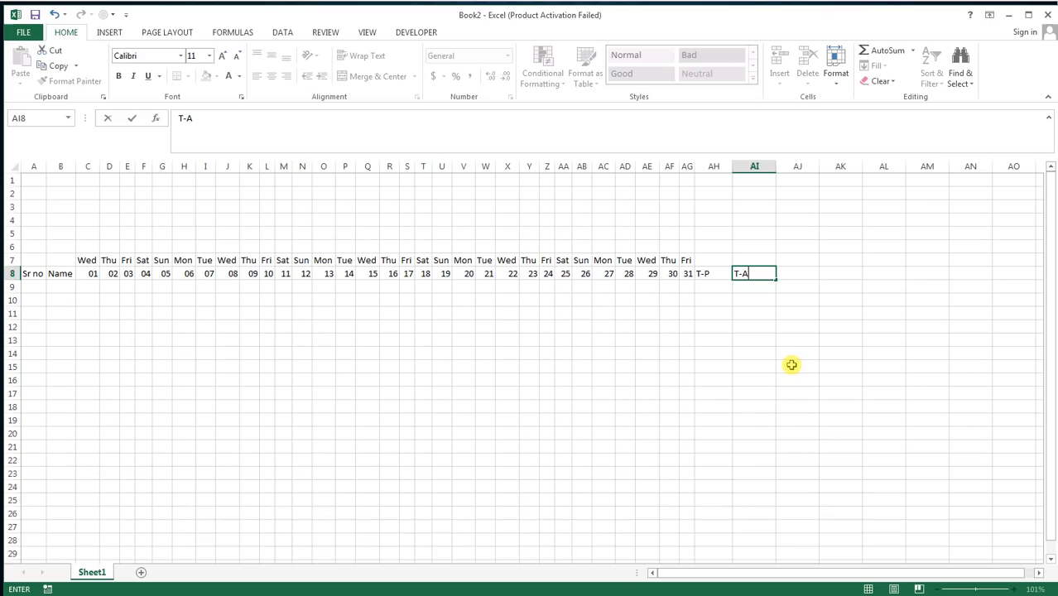
text(-A)
key(Tab)
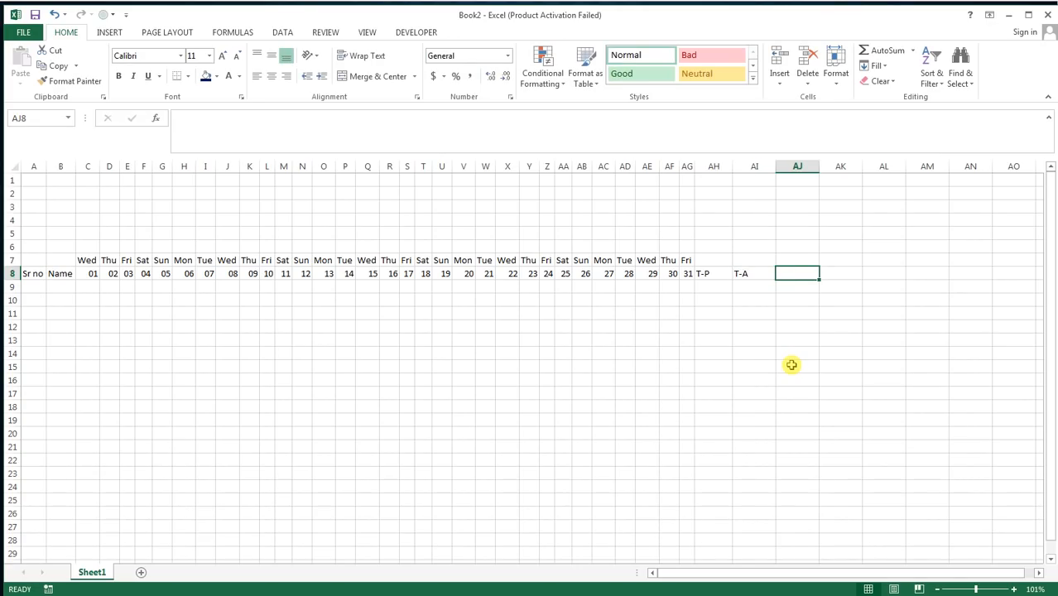
text(T-L)
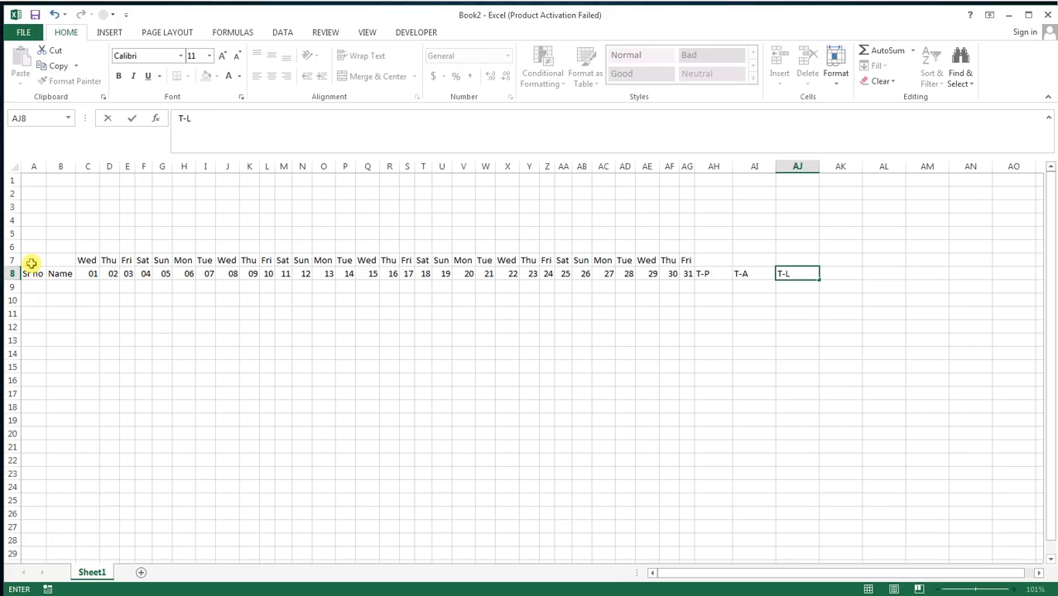
Step: Apply all borders to the attendance table range A7:AJ29
drag(33, 260, 792, 555)
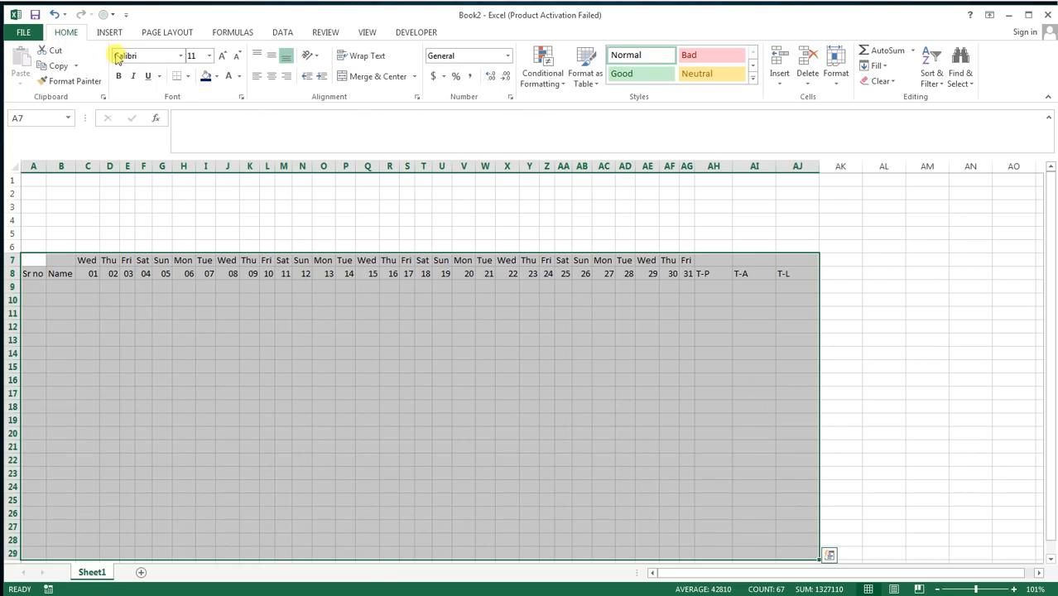
click(188, 76)
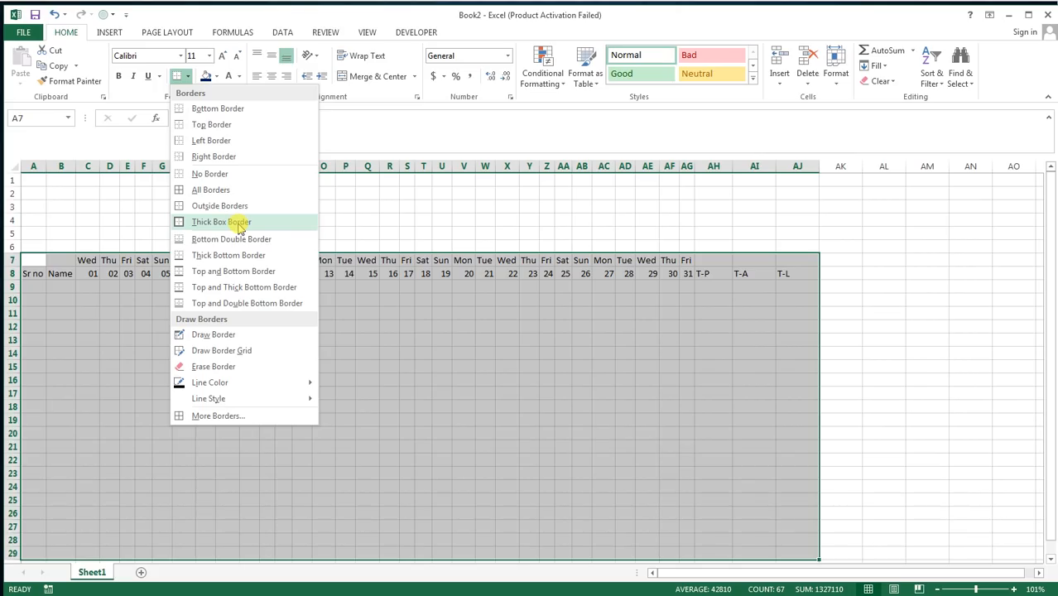
click(239, 223)
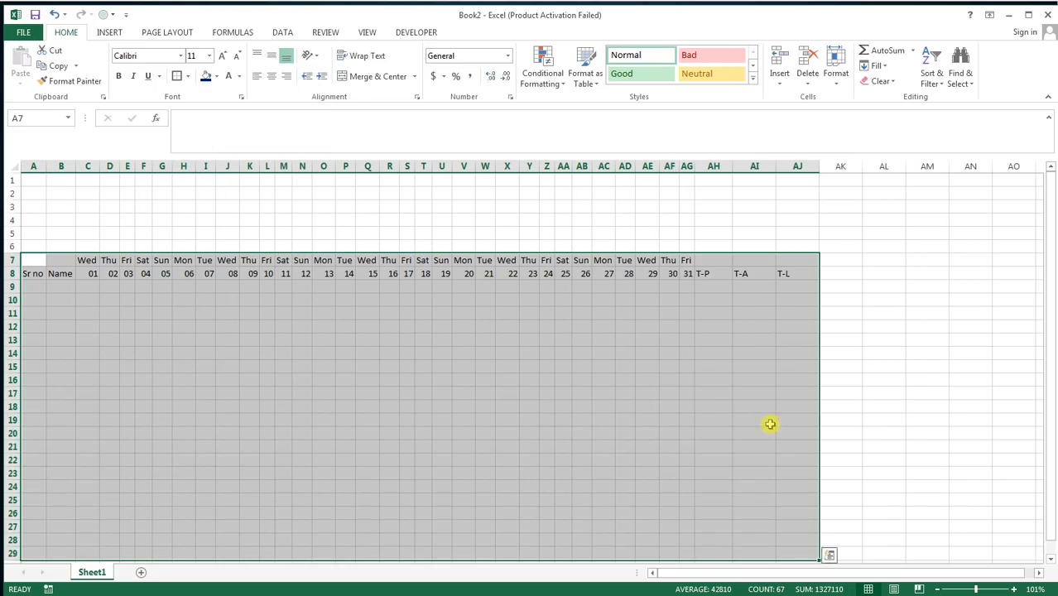
click(188, 76)
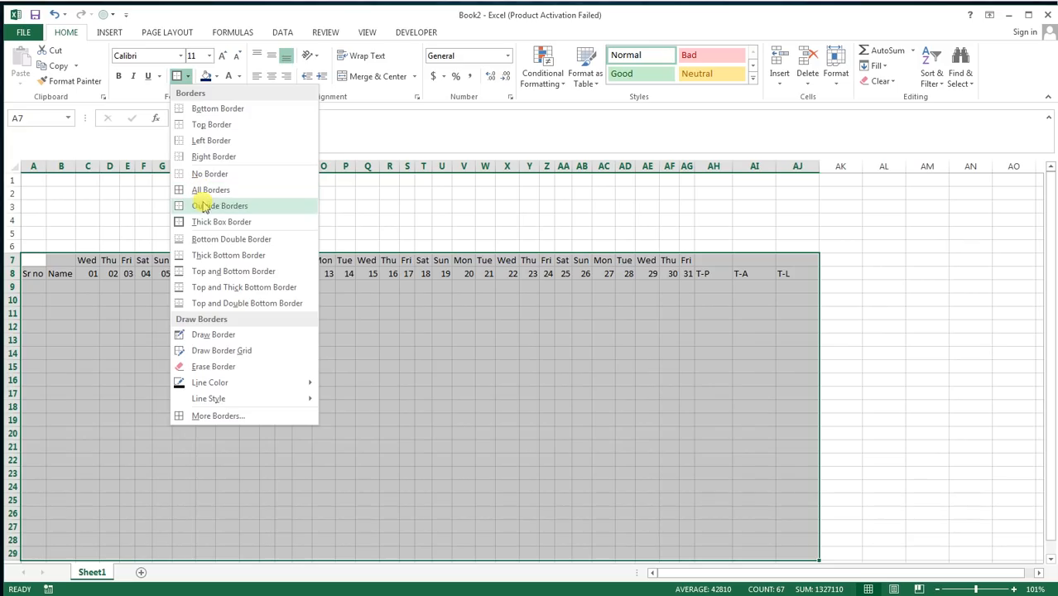
click(202, 190)
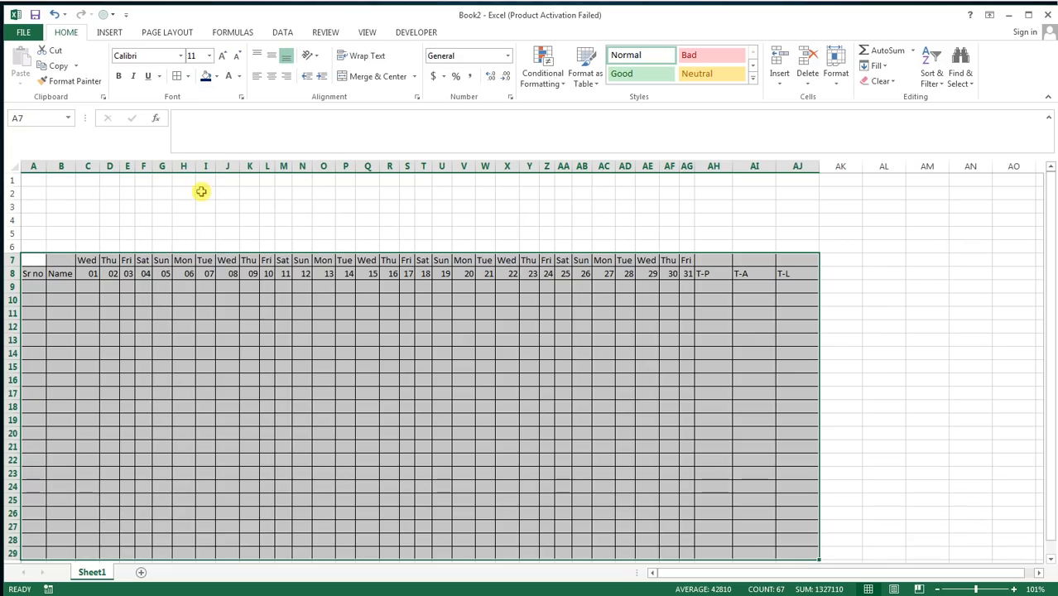
click(144, 391)
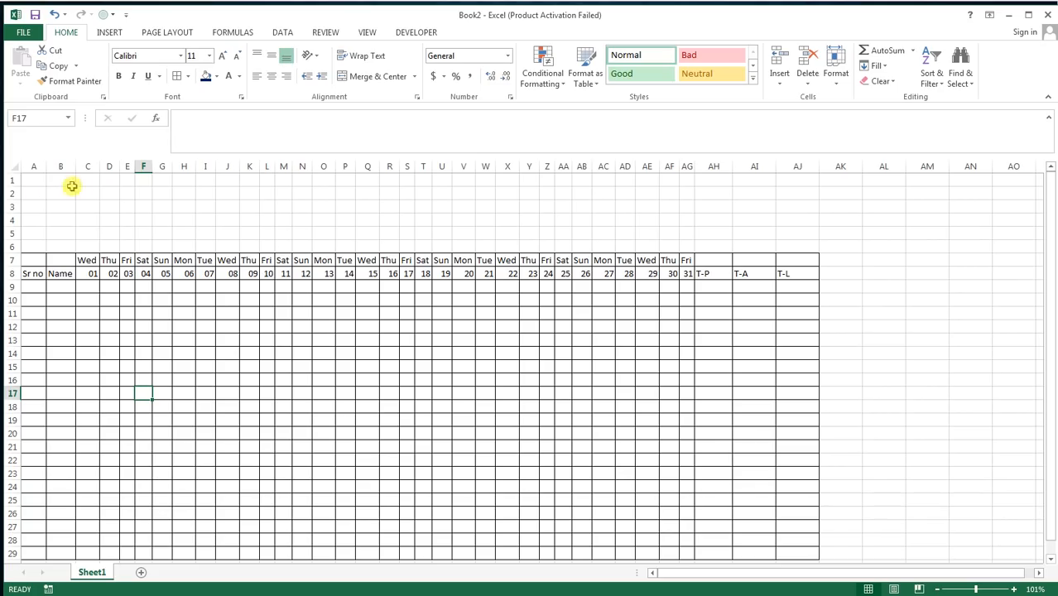
Step: Merge and center the range C1:AJ6 above the table and fill it with dark blue
click(33, 180)
drag(84, 207, 688, 248)
click(63, 181)
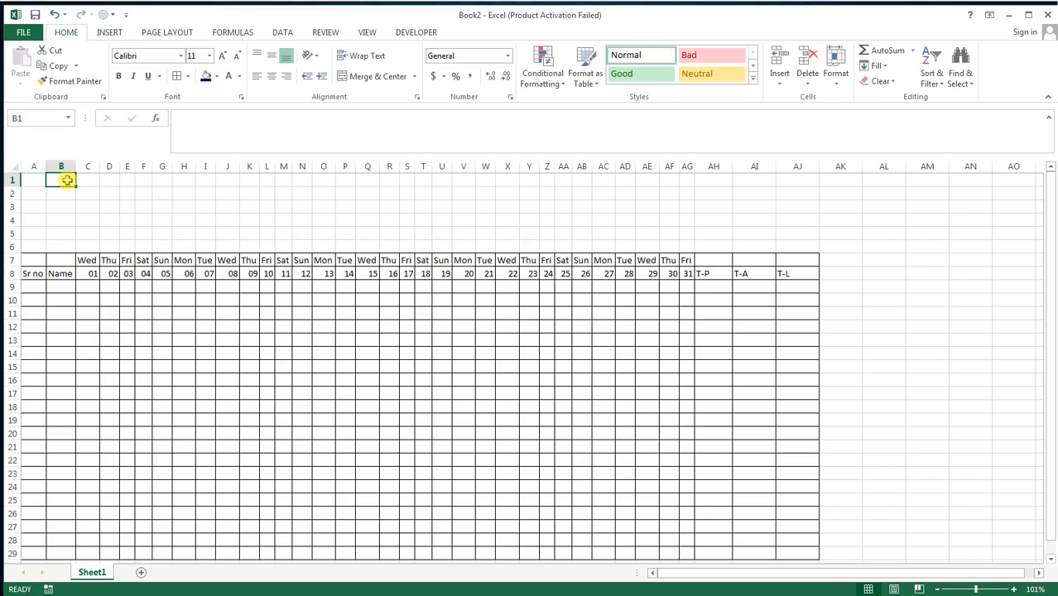
drag(63, 180, 791, 246)
drag(87, 180, 681, 241)
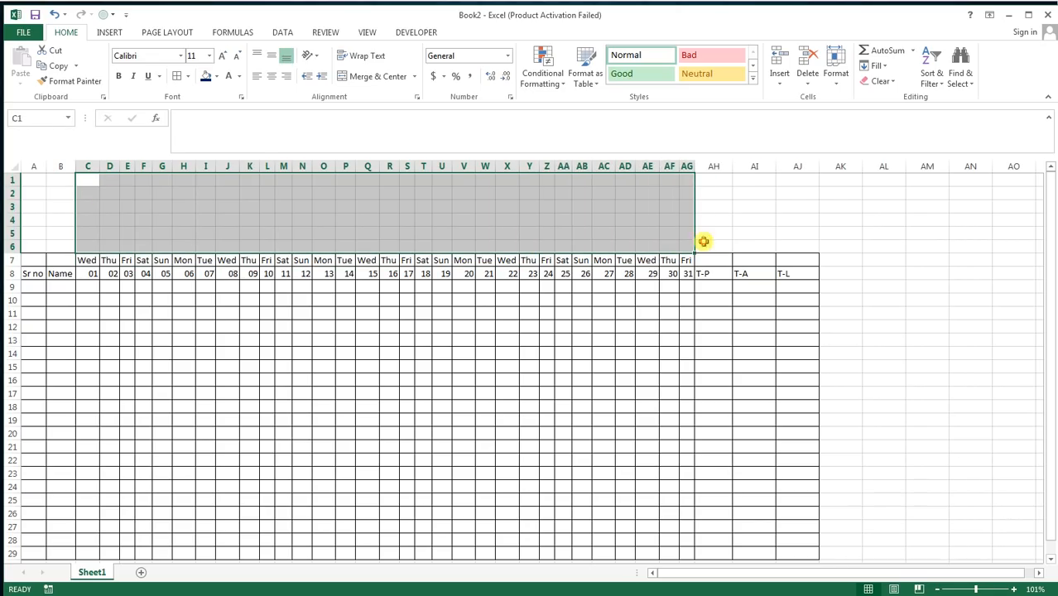
drag(755, 246, 686, 230)
drag(87, 180, 799, 244)
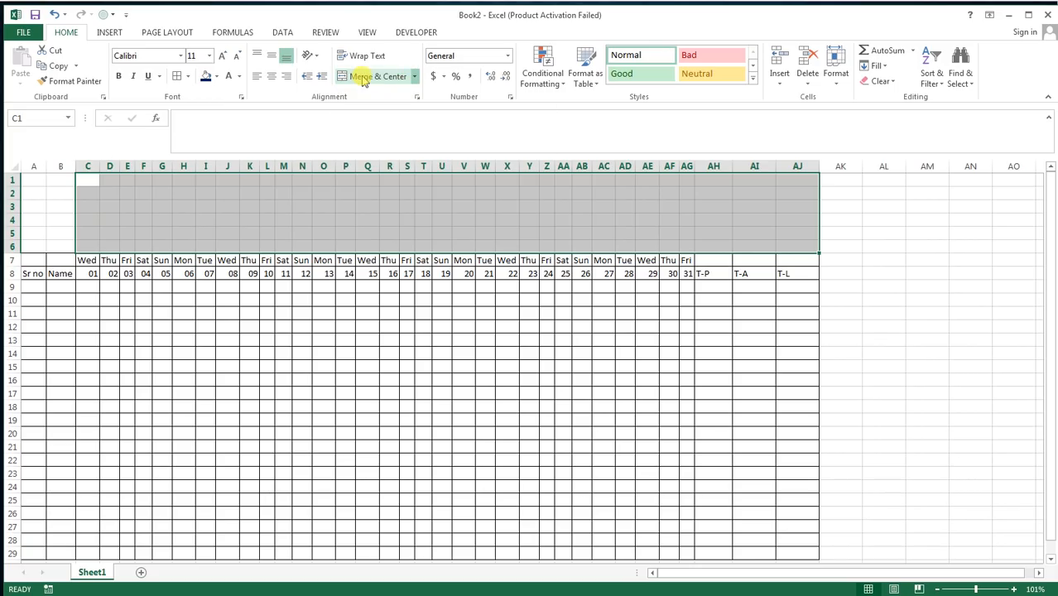
click(360, 79)
click(216, 76)
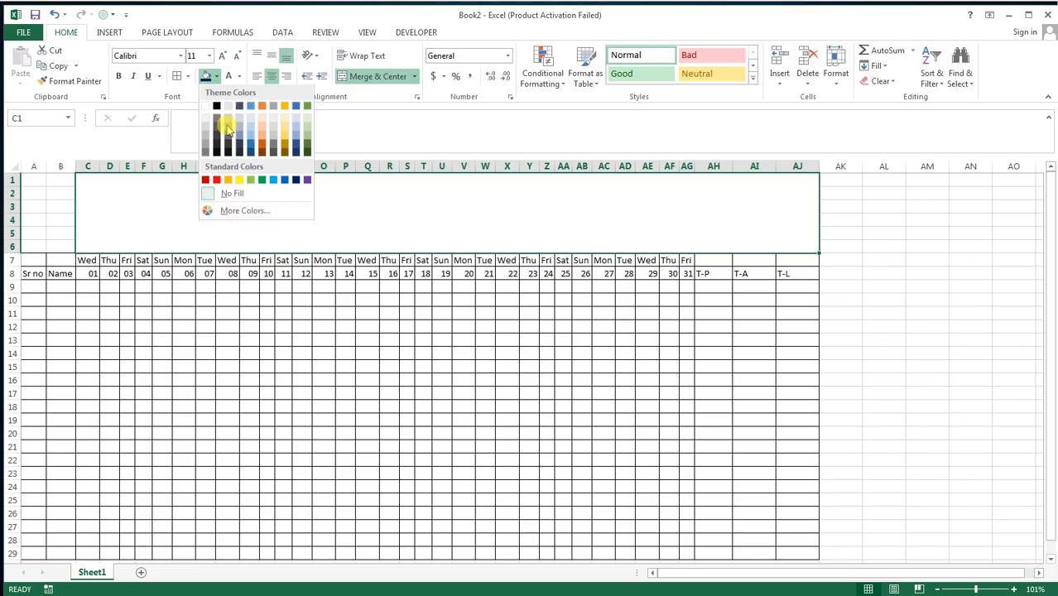
click(295, 181)
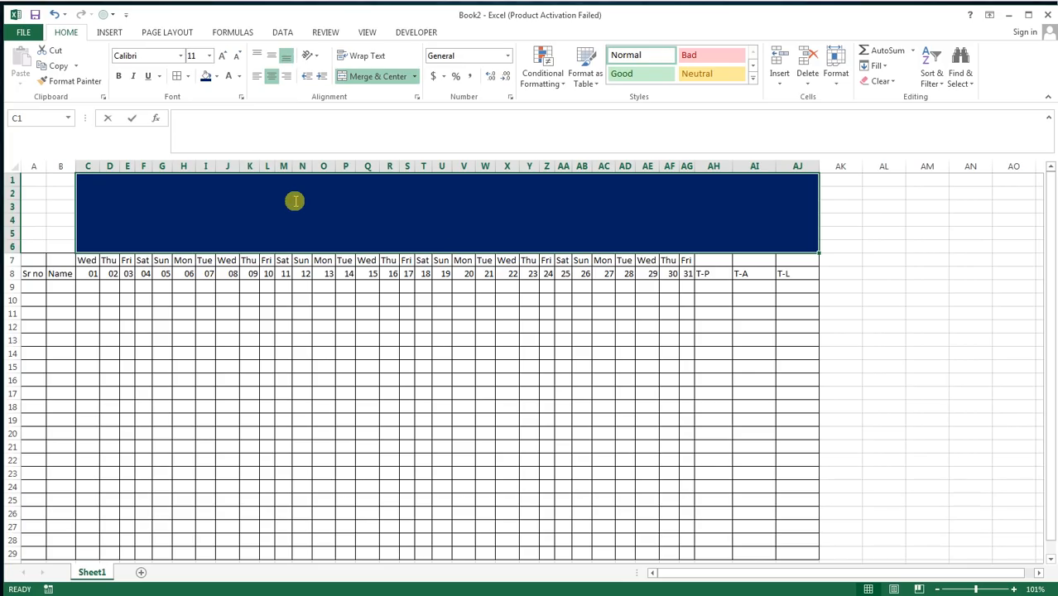
Step: Enter the title ATTENDANCE SHEET in the merged dark blue banner
text(ATT)
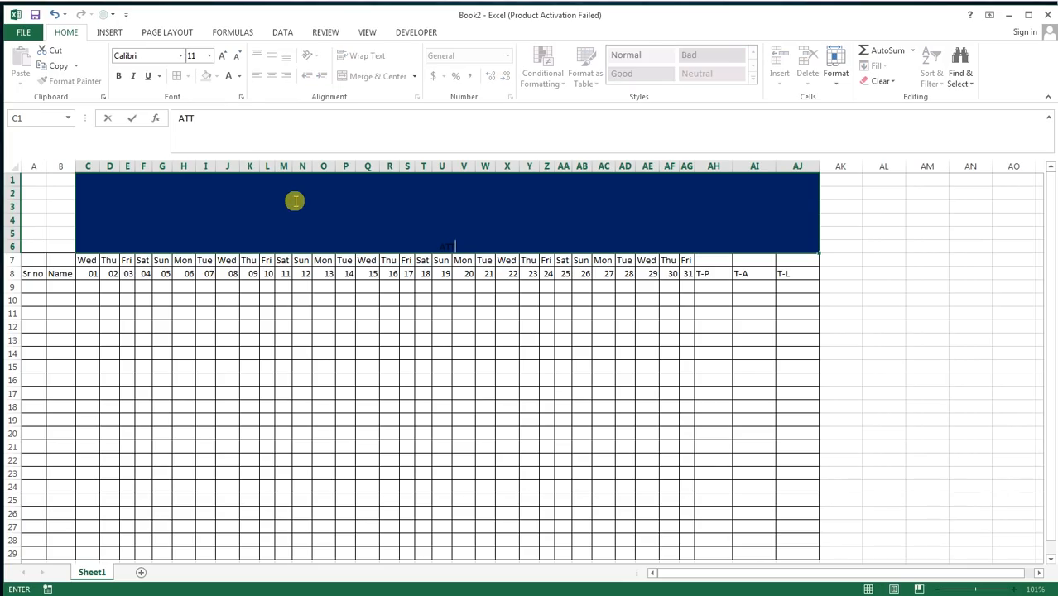
text(ENDANCE SHEET)
key(Return)
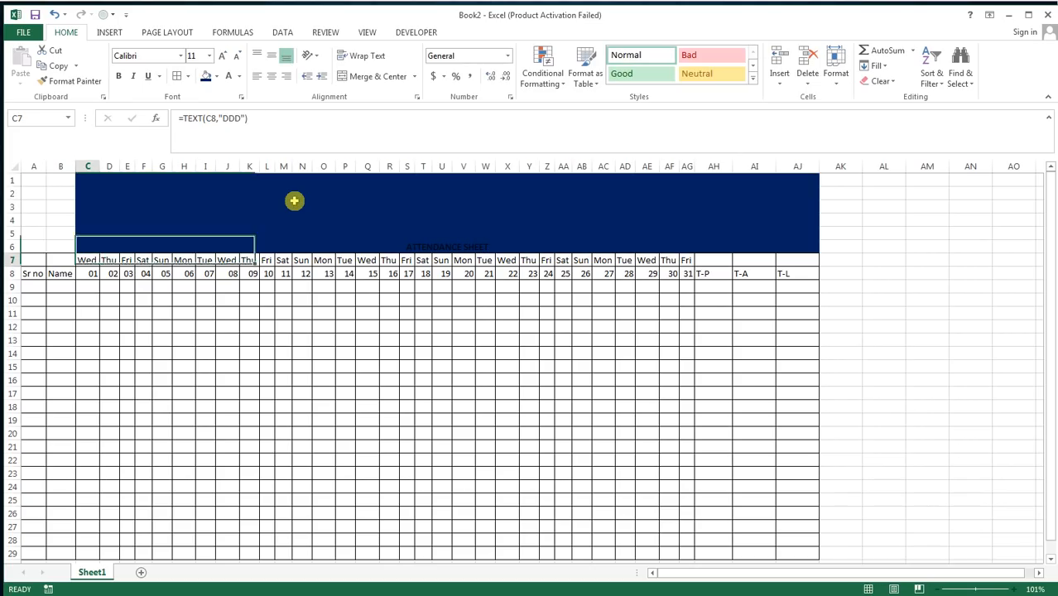
Step: Set the banner title's font color to white and its font to Andalus
click(314, 238)
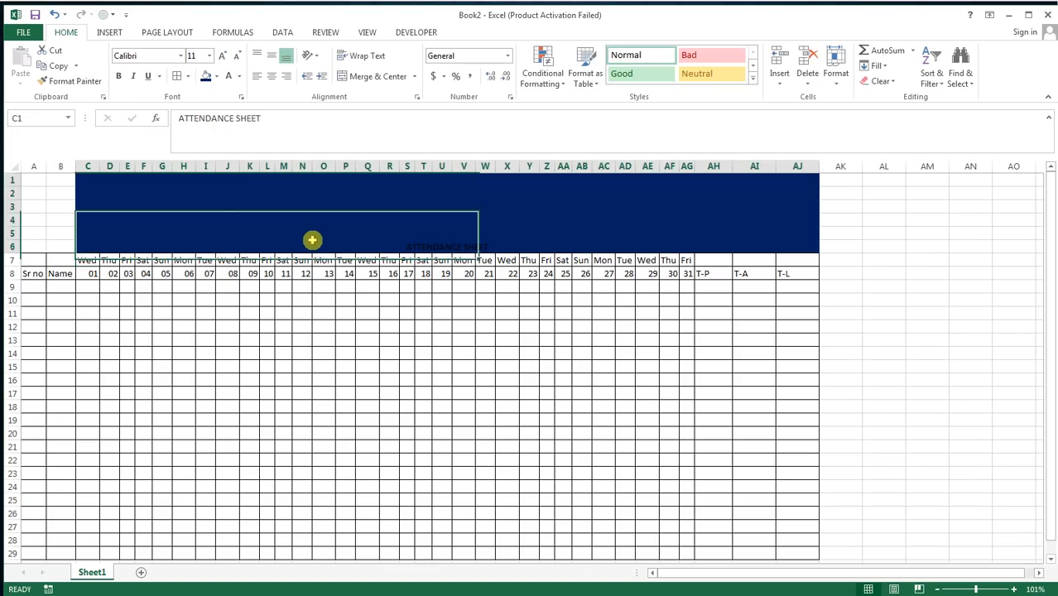
click(322, 286)
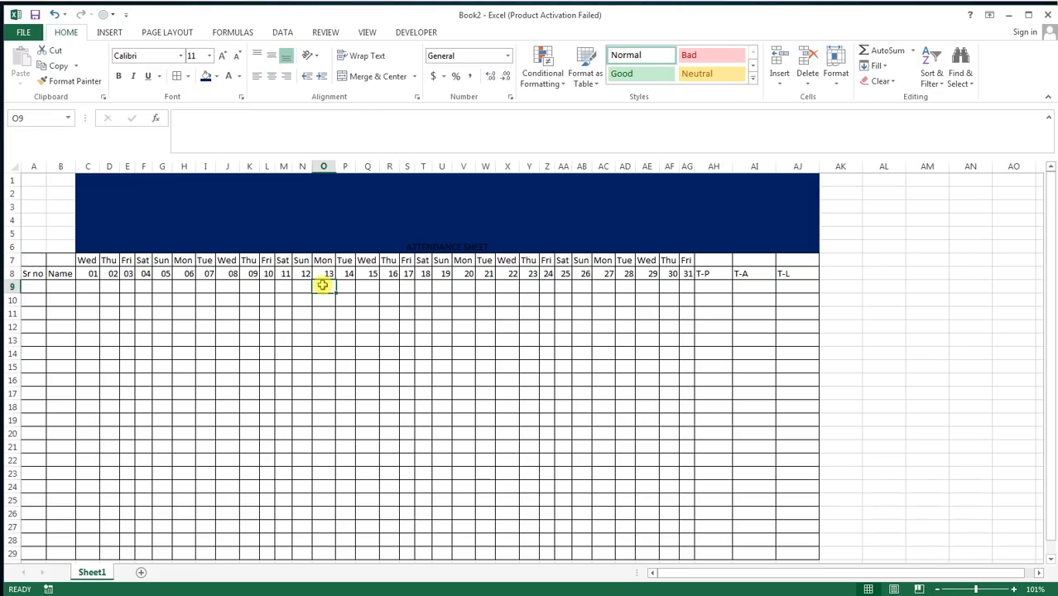
click(331, 236)
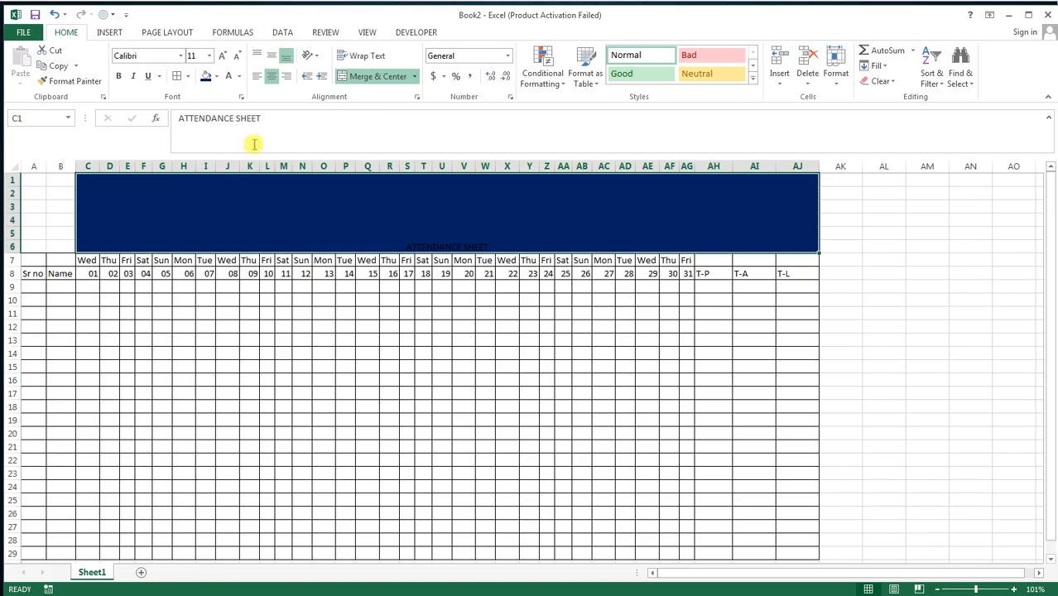
click(238, 76)
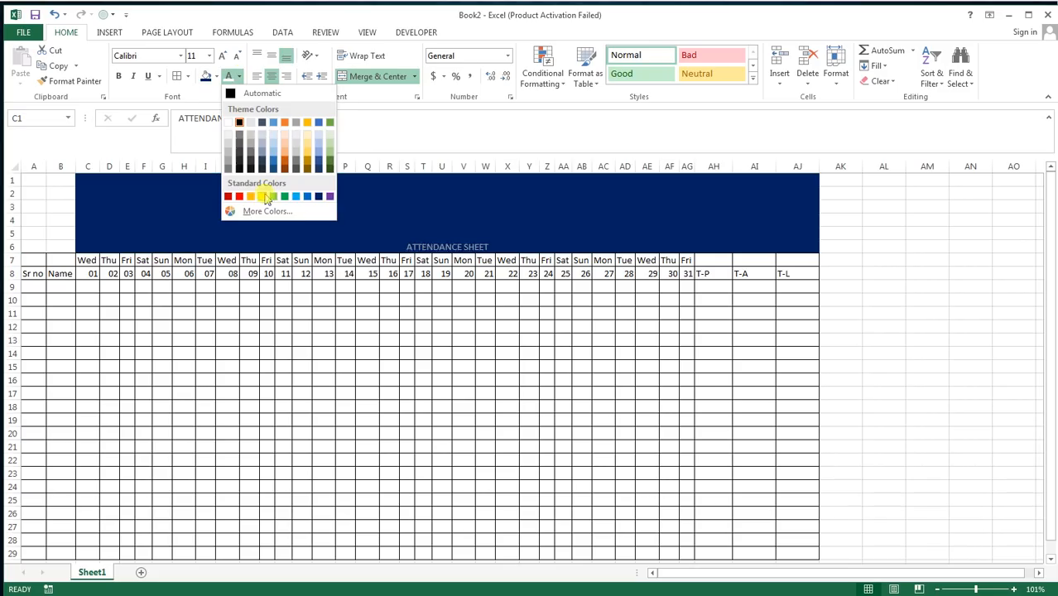
click(230, 122)
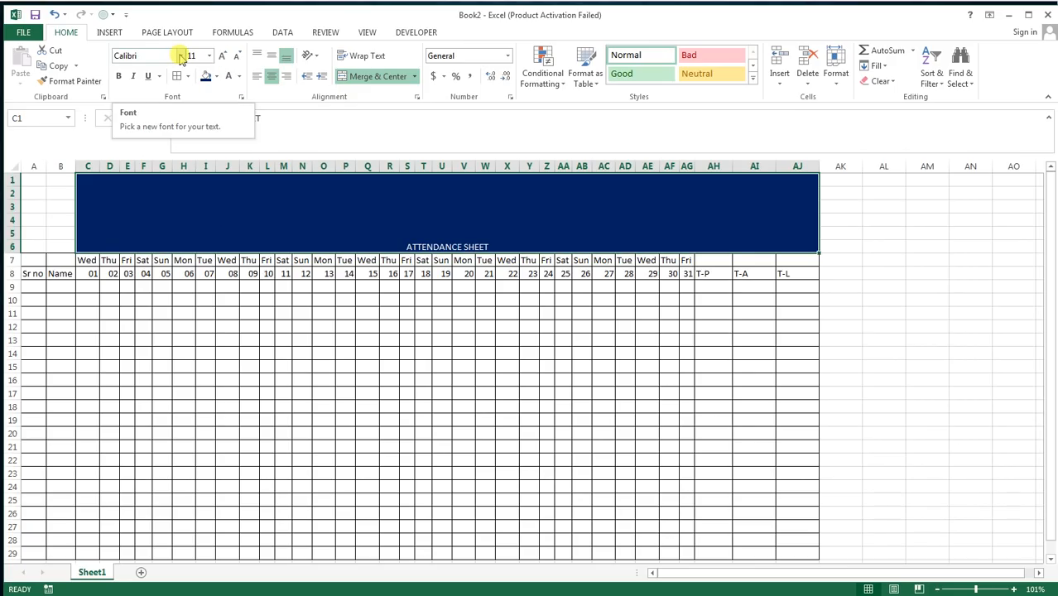
click(180, 55)
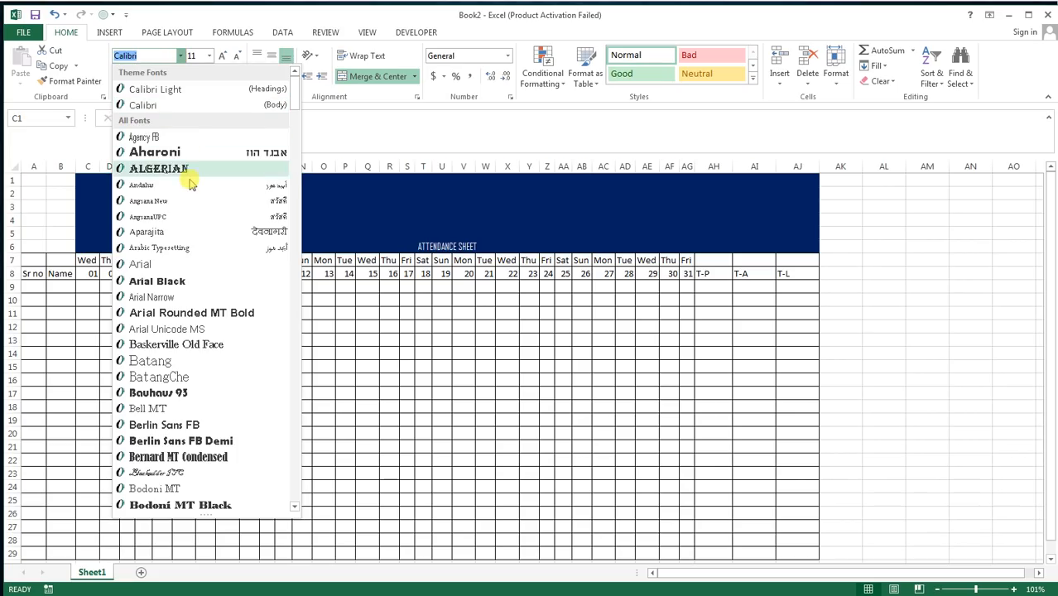
click(189, 185)
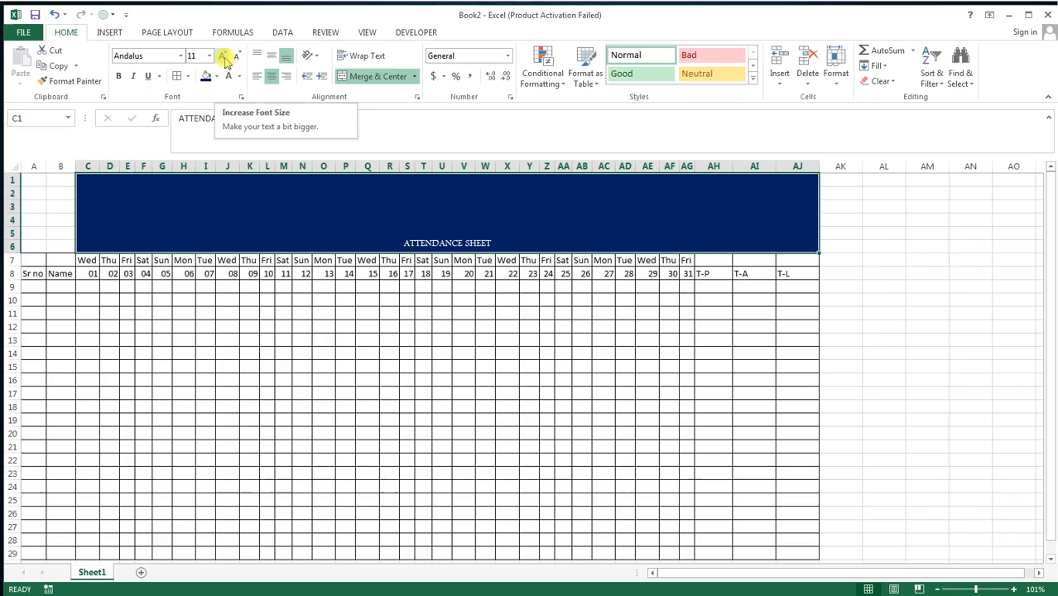
Step: Enlarge the banner title to font size 72 and align it vertically in the middle
click(223, 56)
click(223, 55)
click(224, 56)
click(223, 55)
click(223, 56)
click(224, 55)
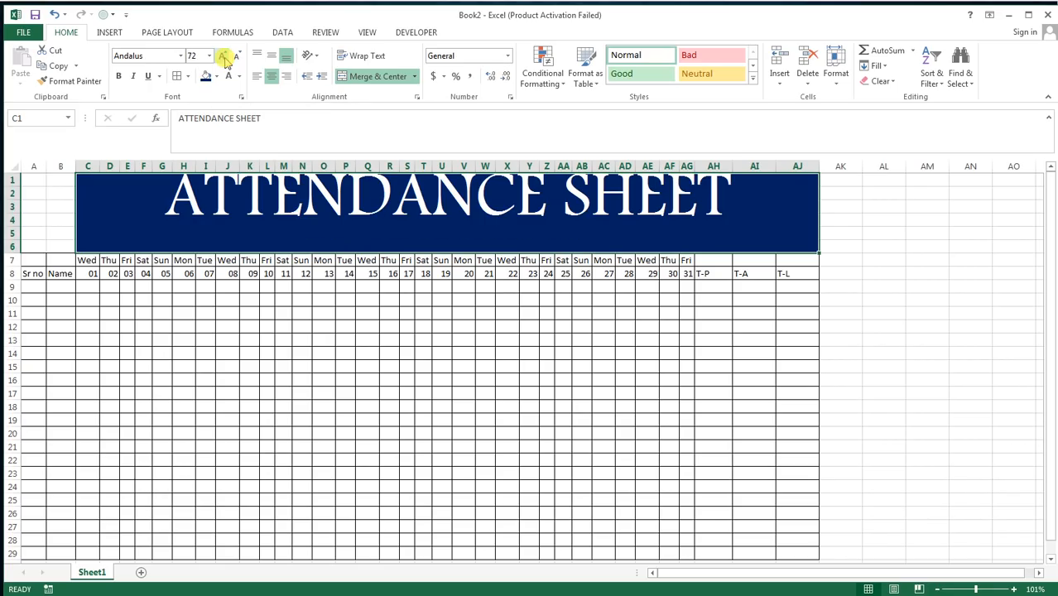
click(272, 57)
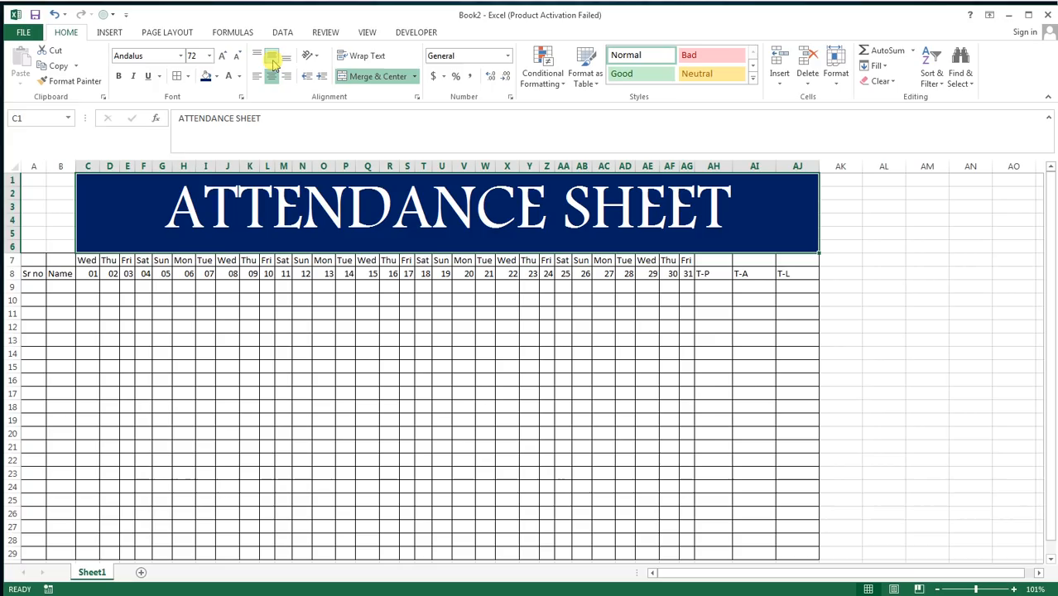
click(227, 285)
Step: Try merging the cells A3:B5 row by row with Merge Across
click(35, 182)
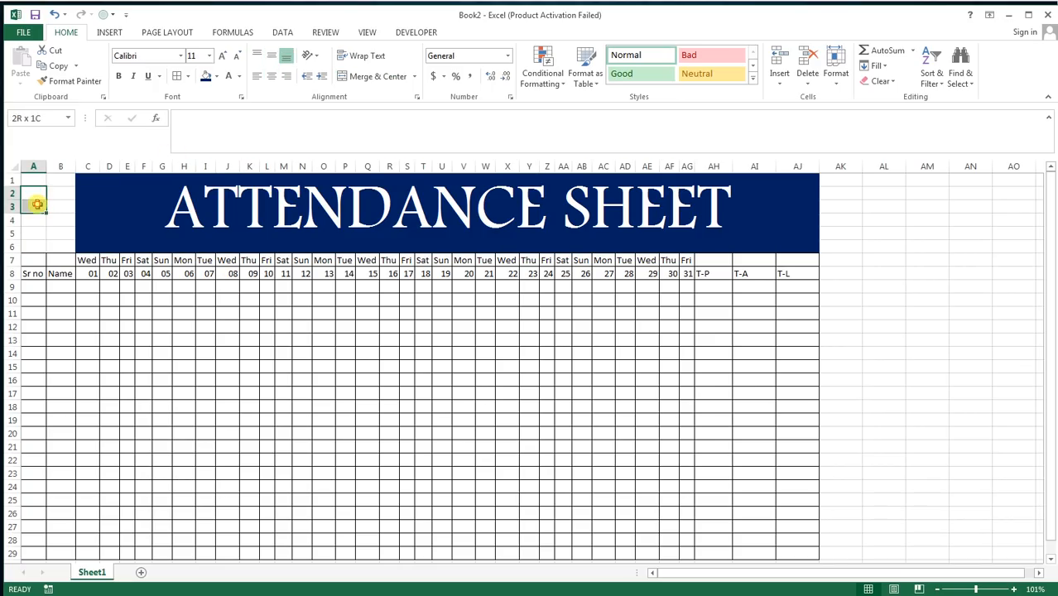
drag(42, 202, 61, 246)
drag(37, 207, 62, 224)
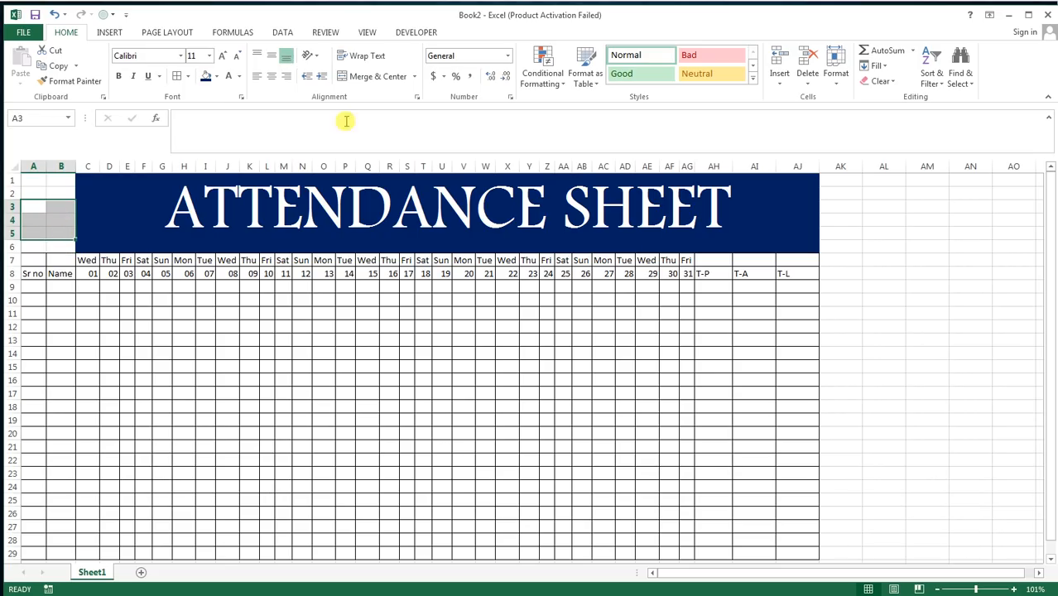
click(415, 76)
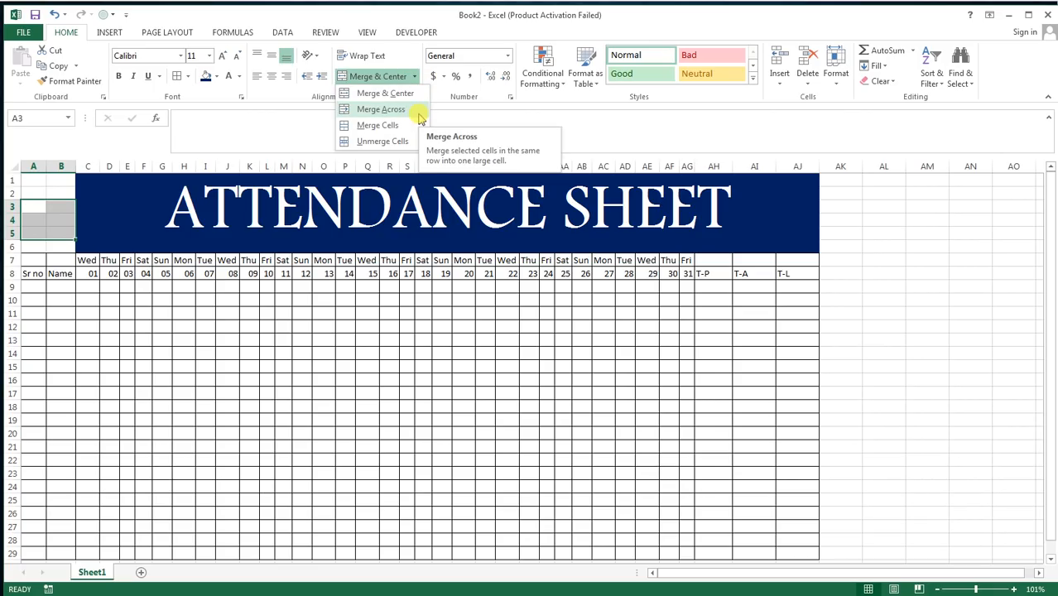
click(417, 113)
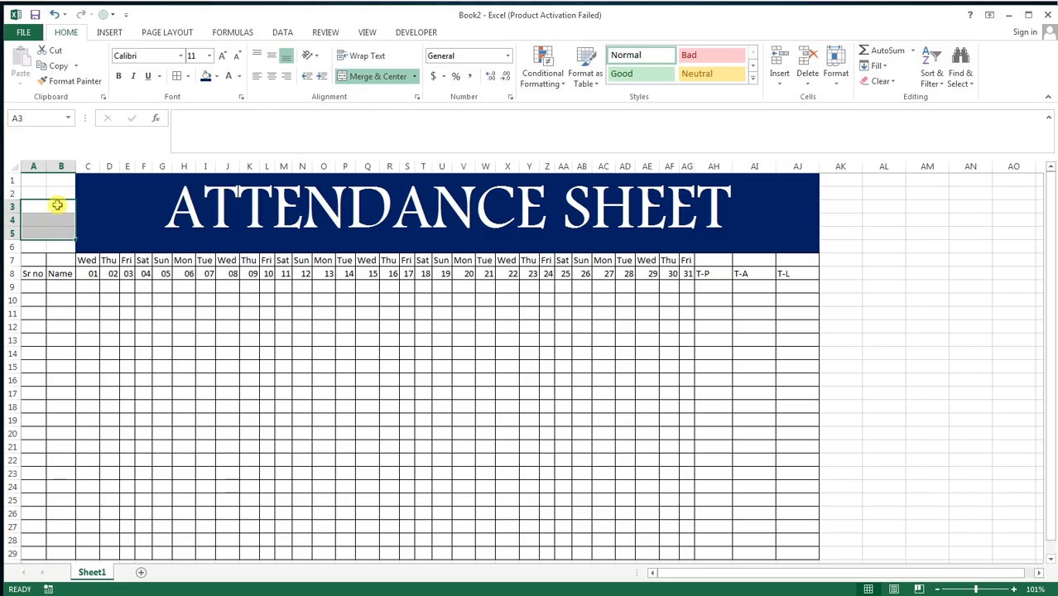
Step: Merge and center A1:B2 beside the banner and enter the label MONTH in it
click(25, 178)
drag(26, 178, 61, 193)
click(383, 77)
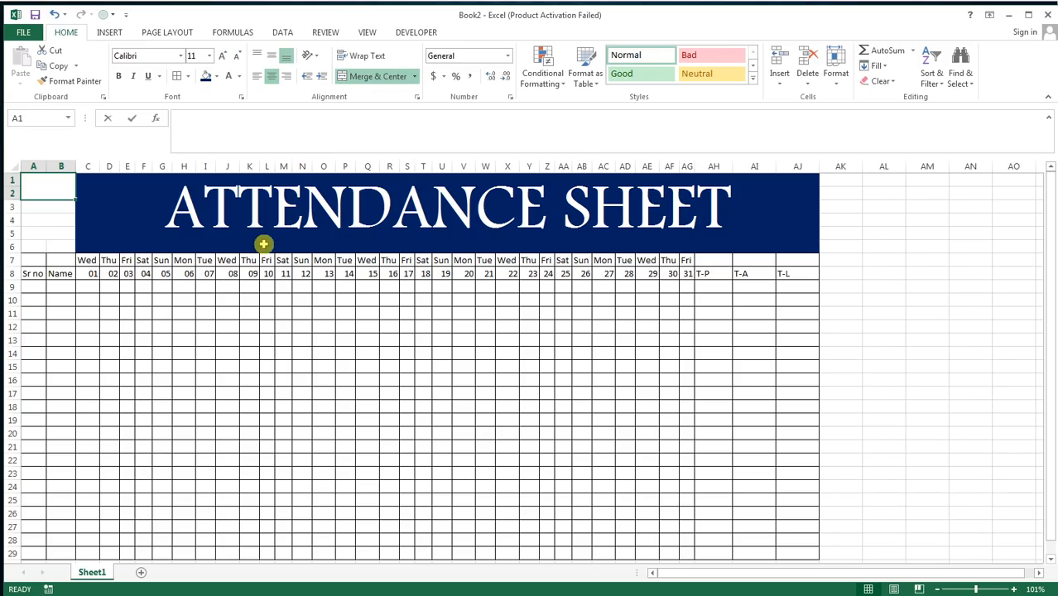
text(MONTH)
key(Return)
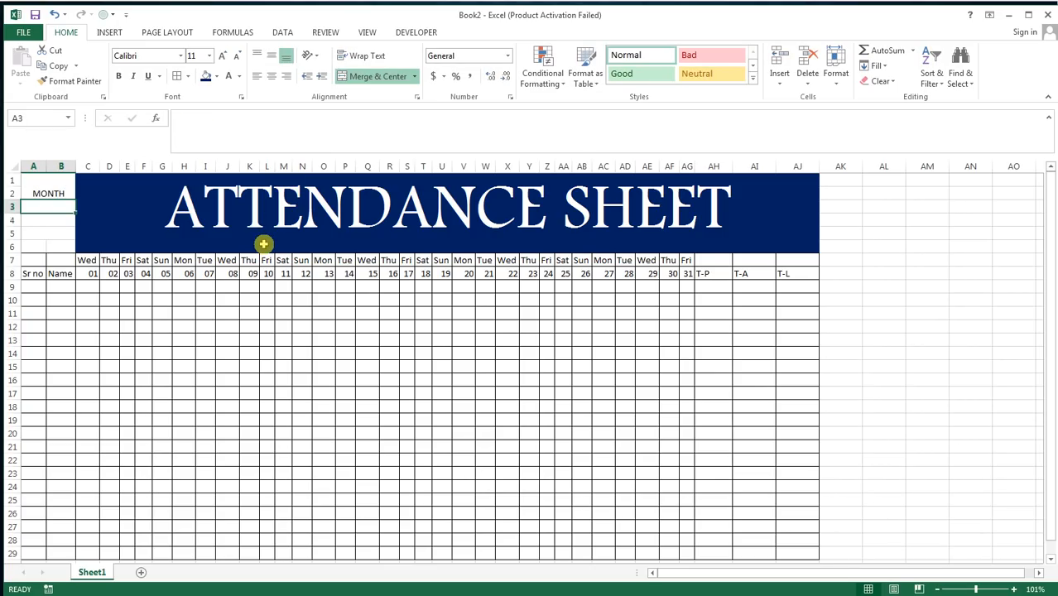
Step: Merge and center A3:B5 into one single cell below the MONTH label
key(Down)
drag(33, 205, 56, 235)
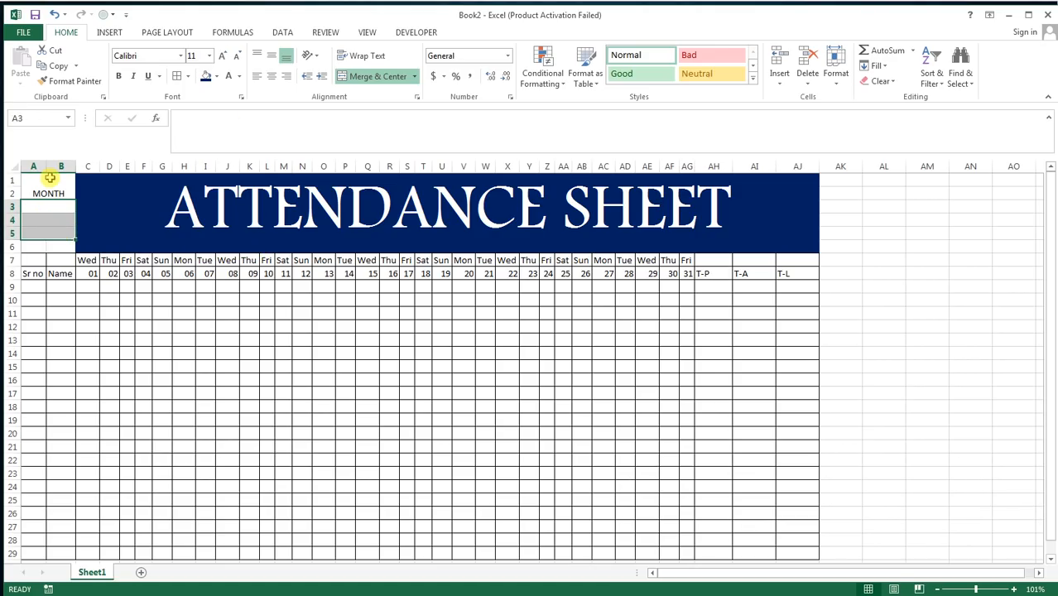
click(370, 77)
click(364, 76)
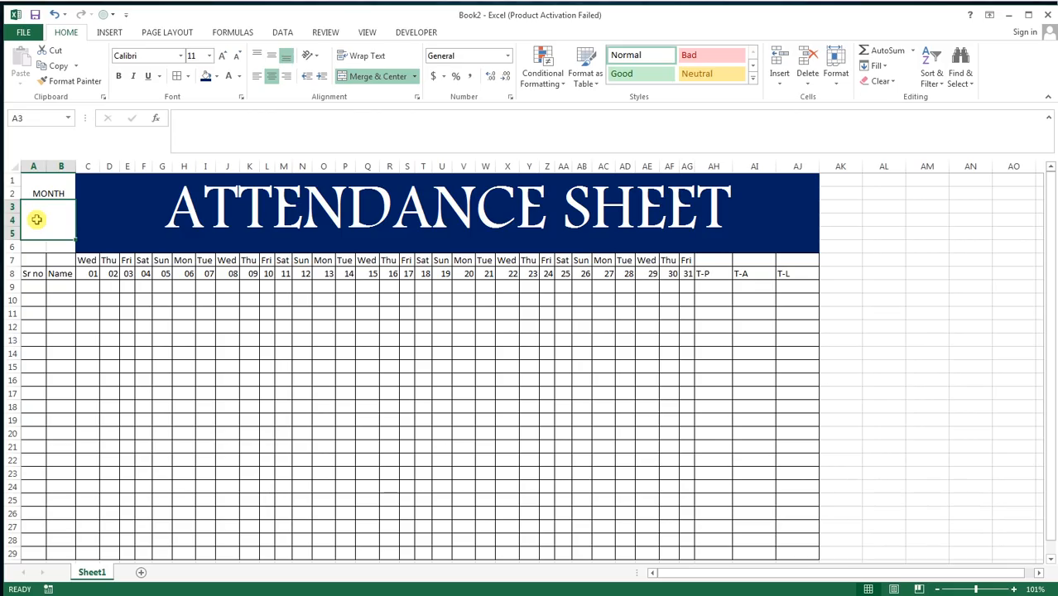
Step: Enter the formula =TEXT(C8,"MMM-YYY") in the merged cell A3 to show the month and year
text(=T)
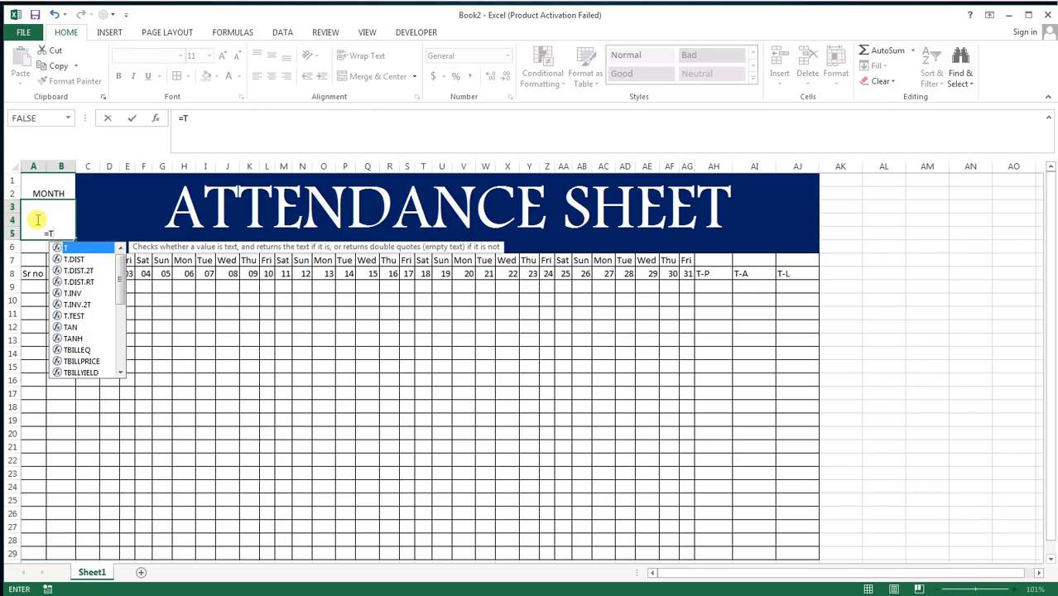
text(EXT()
key(Down)
key(Down)
key(Down)
key(Right)
key(Right)
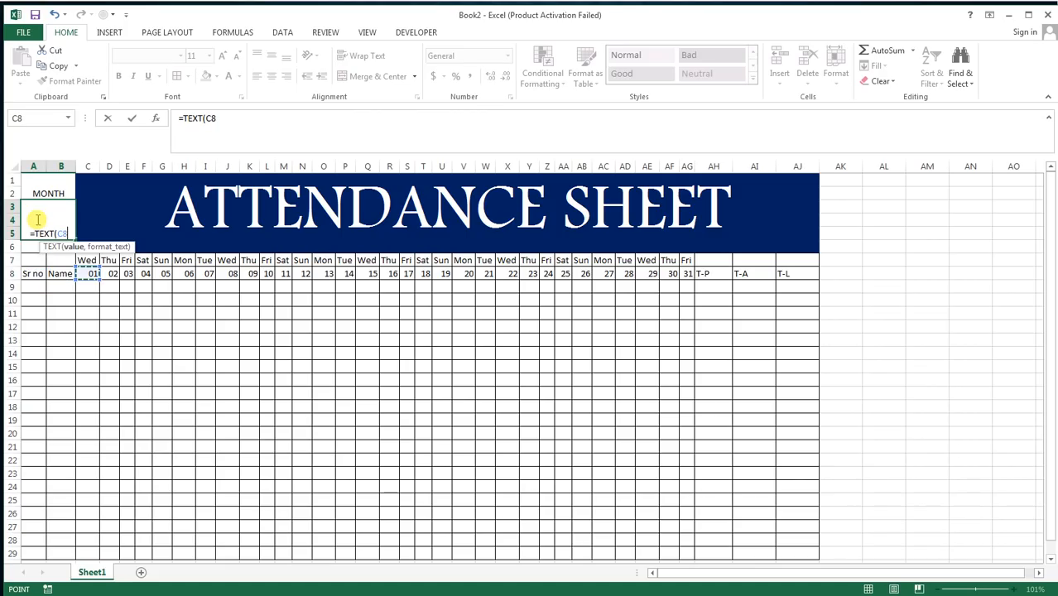
text(,")
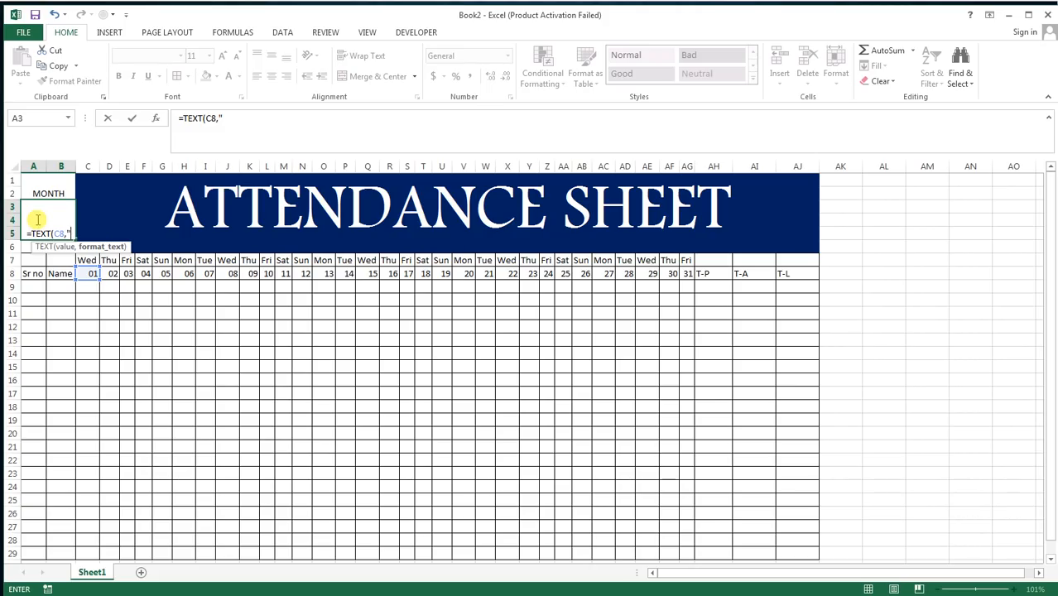
text(MMM)
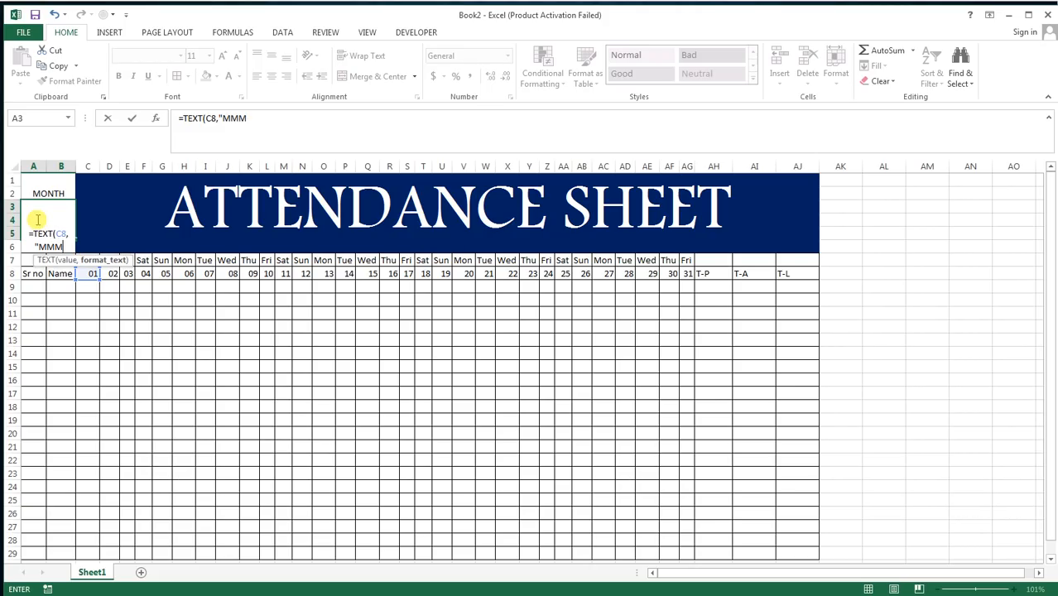
text(-YYY"))
key(Return)
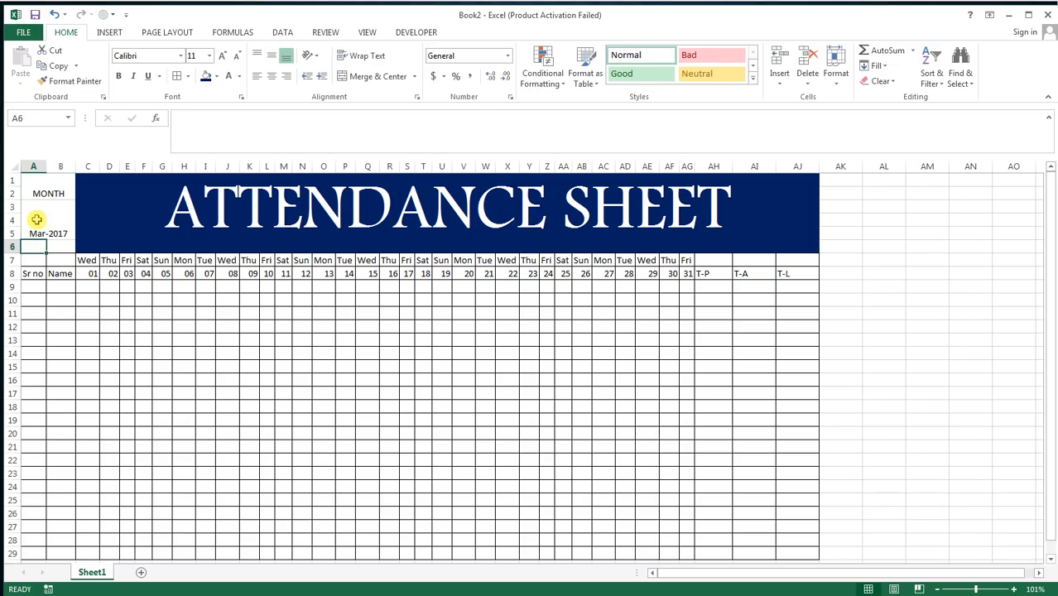
Step: Give the month cells A1:B6 the banner's dark blue fill and a white font colour
click(52, 219)
drag(45, 197, 50, 244)
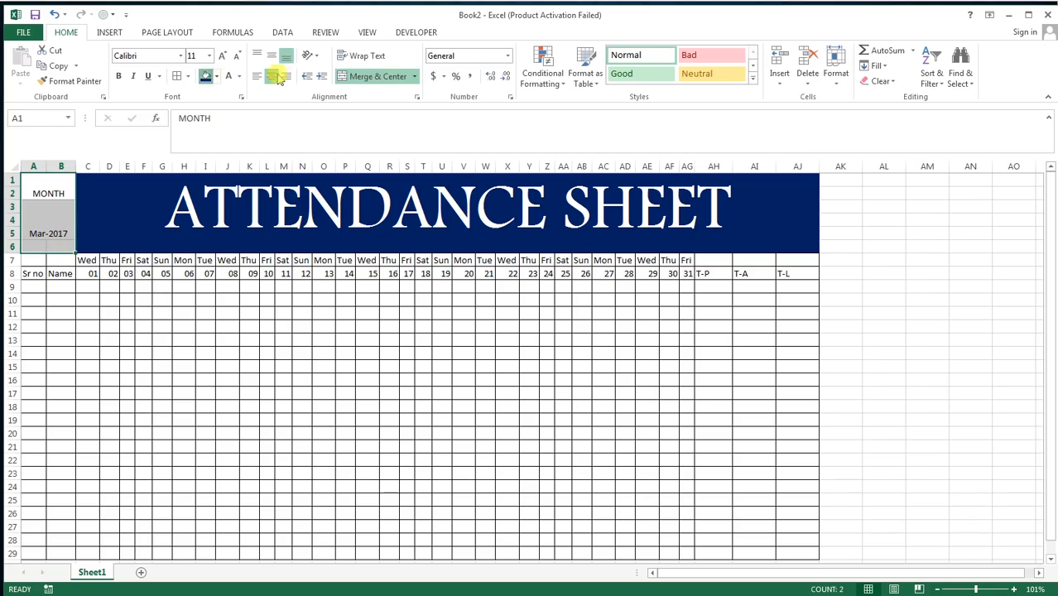
click(204, 77)
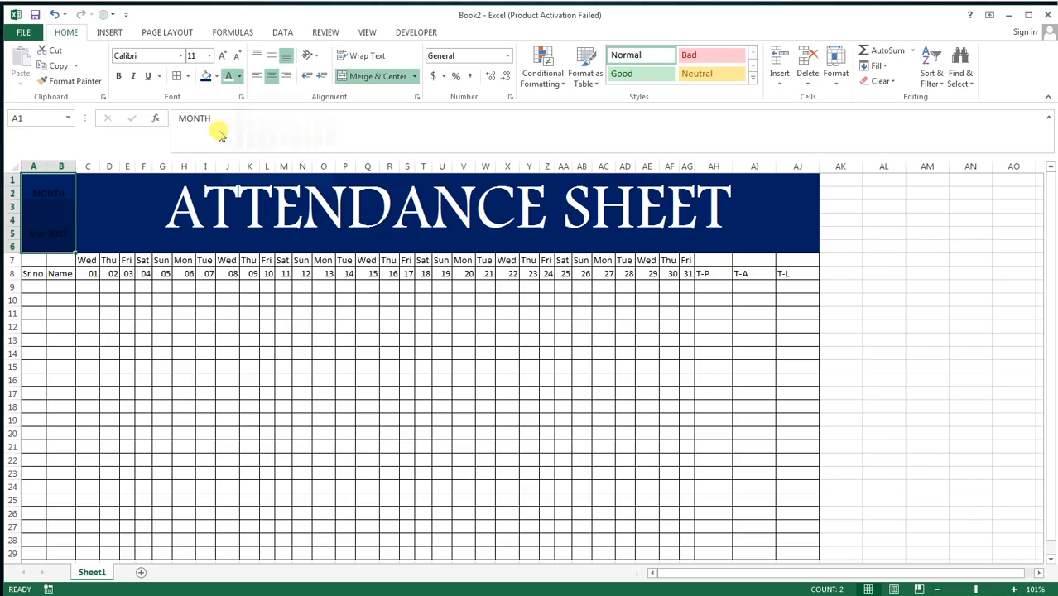
click(238, 76)
click(230, 123)
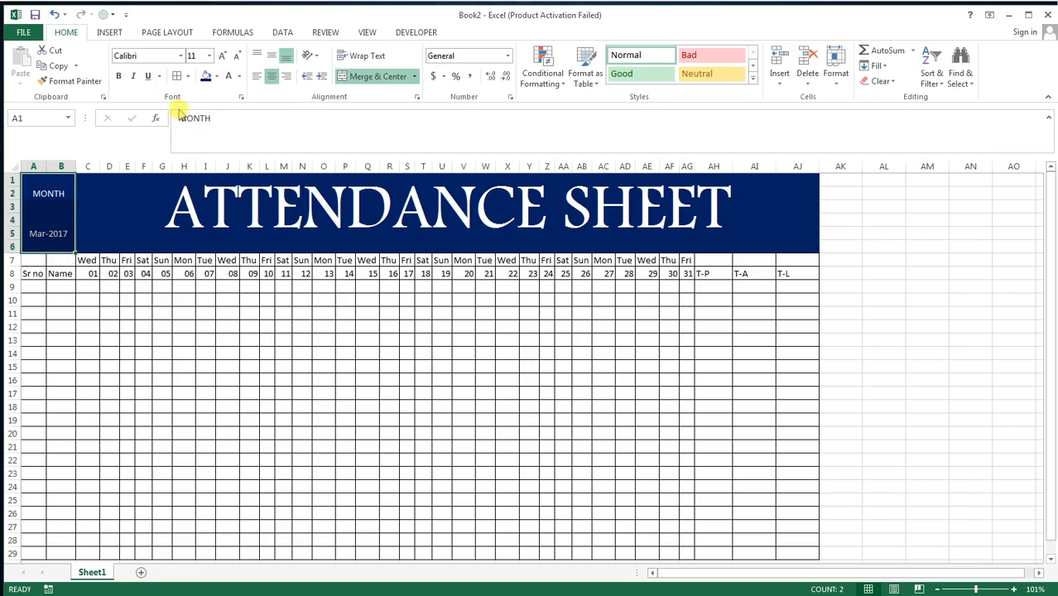
Step: Set the text in the month cells A1:B6 to 12 pt bold
click(222, 56)
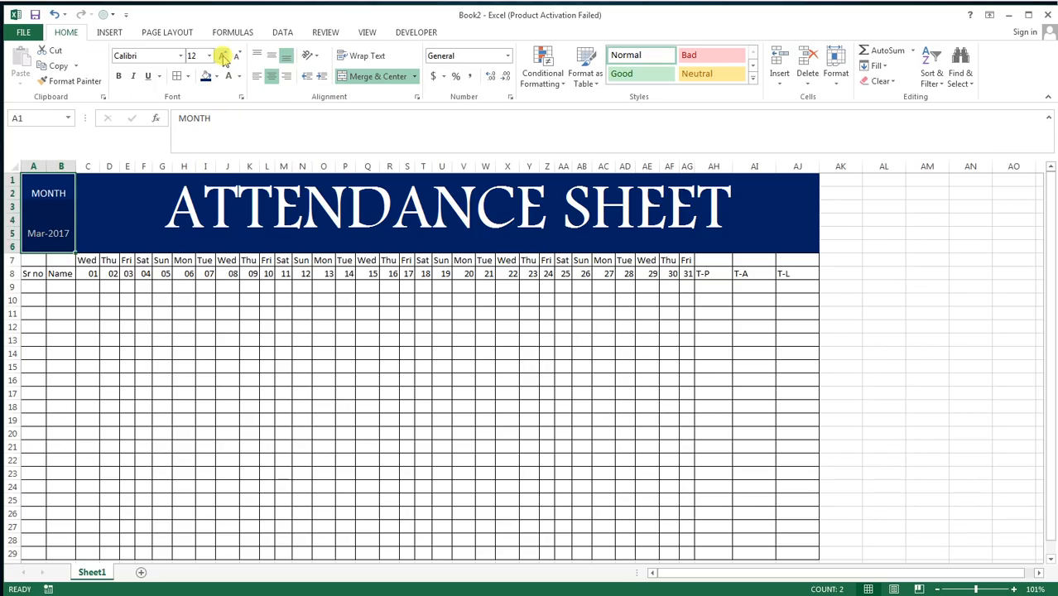
click(222, 56)
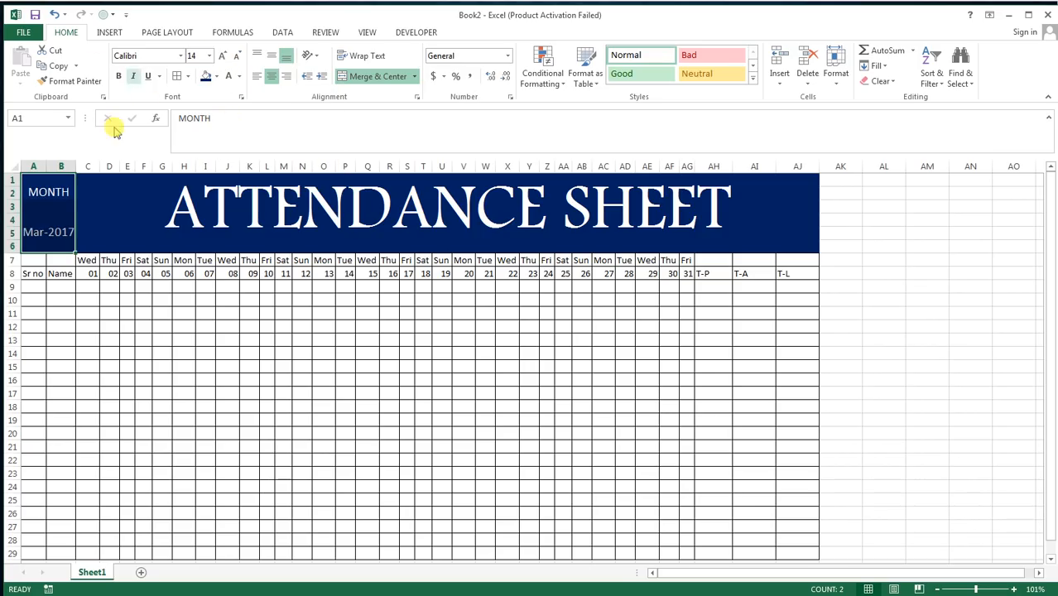
click(237, 55)
click(118, 76)
click(182, 313)
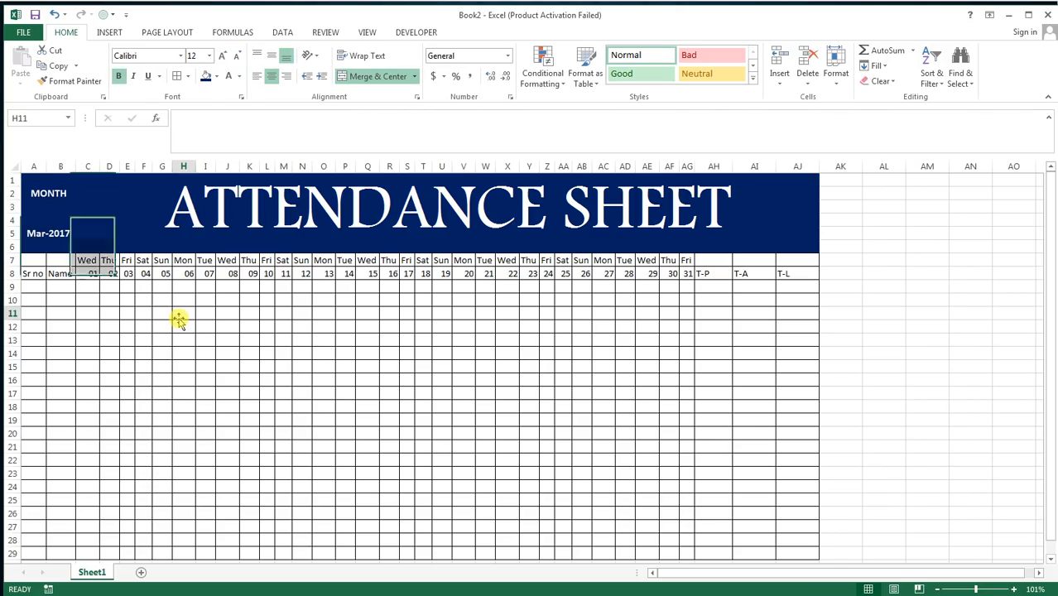
click(50, 183)
click(71, 210)
click(183, 259)
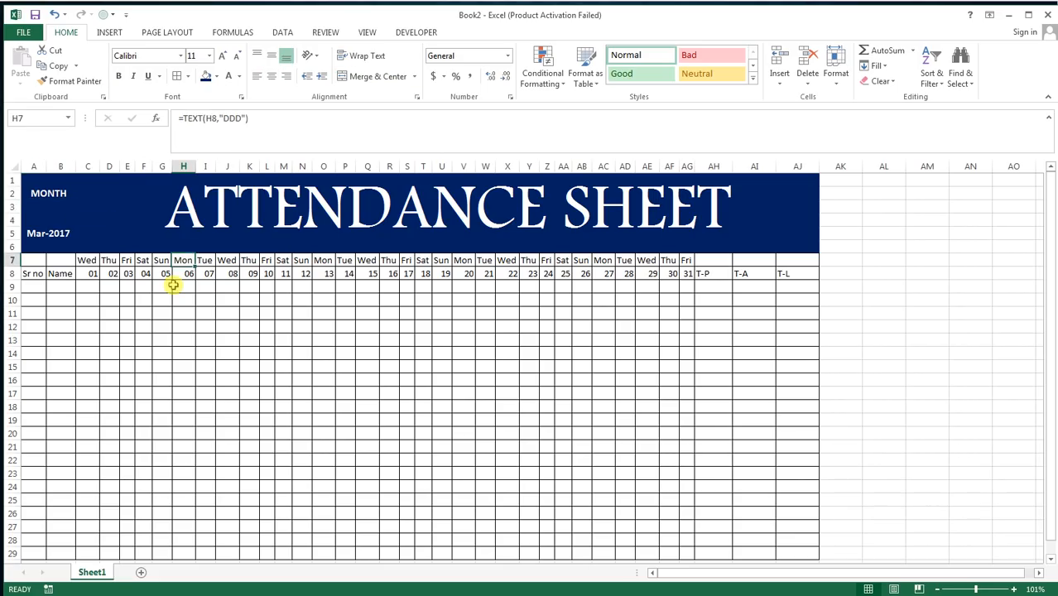
click(93, 276)
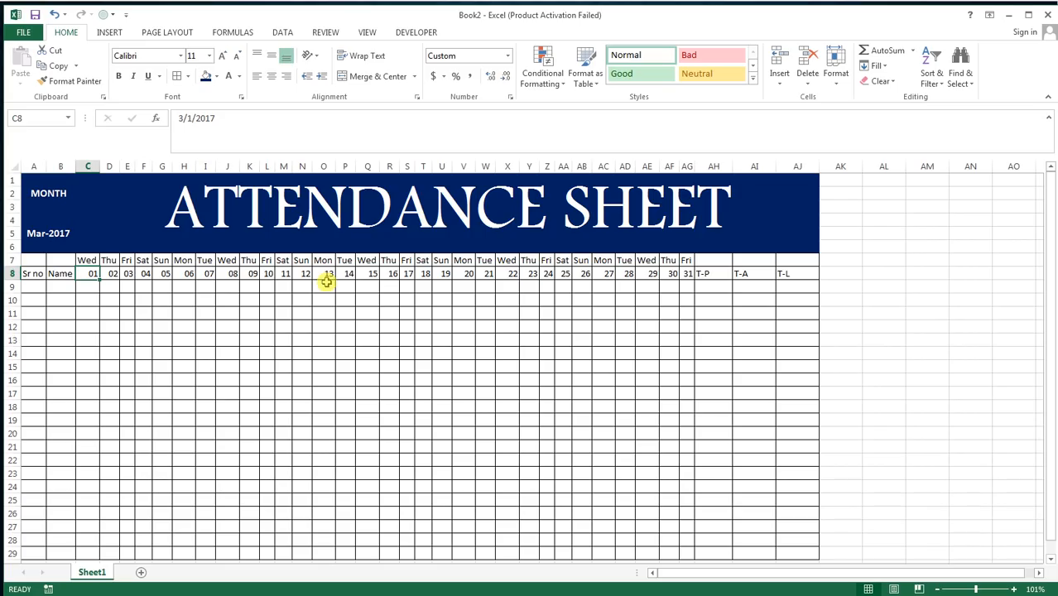
click(505, 326)
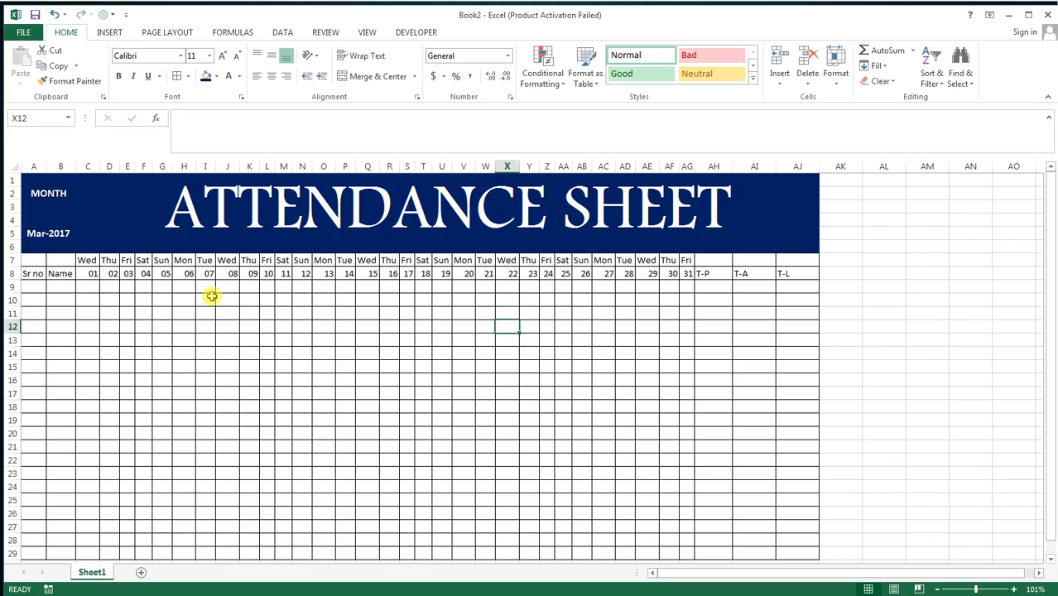
click(164, 287)
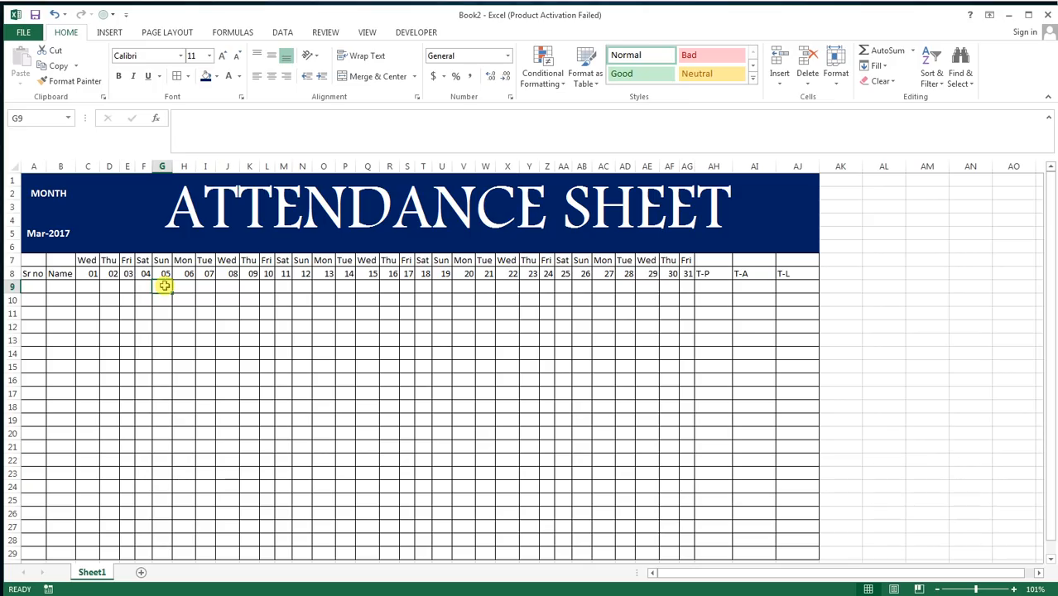
click(507, 326)
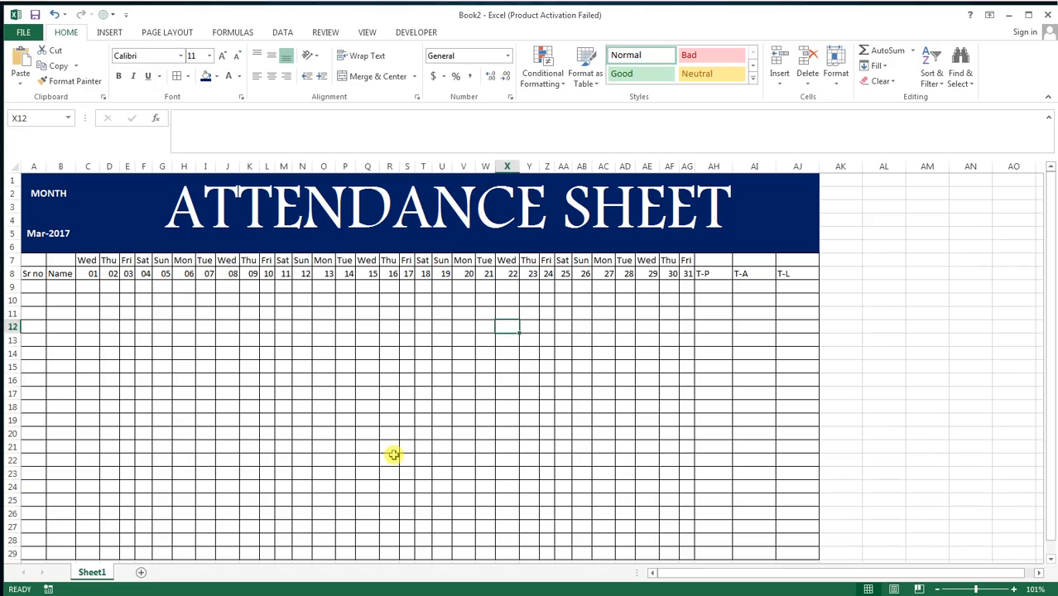
Step: Start a formula-based conditional formatting rule for cell C9 with the formula =$C$7="SUN"
click(91, 289)
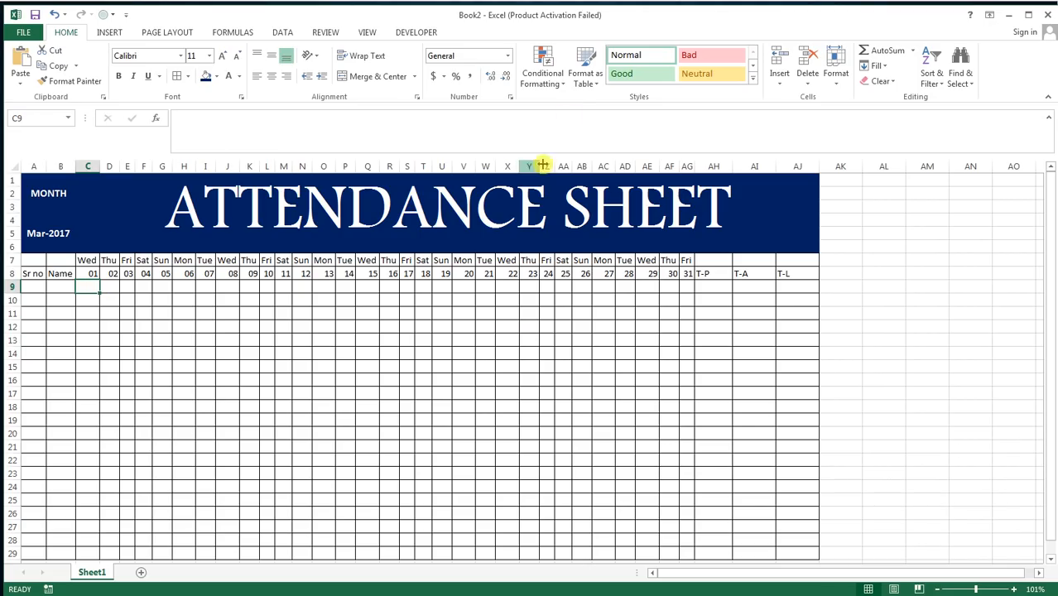
click(563, 83)
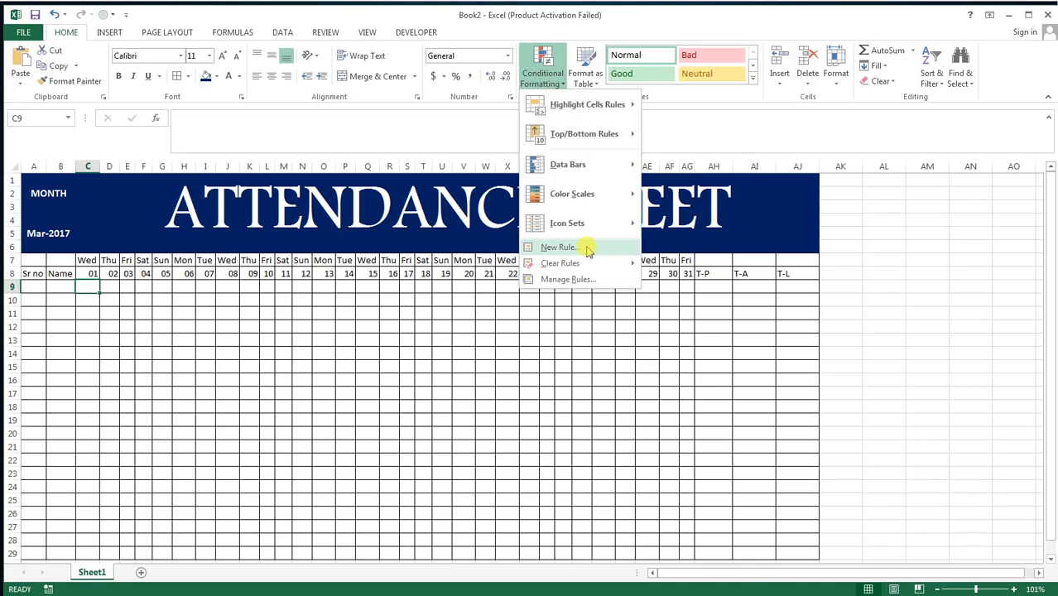
click(586, 250)
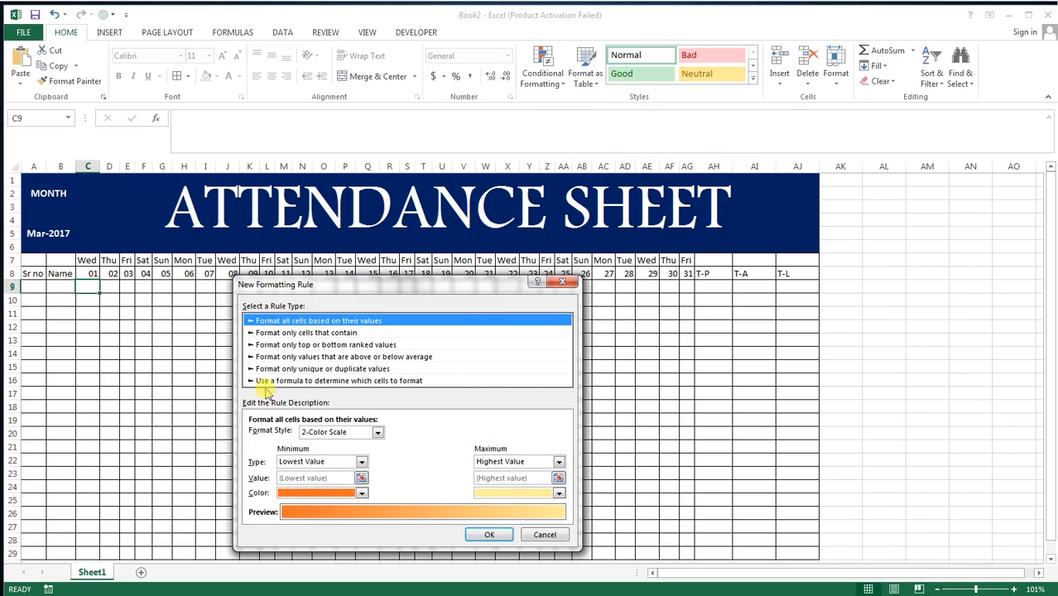
click(367, 381)
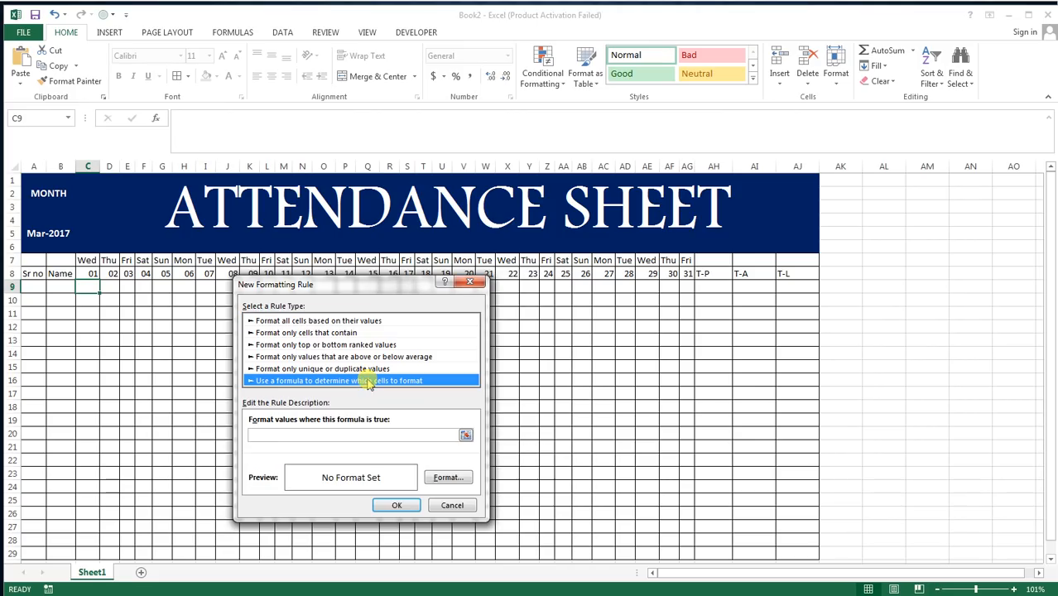
click(346, 435)
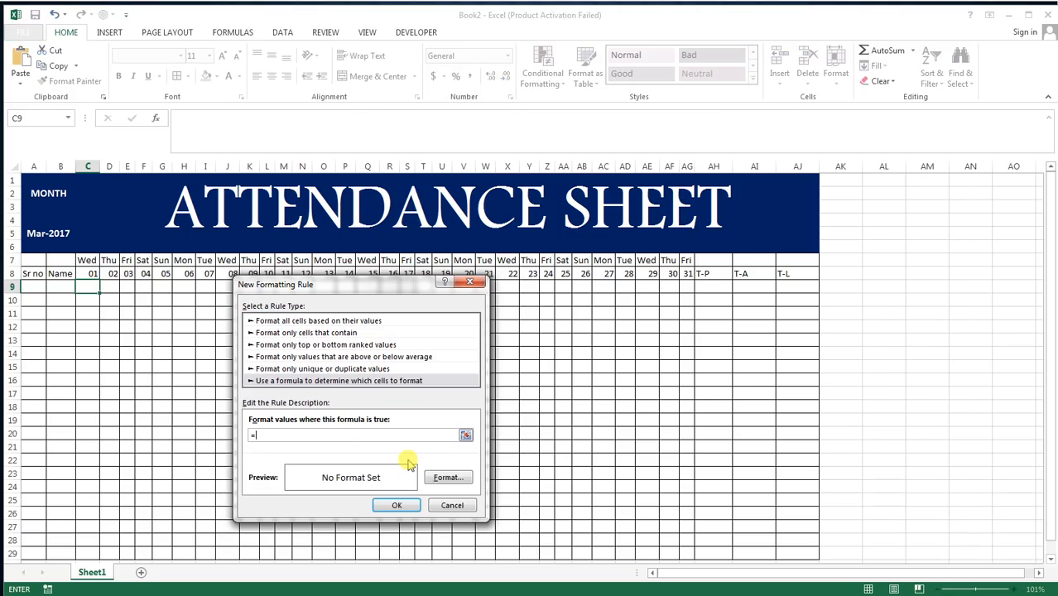
click(87, 262)
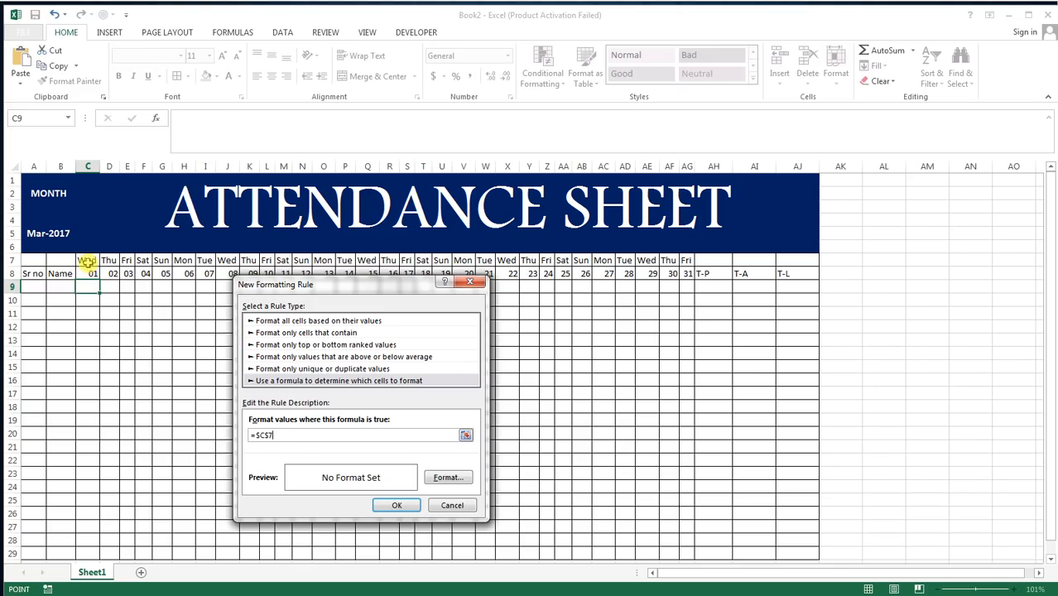
text(="SUN)
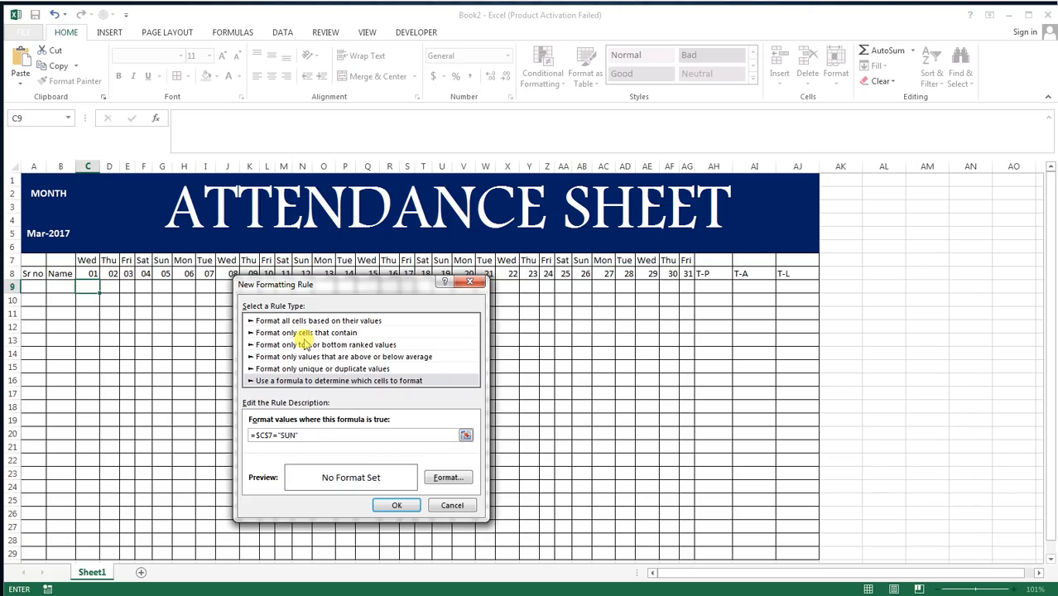
text(")
Step: Give the rule a light blue fill and apply it with the column reference made relative, =C$7="SUN"
click(441, 480)
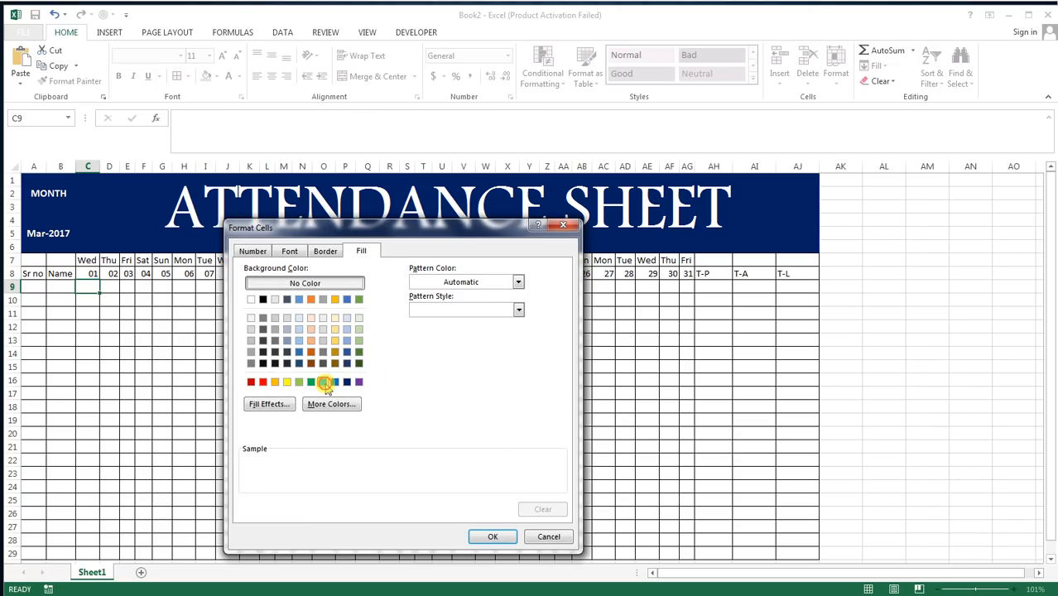
click(324, 383)
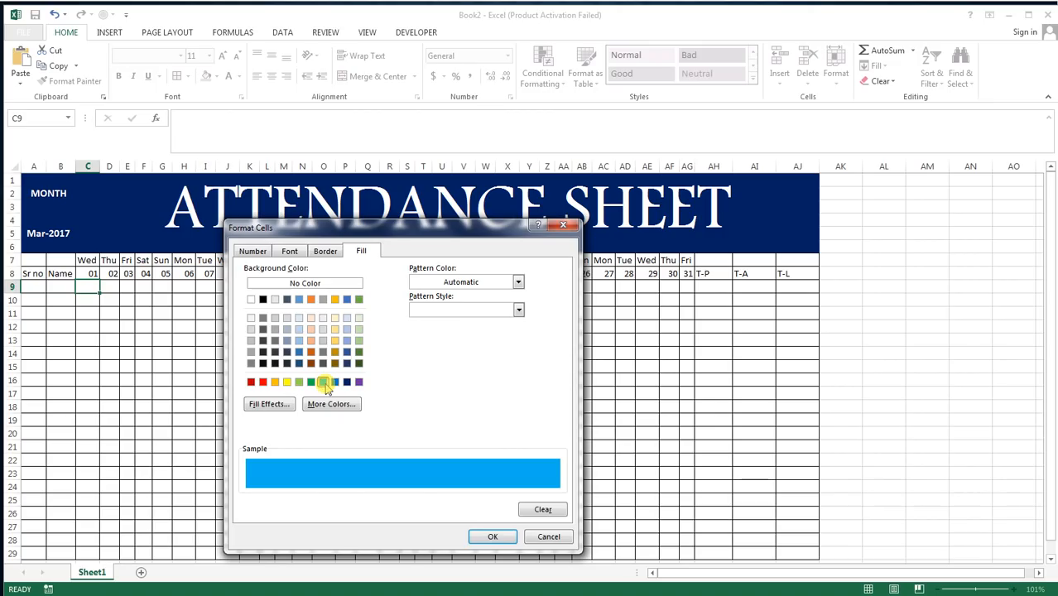
click(493, 537)
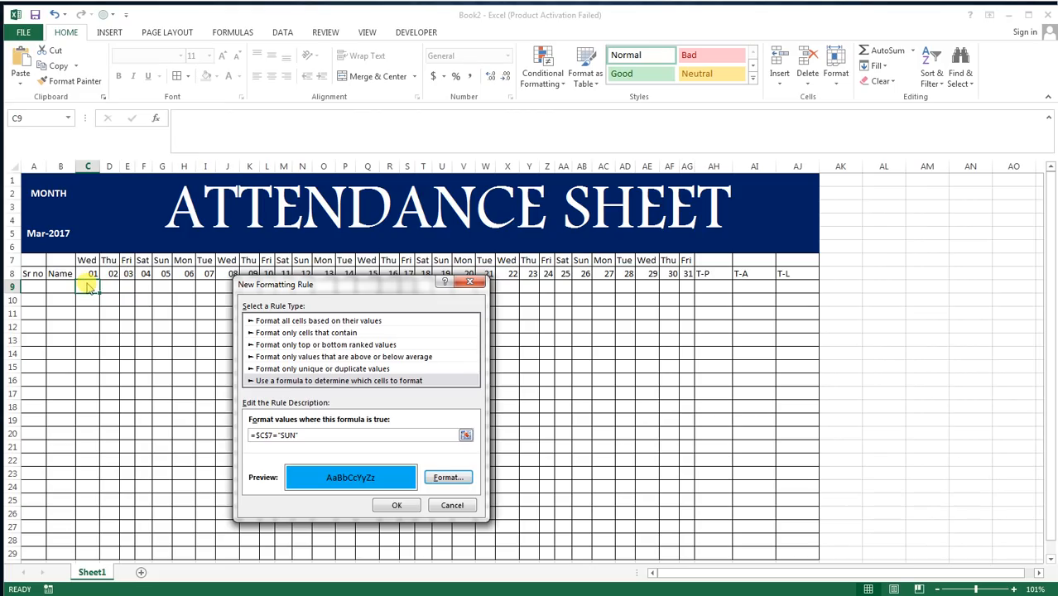
click(260, 436)
key(BackSpace)
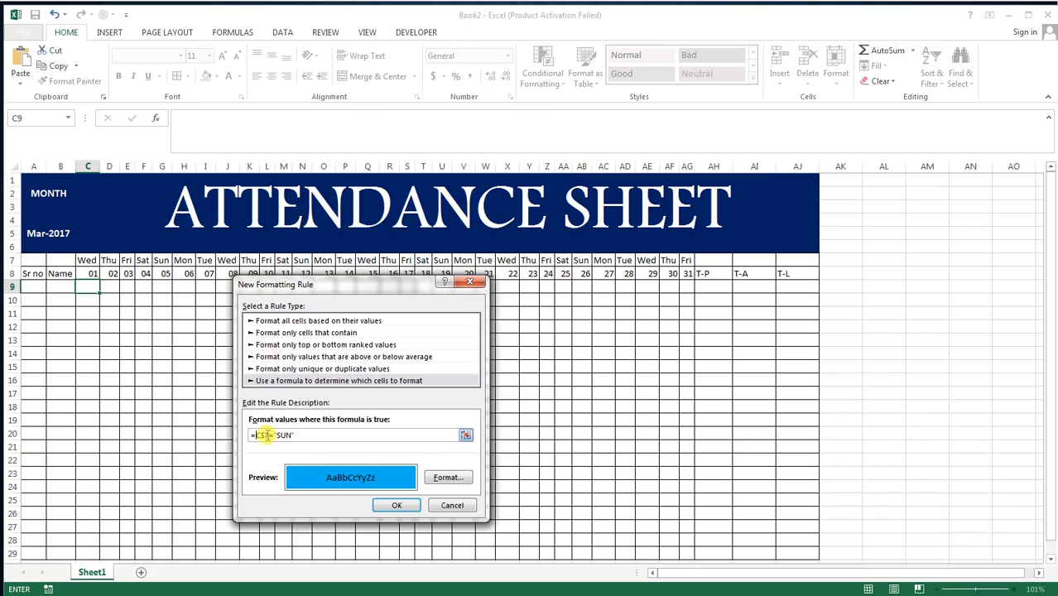
click(398, 506)
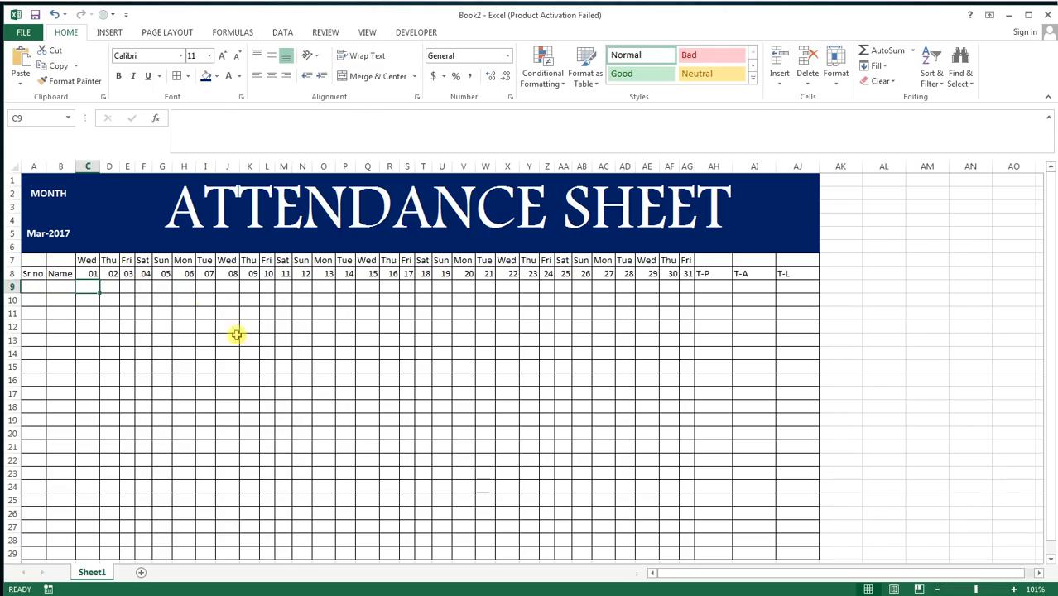
Step: Copy the formatting of C9 with Format Painter onto the whole attendance grid C9:AG29
click(75, 81)
click(74, 83)
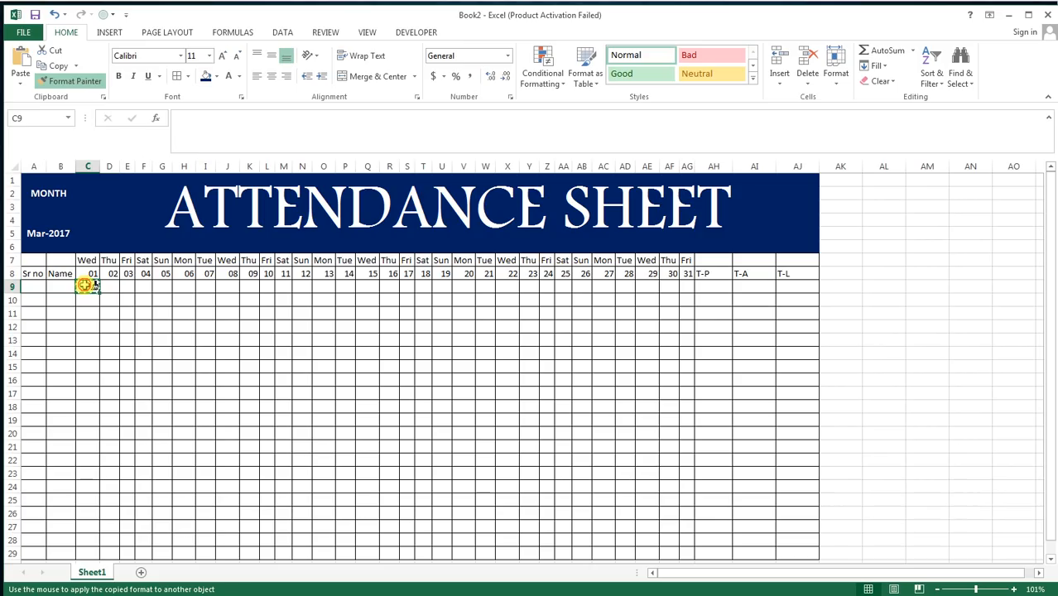
mouse_move(86, 285)
mouse_down()
mouse_move(113, 382)
mouse_move(379, 520)
mouse_move(584, 521)
mouse_move(642, 543)
mouse_move(672, 574)
mouse_move(650, 492)
mouse_move(692, 501)
mouse_up()
scroll(111, 204, up, 2)
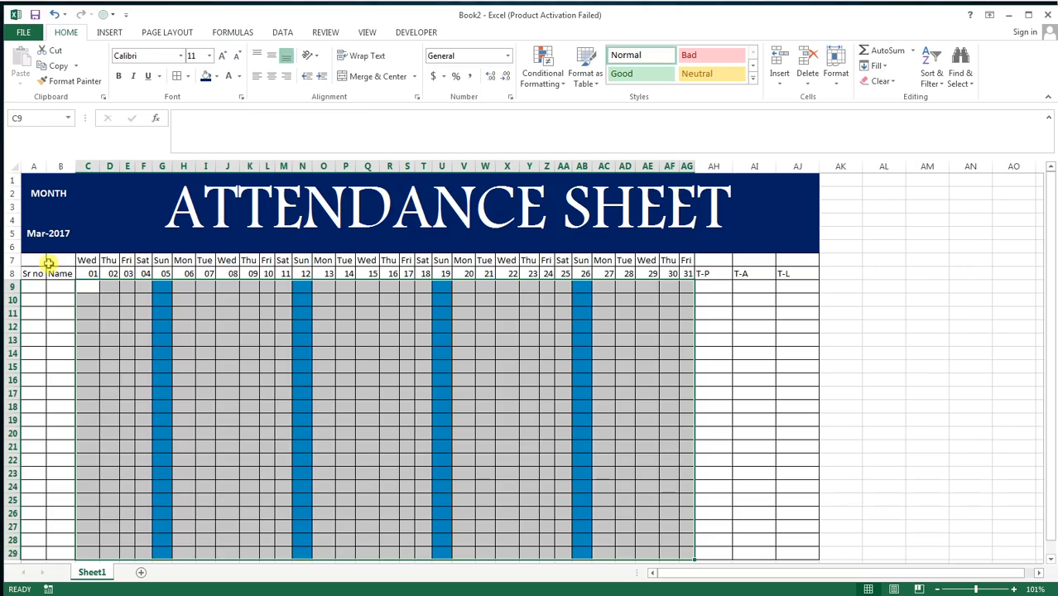
Step: Fill the weekday and date header rows A7:AJ8 with yellow
drag(39, 260, 780, 269)
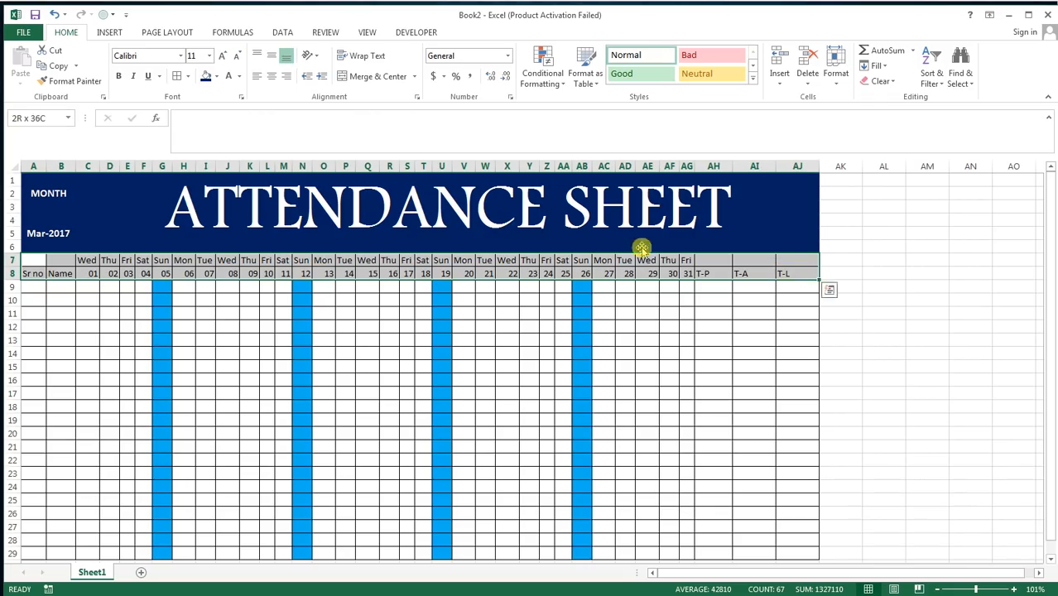
click(216, 77)
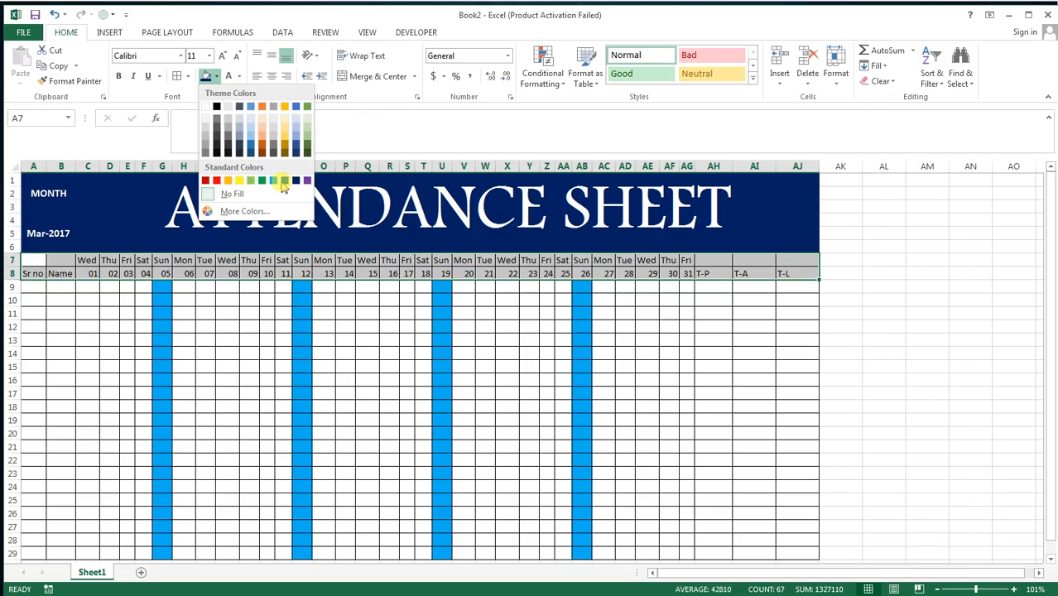
click(235, 181)
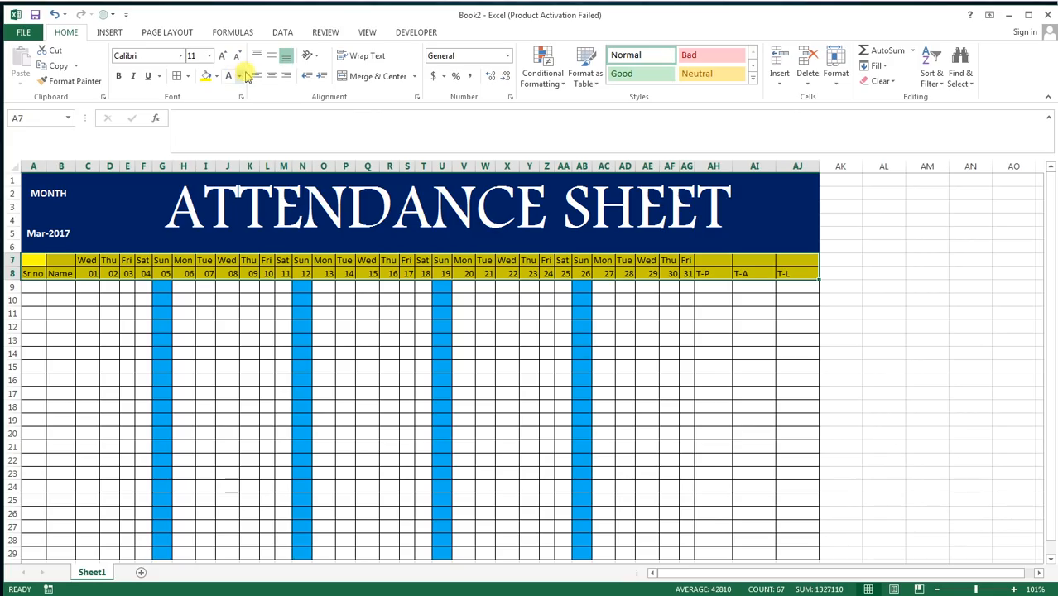
Step: Center the text of header rows A7:AJ8 horizontally and vertically and make it bold
click(271, 75)
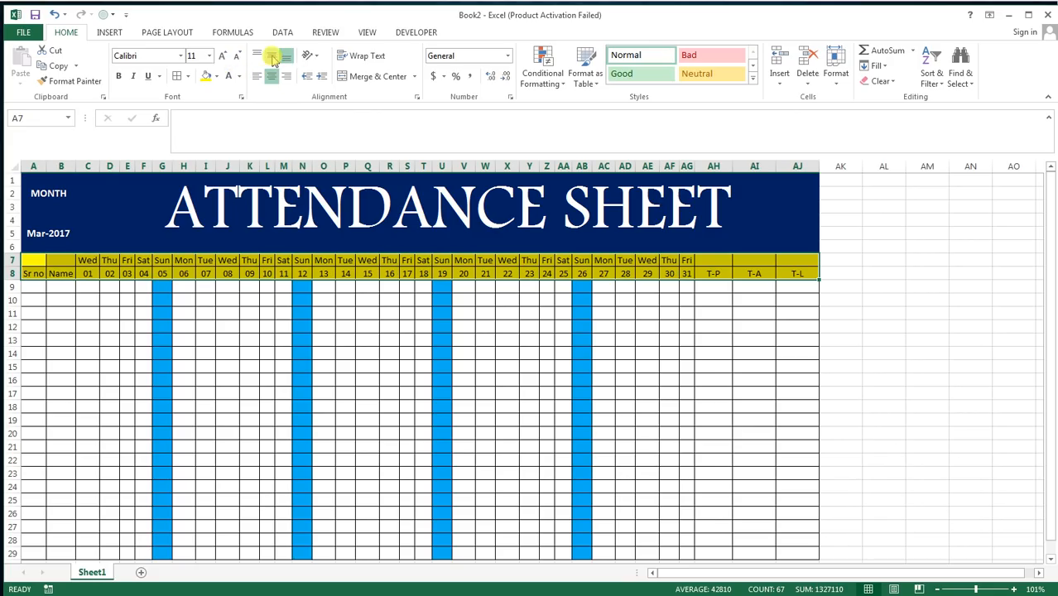
click(273, 61)
click(118, 76)
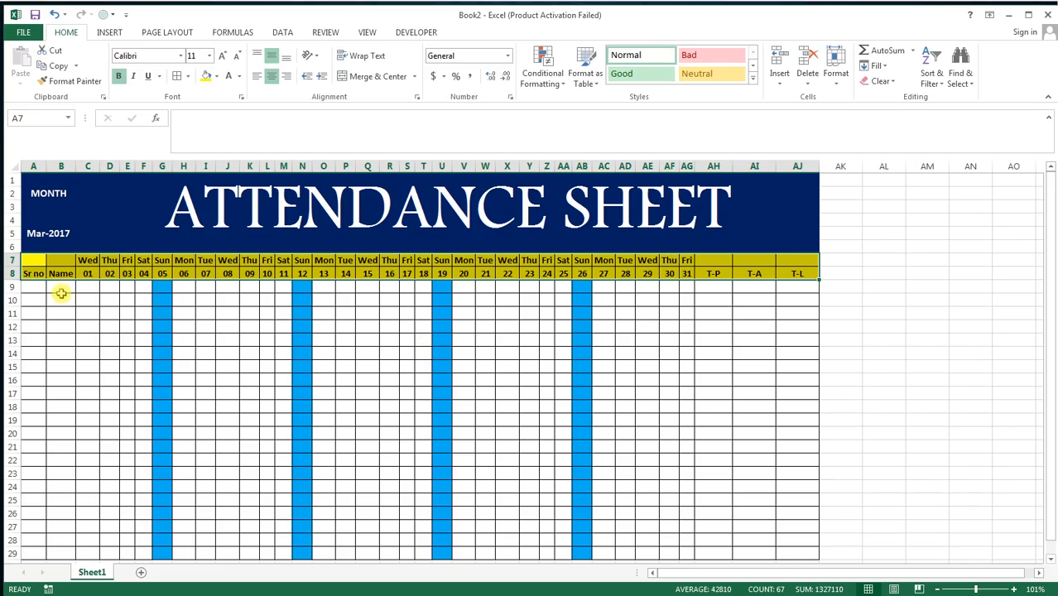
Step: Enter OFF in G9 under the first Sunday and fill it down to G29
click(162, 286)
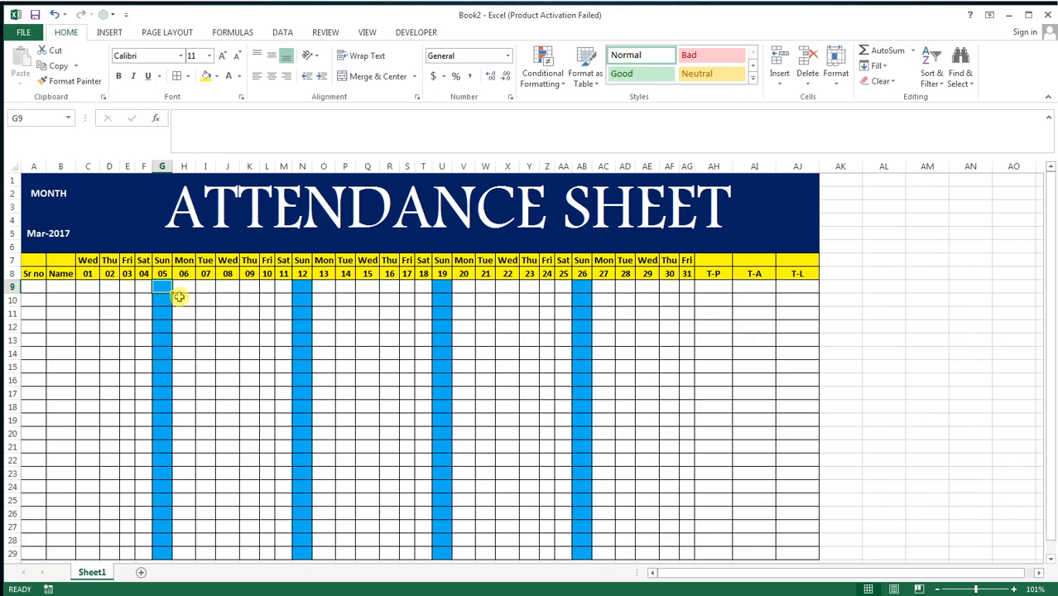
text(O)
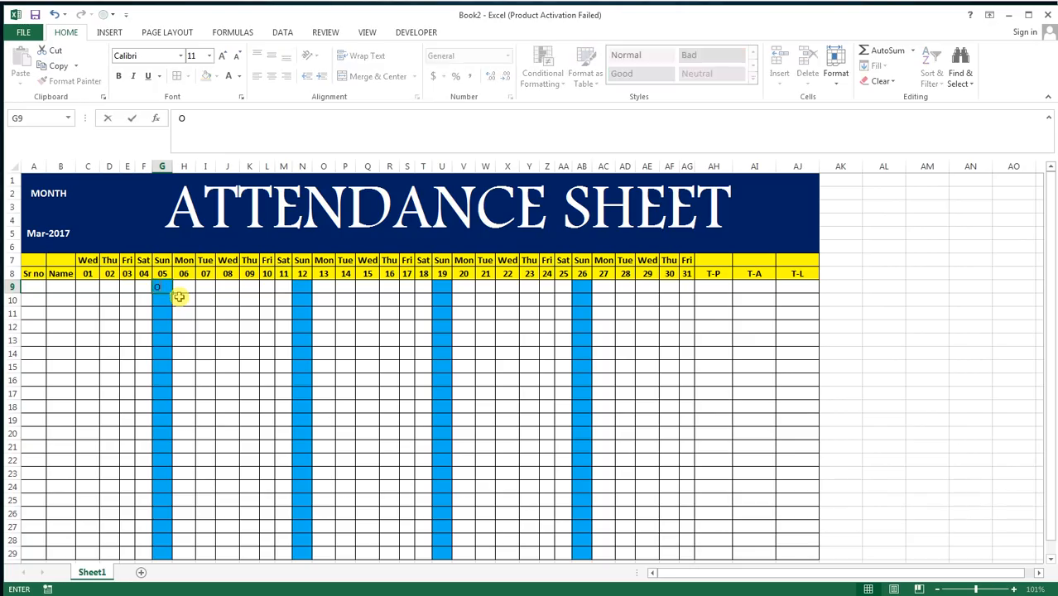
text(FF)
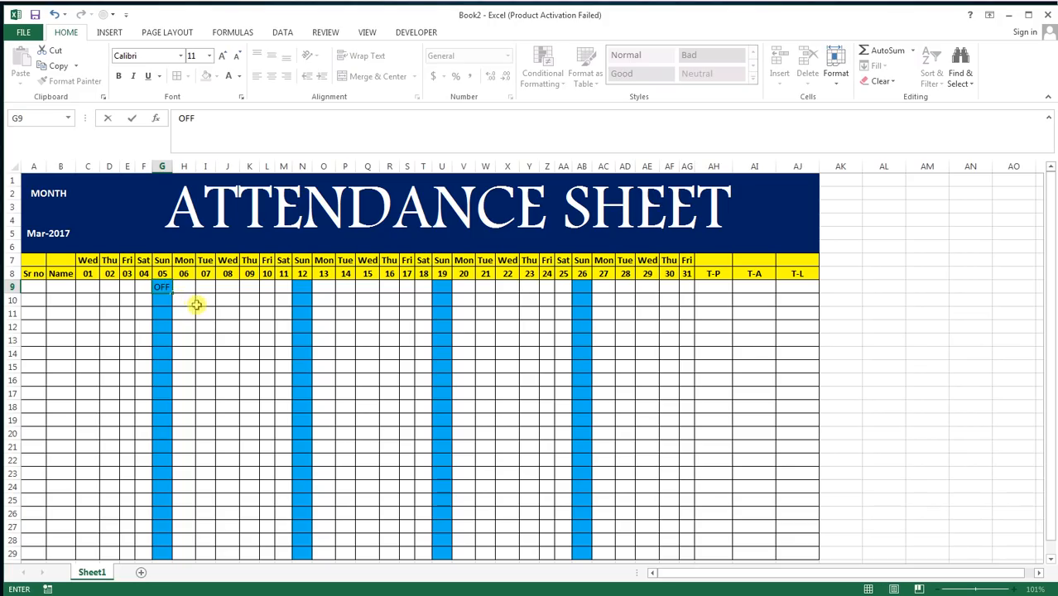
key(ctrl+Return)
drag(169, 315, 154, 475)
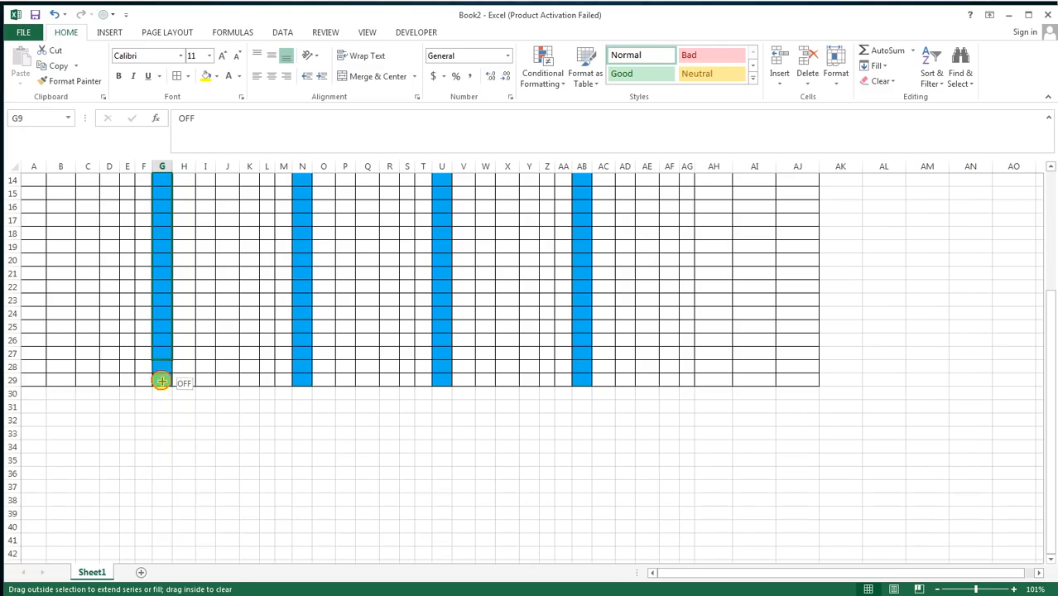
drag(163, 388, 163, 385)
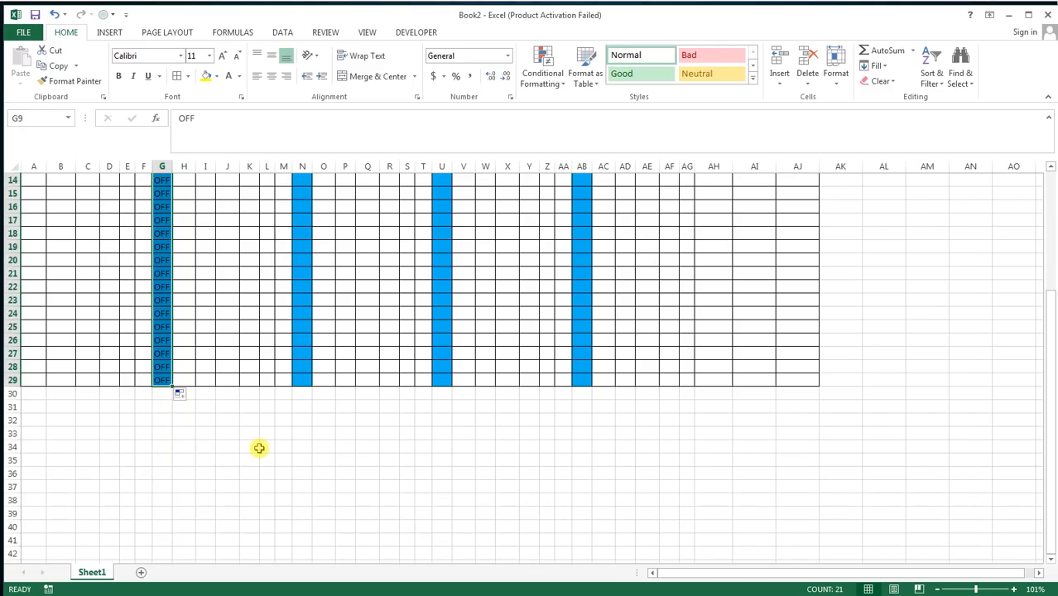
Step: Copy the OFF entries in G9:G29 into the other three Sunday columns, starting at N9, U9 and AB9
key(ctrl+c)
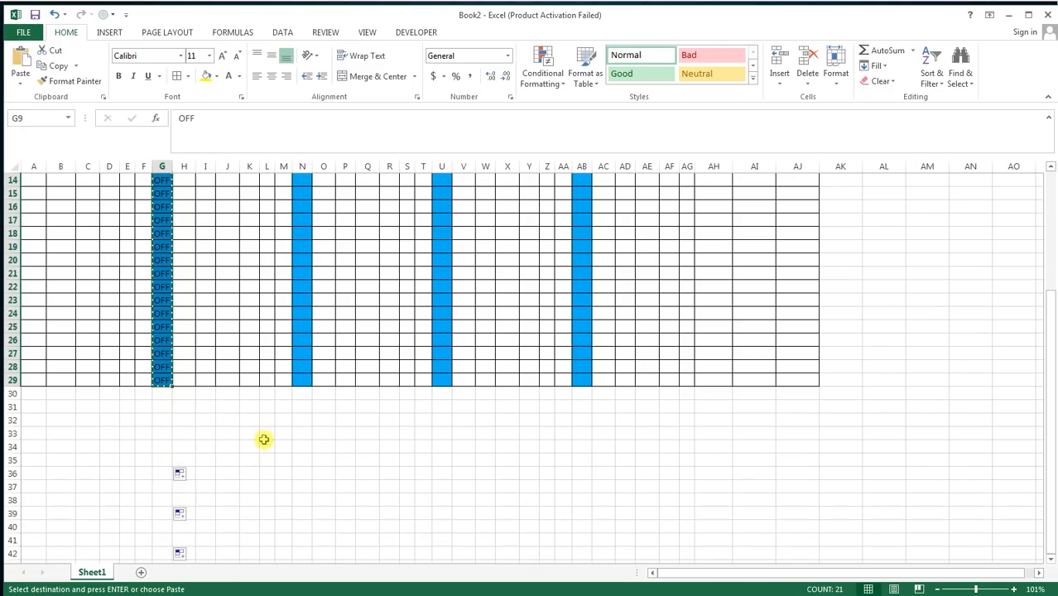
scroll(262, 439, up, 4)
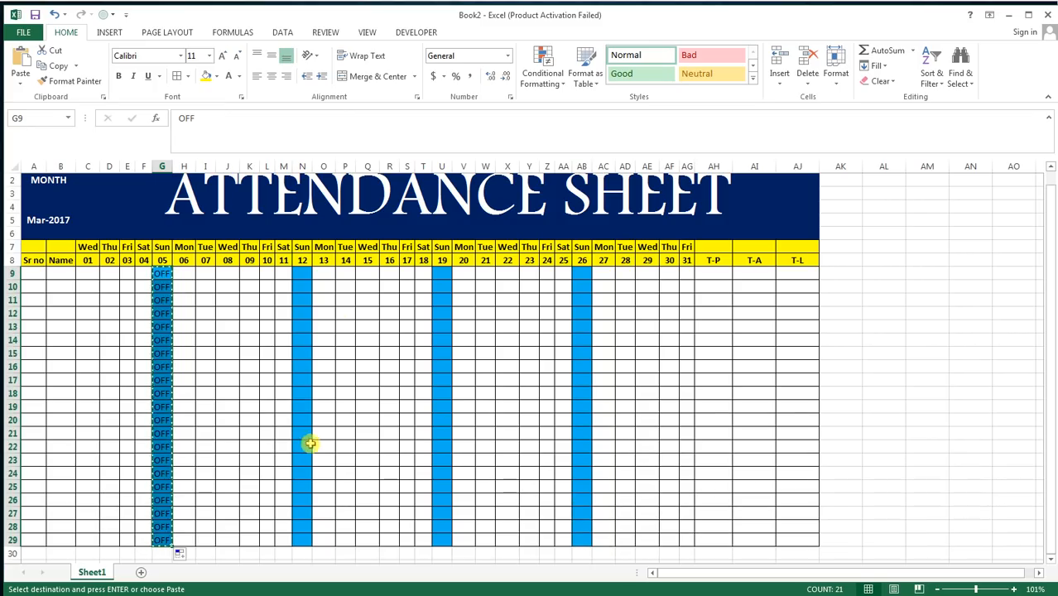
click(301, 275)
key(ctrl+v)
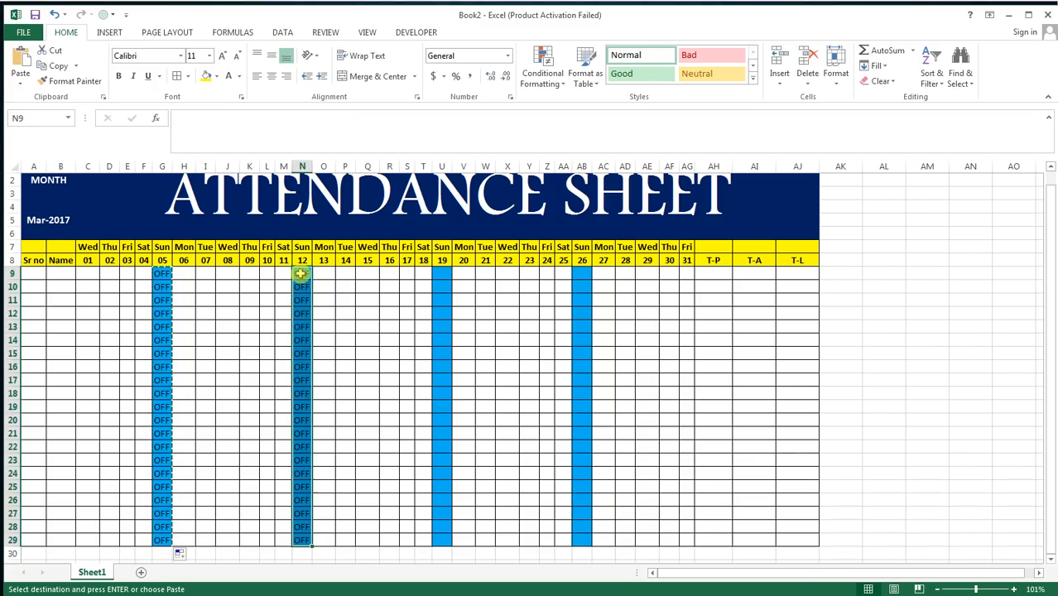
click(440, 273)
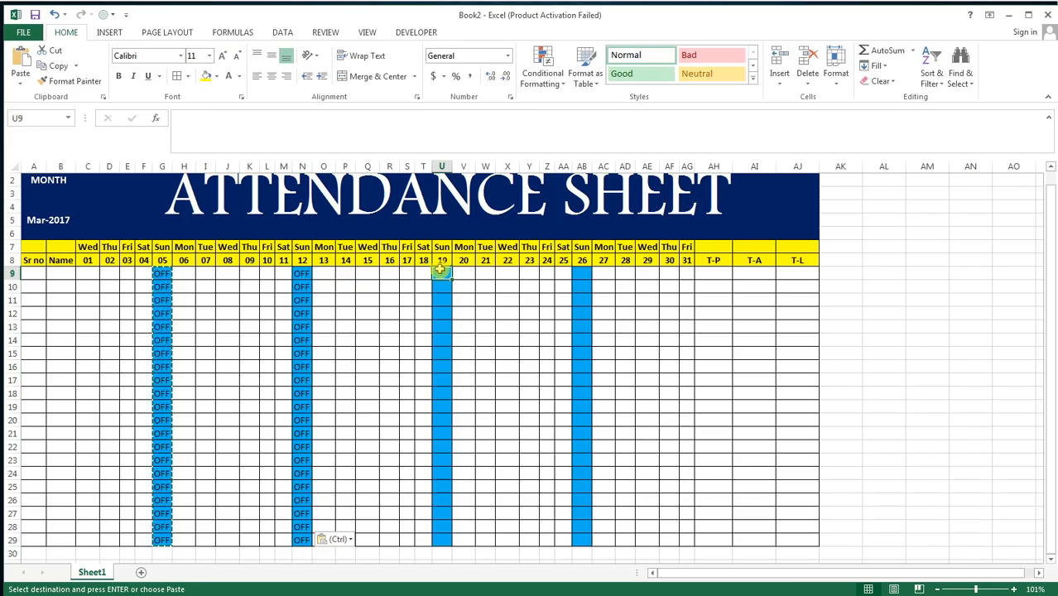
key(ctrl+v)
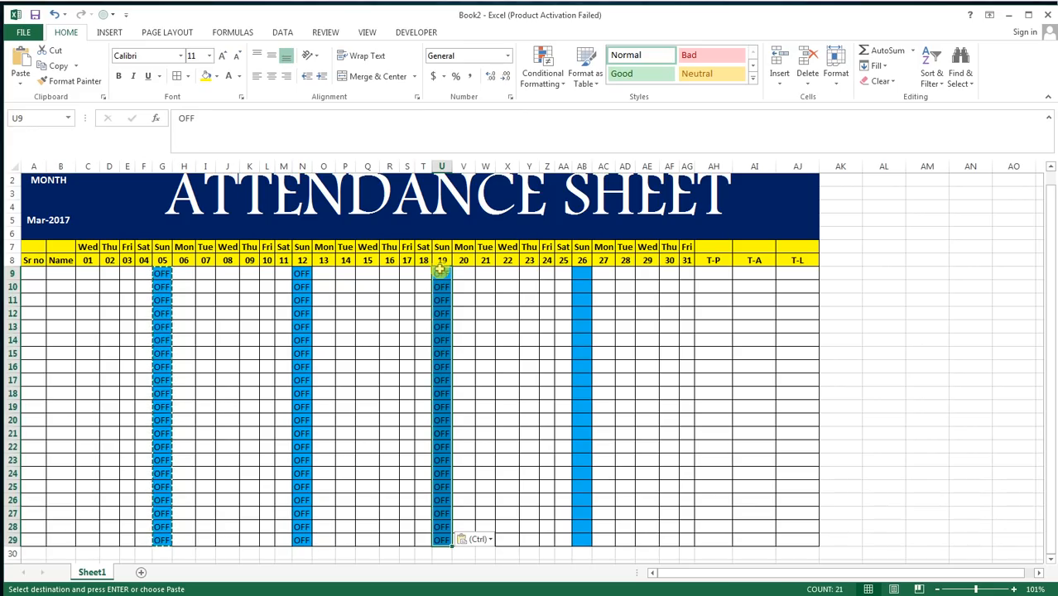
click(585, 273)
key(ctrl+v)
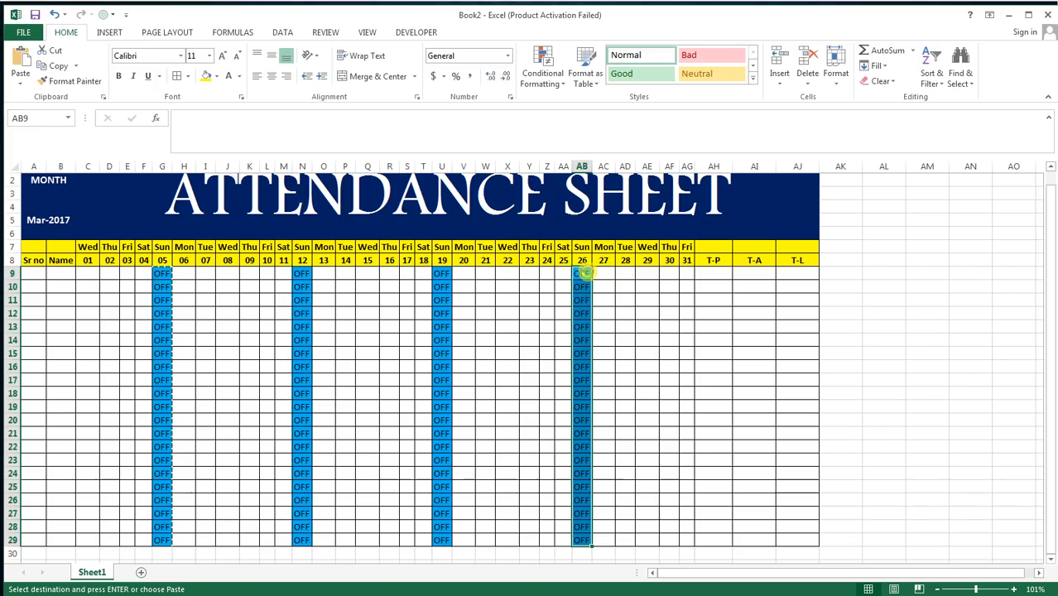
Step: Replace all blank cells in the attendance grid C9:AG29 with P using Find and Replace
drag(82, 273, 679, 517)
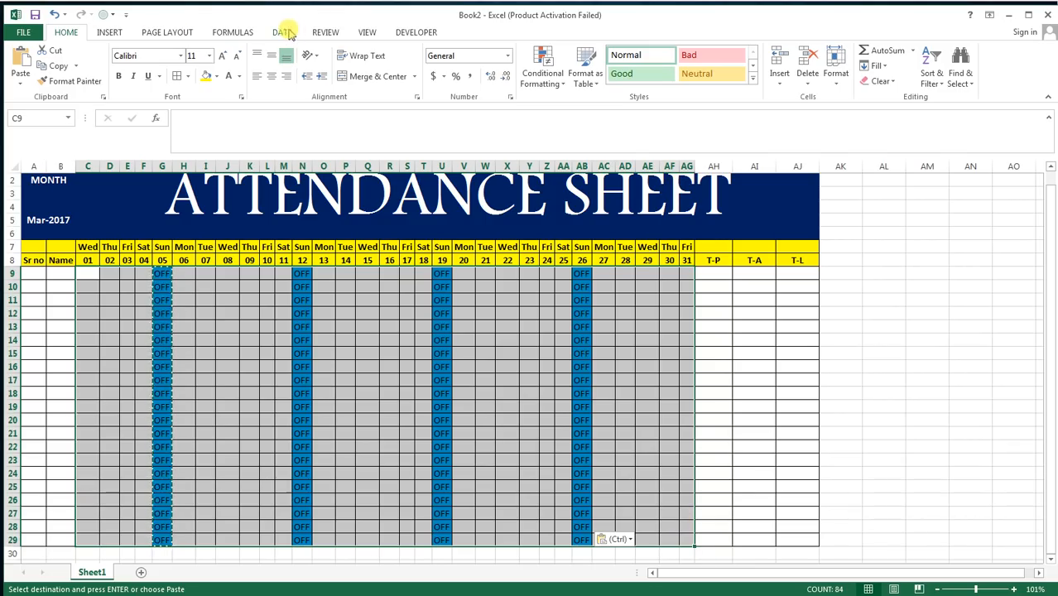
click(108, 32)
click(65, 33)
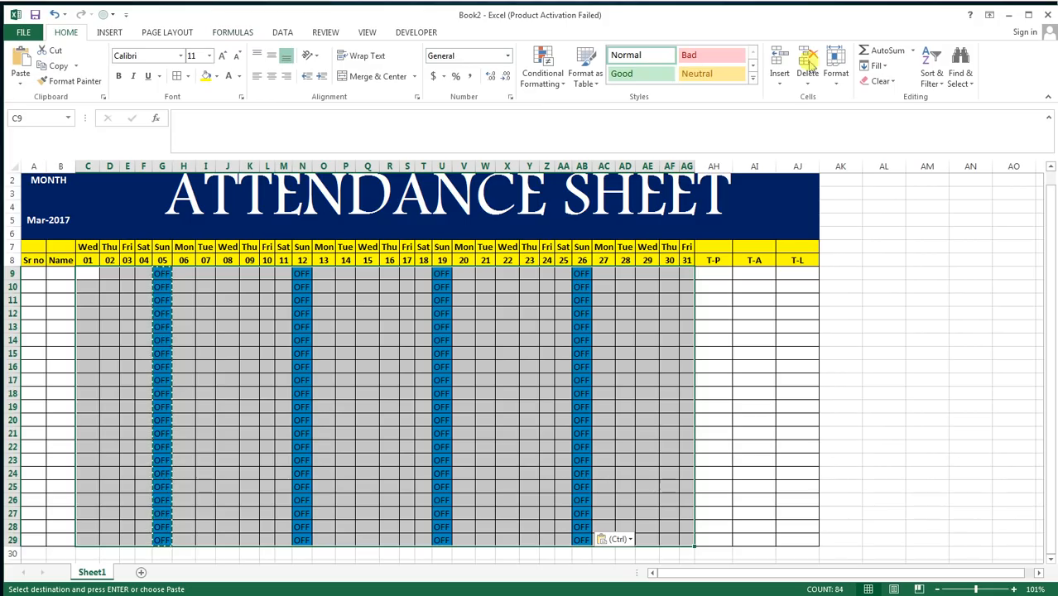
click(965, 83)
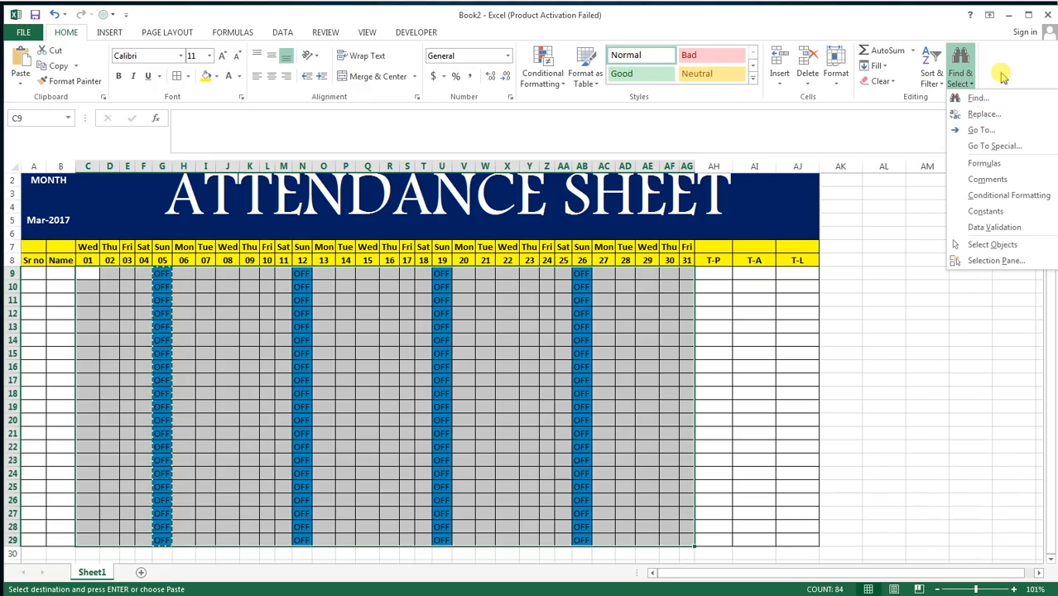
click(1003, 76)
key(ctrl)
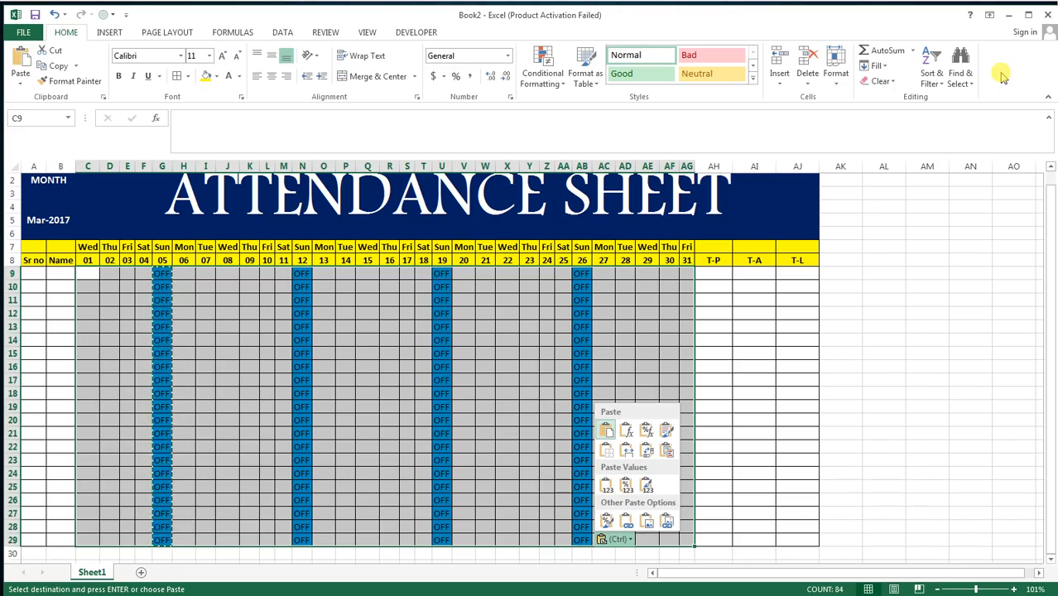
key(Escape)
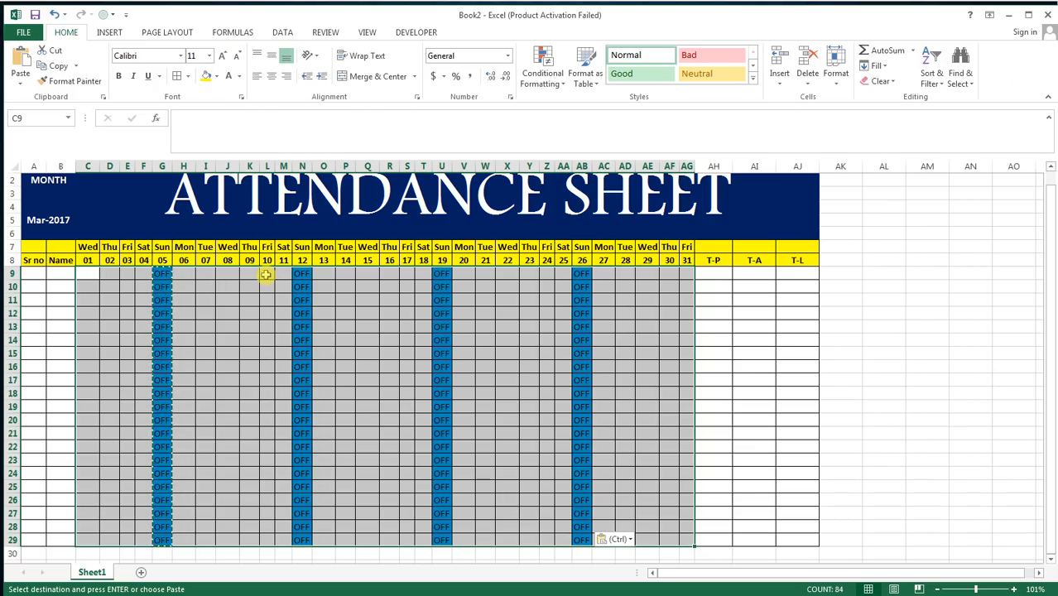
key(ctrl+f)
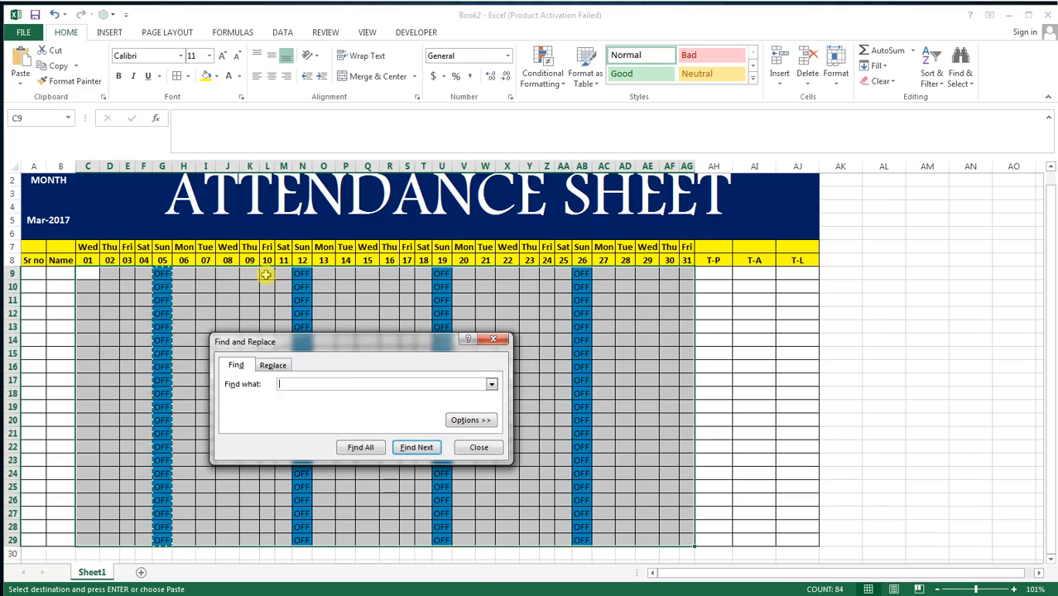
click(274, 365)
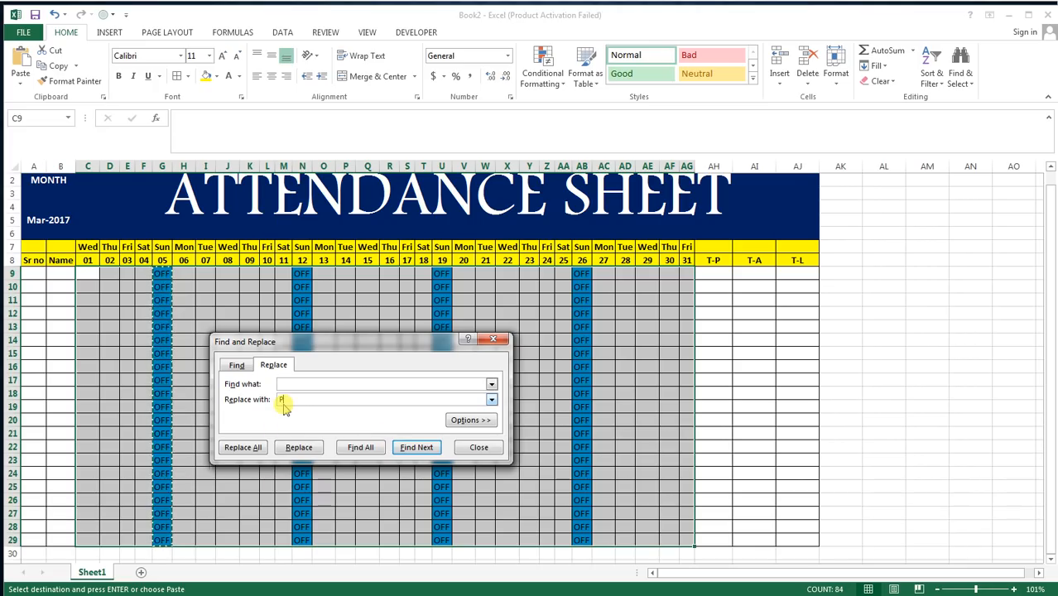
click(254, 448)
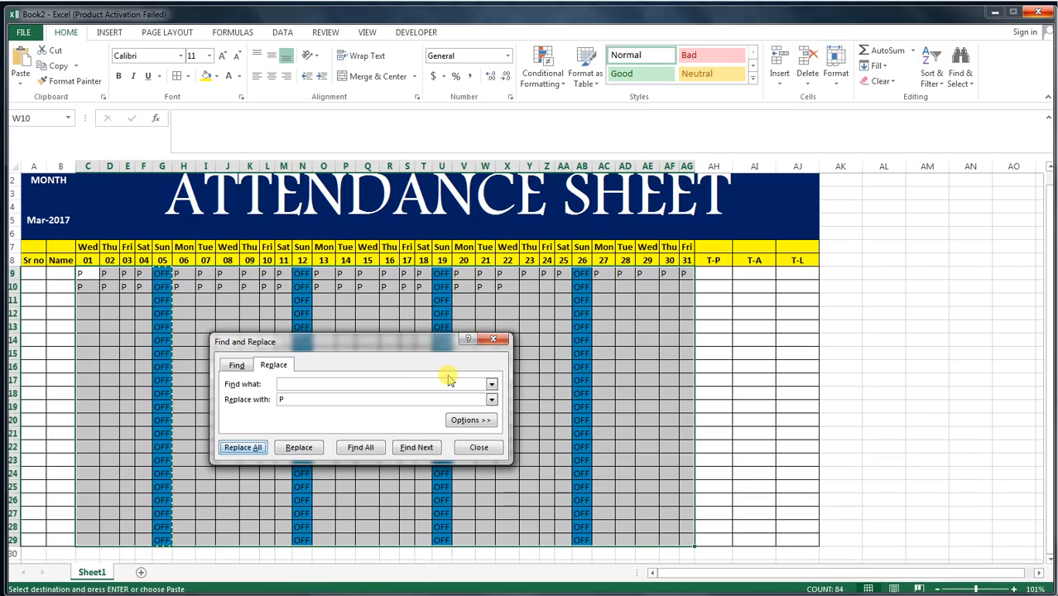
key(Return)
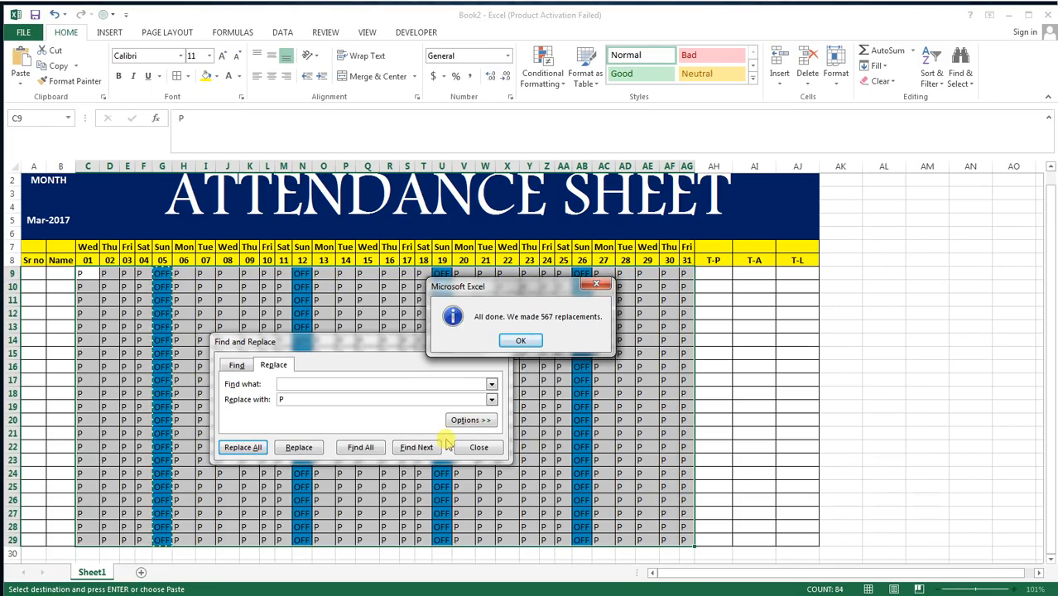
click(534, 345)
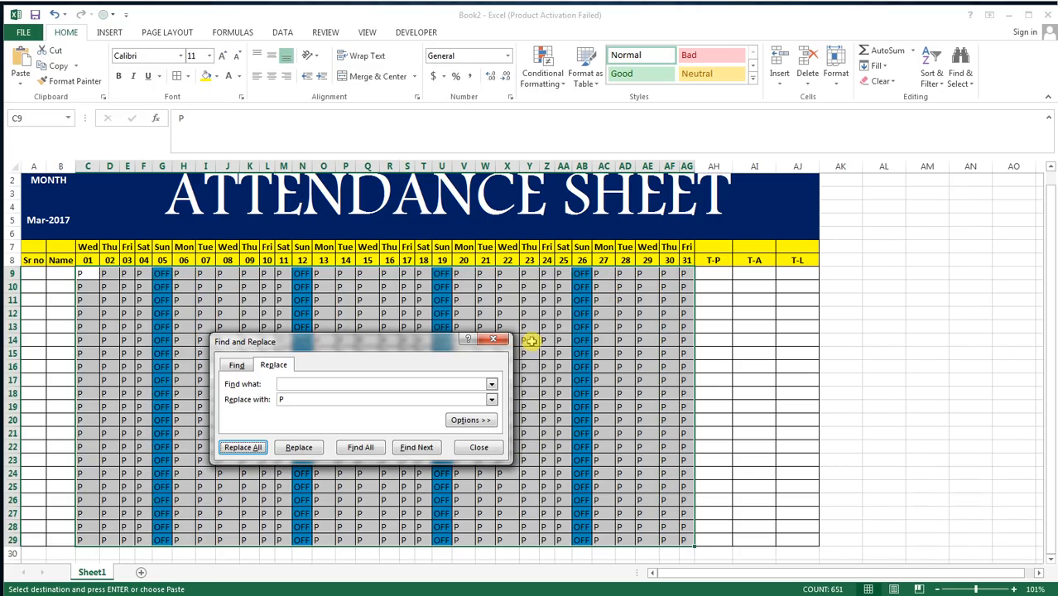
click(479, 447)
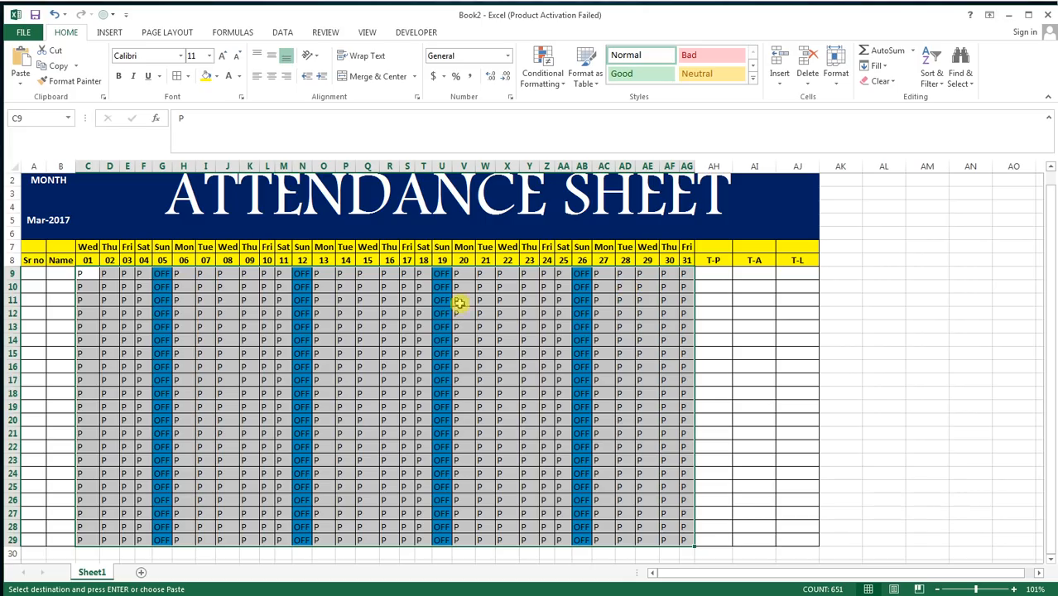
click(390, 313)
click(348, 323)
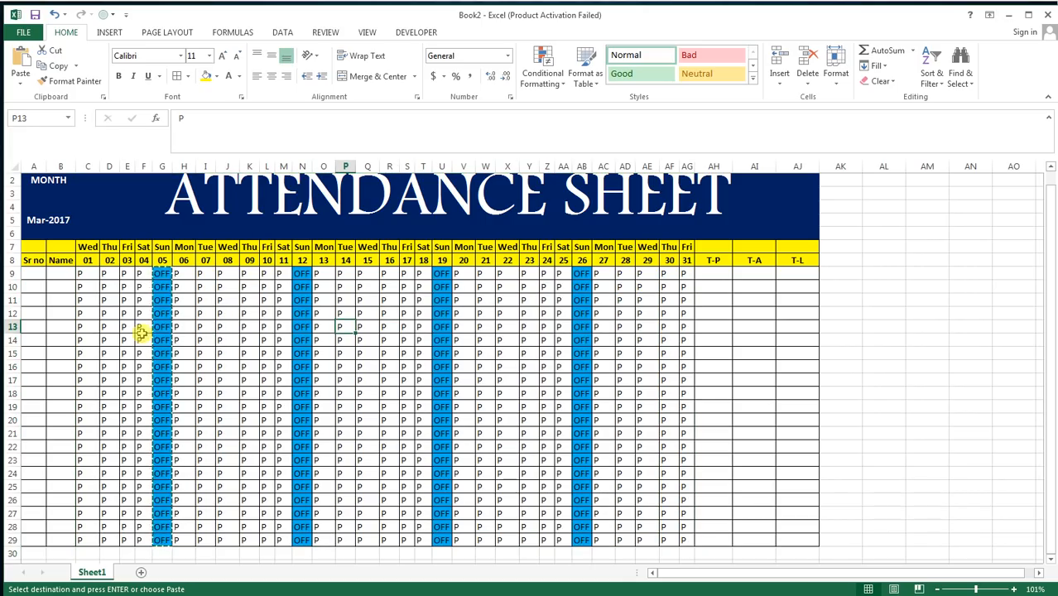
Step: Enter A in C9 for an absence and L in I14 for a leave
click(89, 274)
text(ATTENDANCE SHEET)
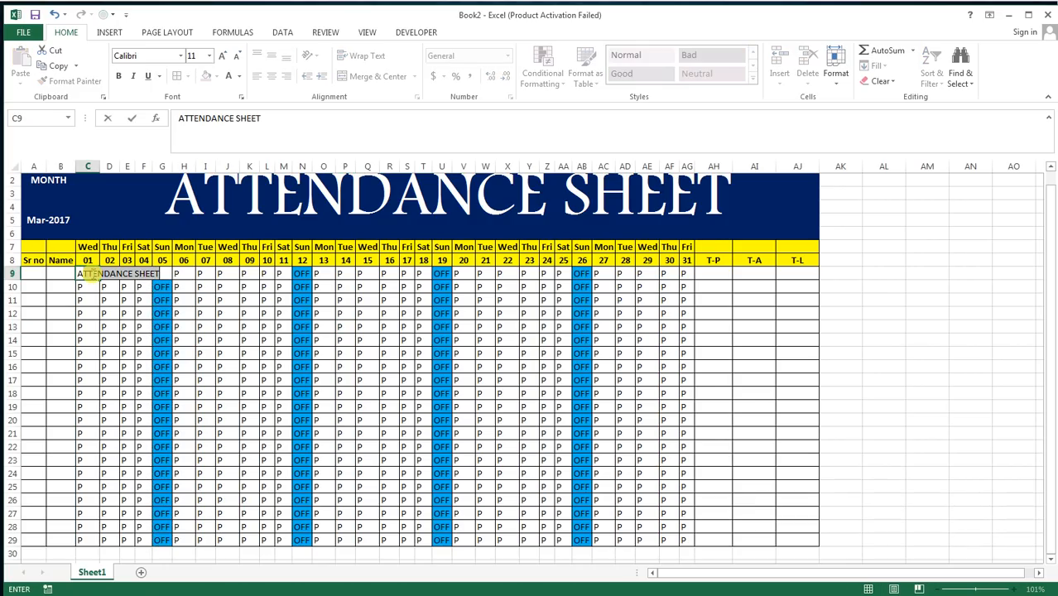
key(Return)
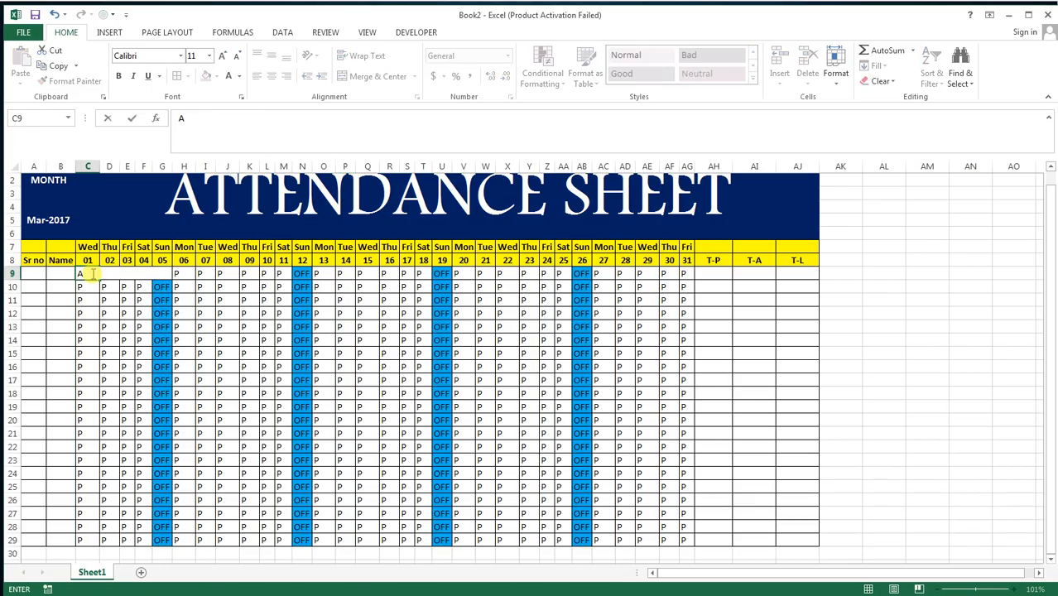
key(Right)
key(Right)
key(Right)
key(Down)
key(Right)
key(Right)
key(Right)
key(Down)
key(Down)
key(Down)
text(L)
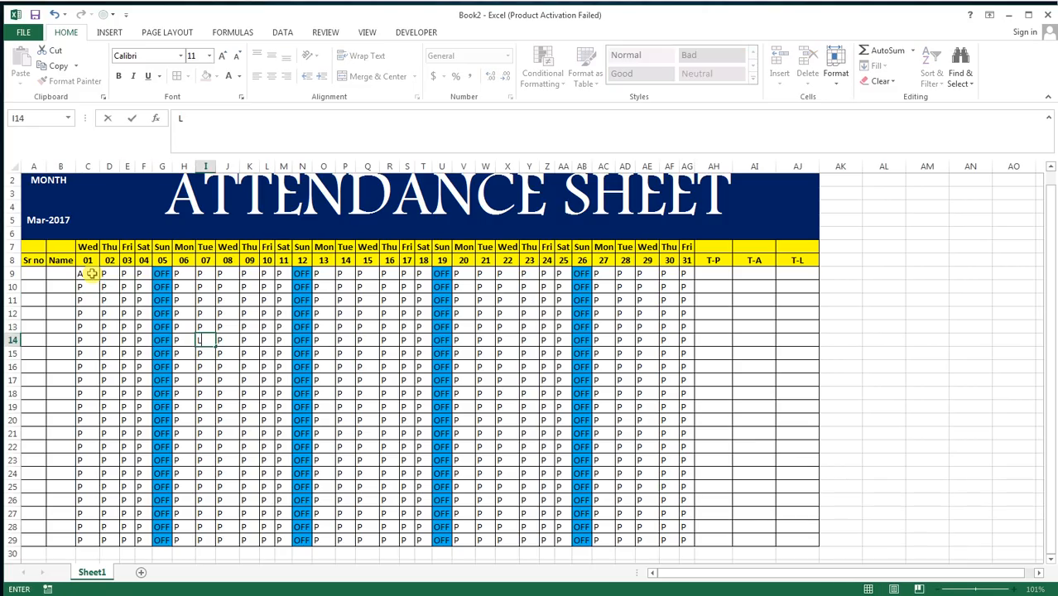
Step: Enter L in Q18, under the date 15
key(Right)
key(Right)
key(Right)
key(Right)
key(Right)
key(Right)
key(Right)
key(Down)
key(Down)
key(Down)
key(Down)
key(Right)
text(L)
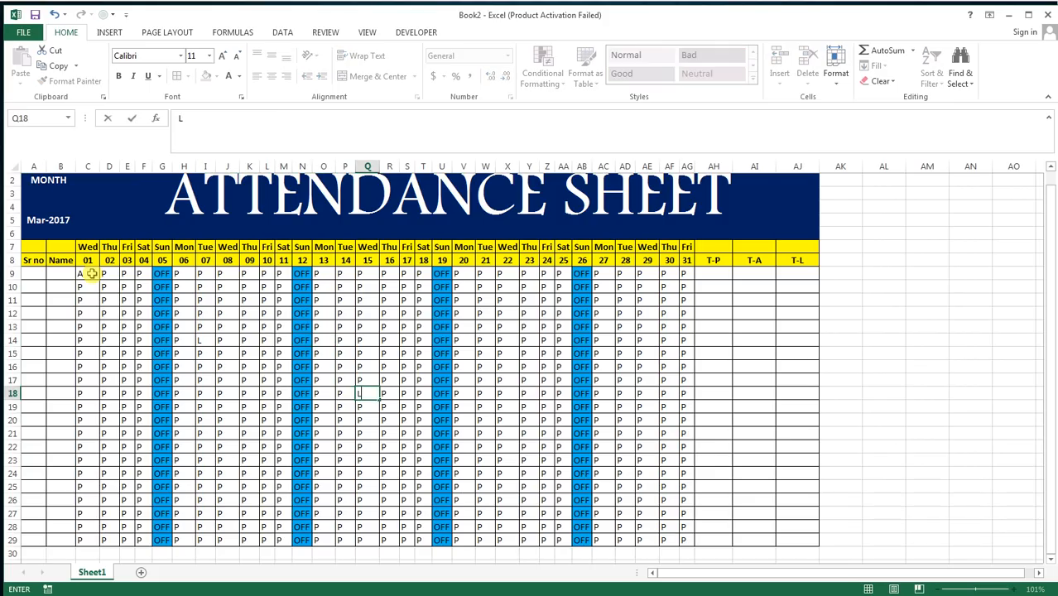
Step: Enter A in X9, under the date 22 in the first attendance row
key(Right)
key(Right)
key(Right)
key(Right)
key(Up)
key(Up)
key(Up)
key(Right)
key(Up)
key(Up)
key(Up)
key(Right)
key(Right)
key(Up)
key(Up)
key(Up)
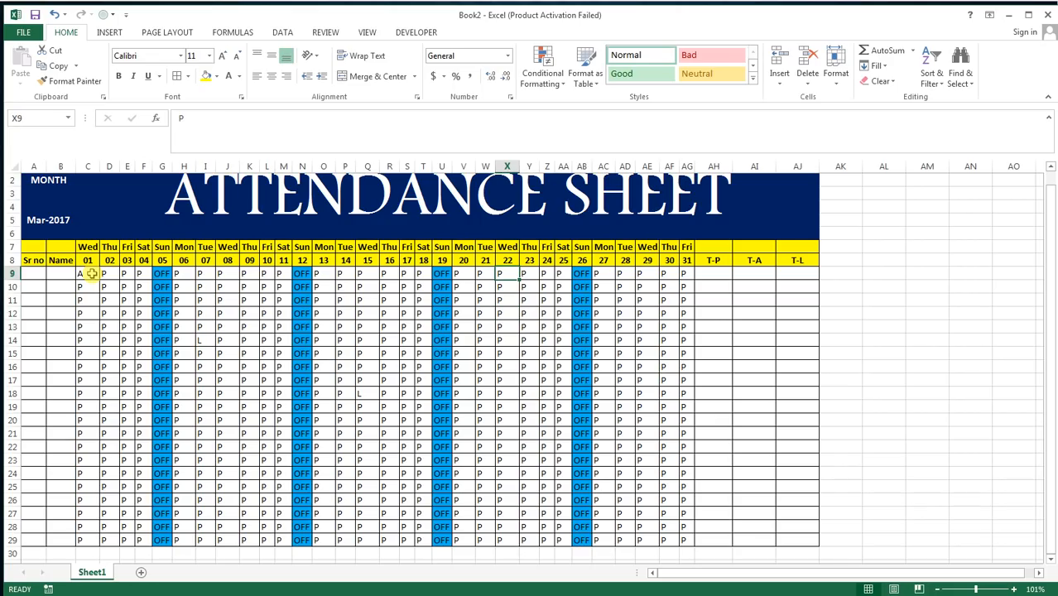
text(A)
key(Right)
key(Right)
key(Right)
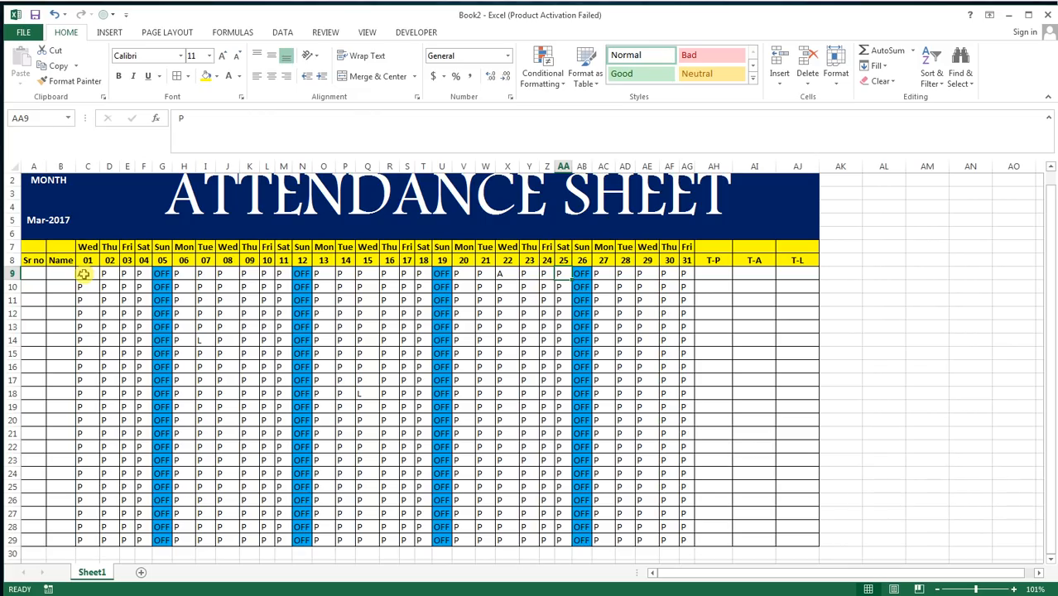
Step: Set up an Equal To conditional formatting rule for the value P on the attendance grid C9:AG29
mouse_move(83, 274)
mouse_down()
mouse_move(461, 433)
mouse_move(637, 494)
mouse_move(675, 544)
mouse_move(687, 540)
mouse_up()
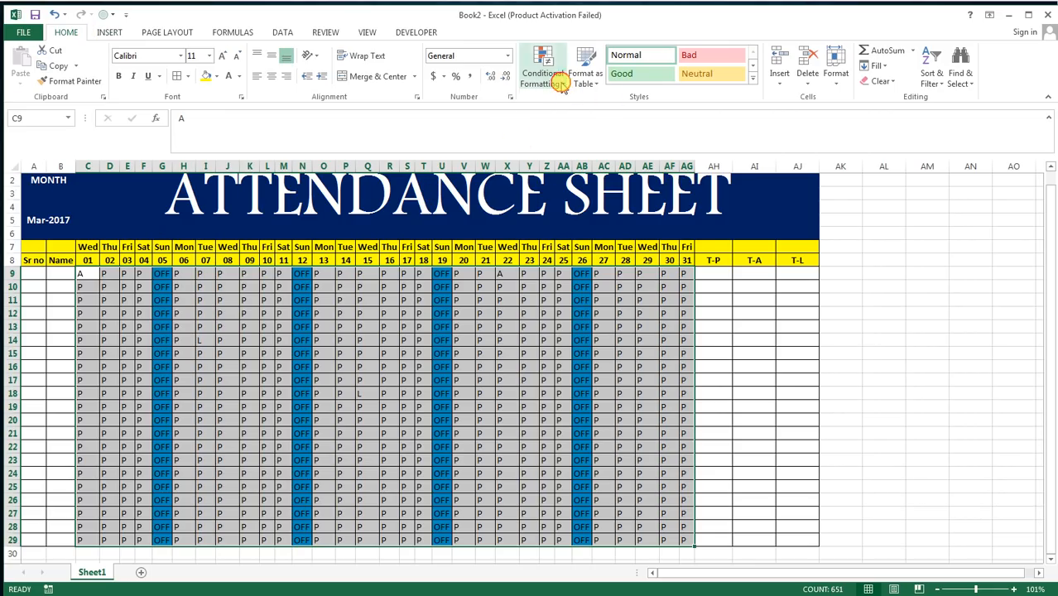
click(537, 76)
mouse_move(580, 114)
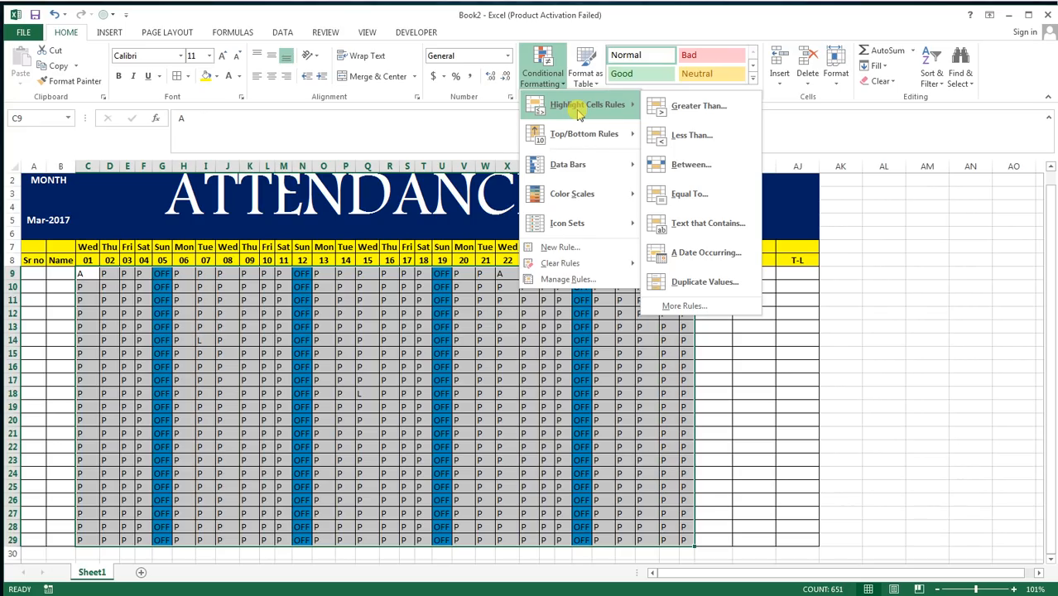
click(733, 191)
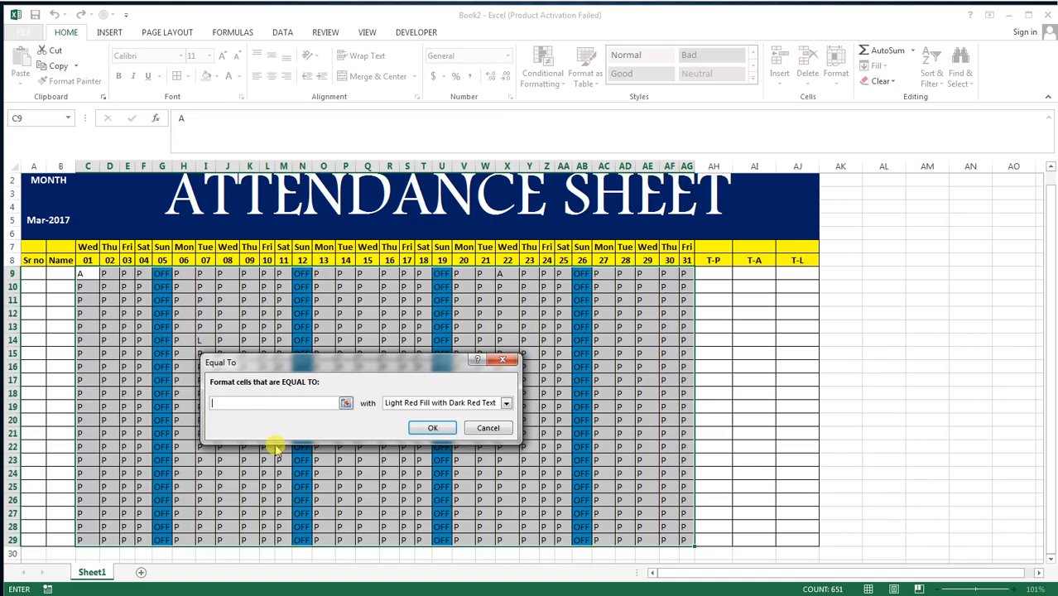
text(P)
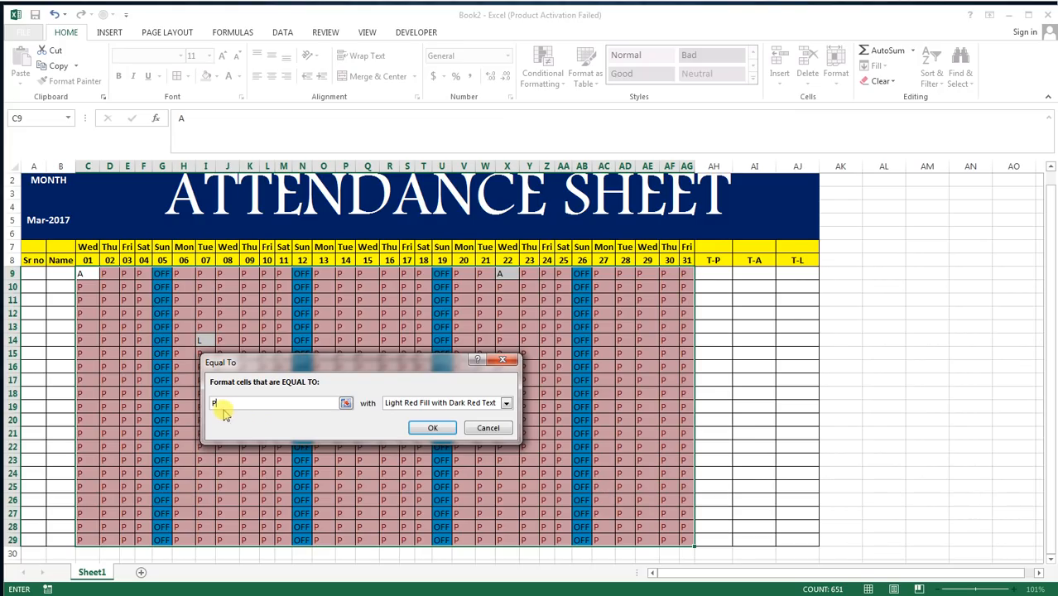
Step: Give the P rule a custom format with bold dark blue font and apply it to the grid
click(506, 404)
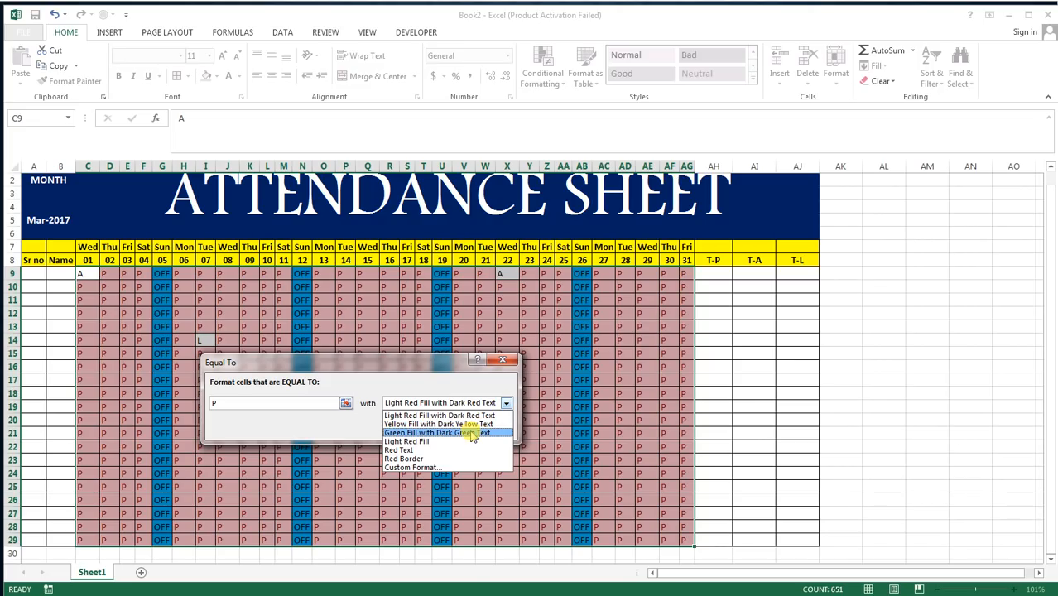
click(440, 469)
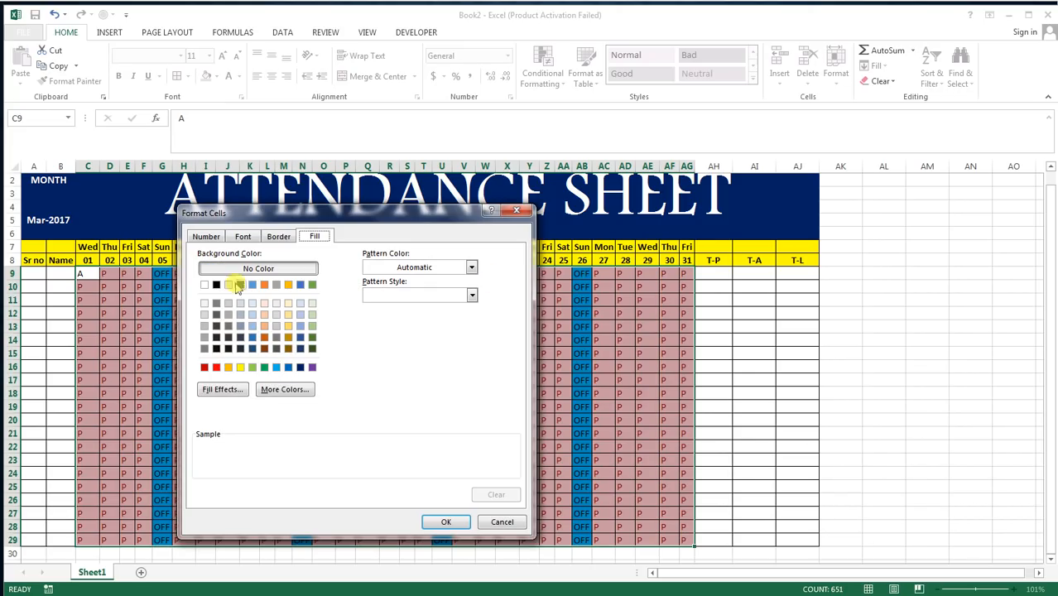
click(244, 240)
click(382, 296)
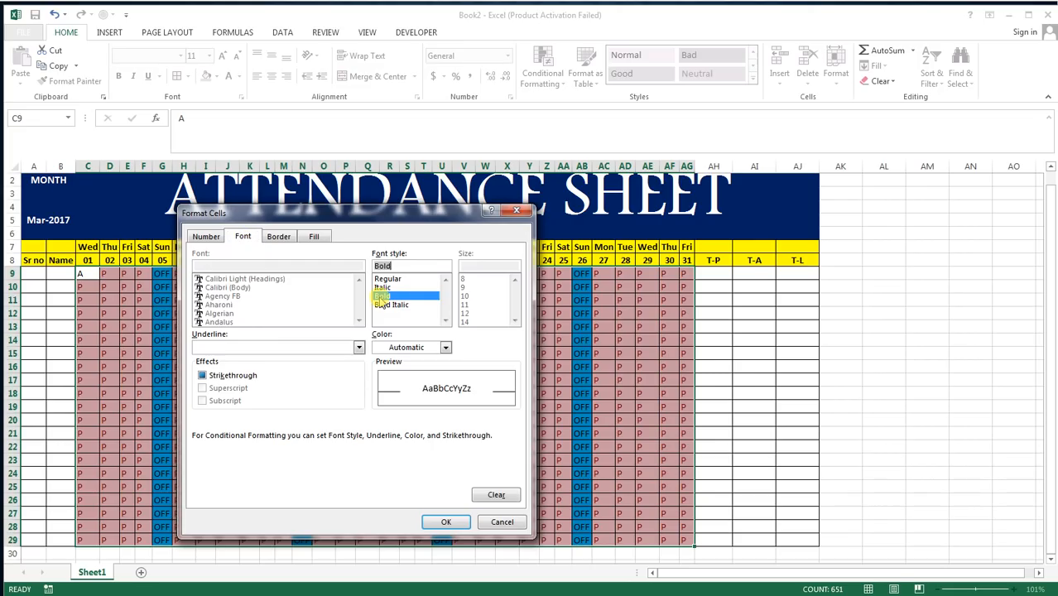
click(445, 347)
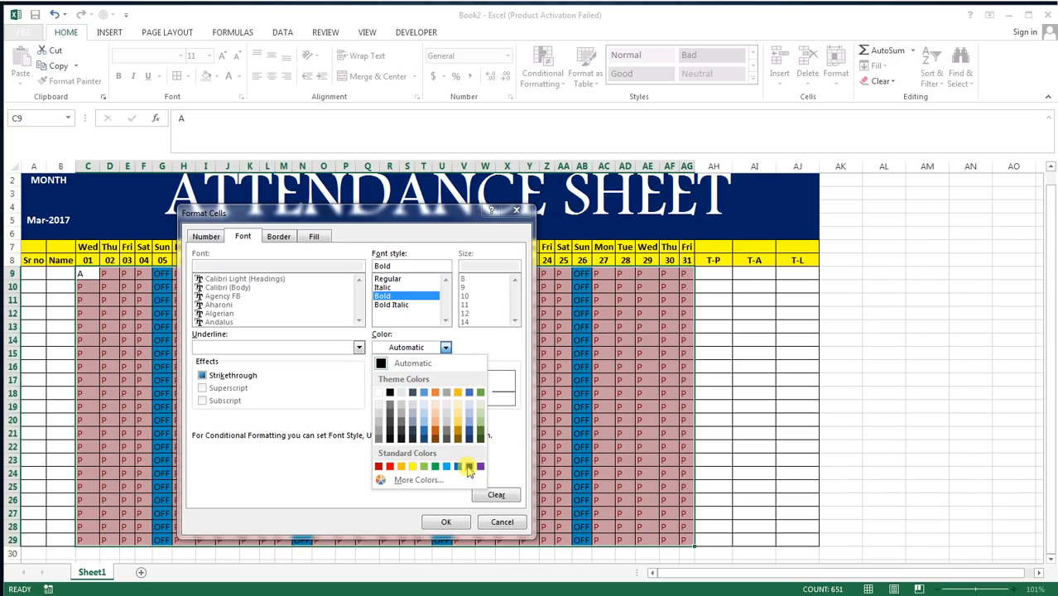
click(463, 468)
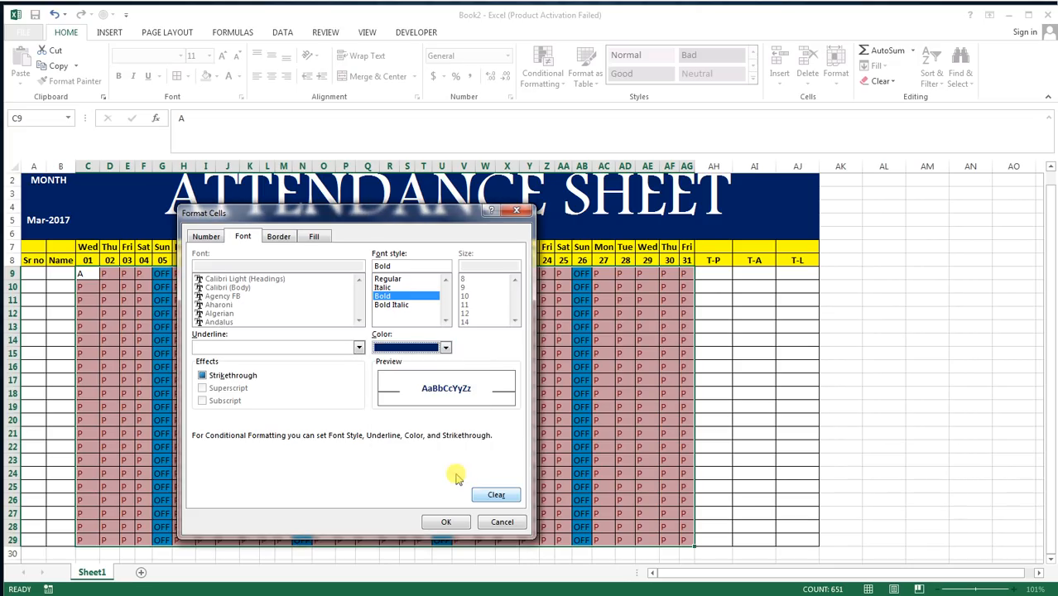
click(446, 522)
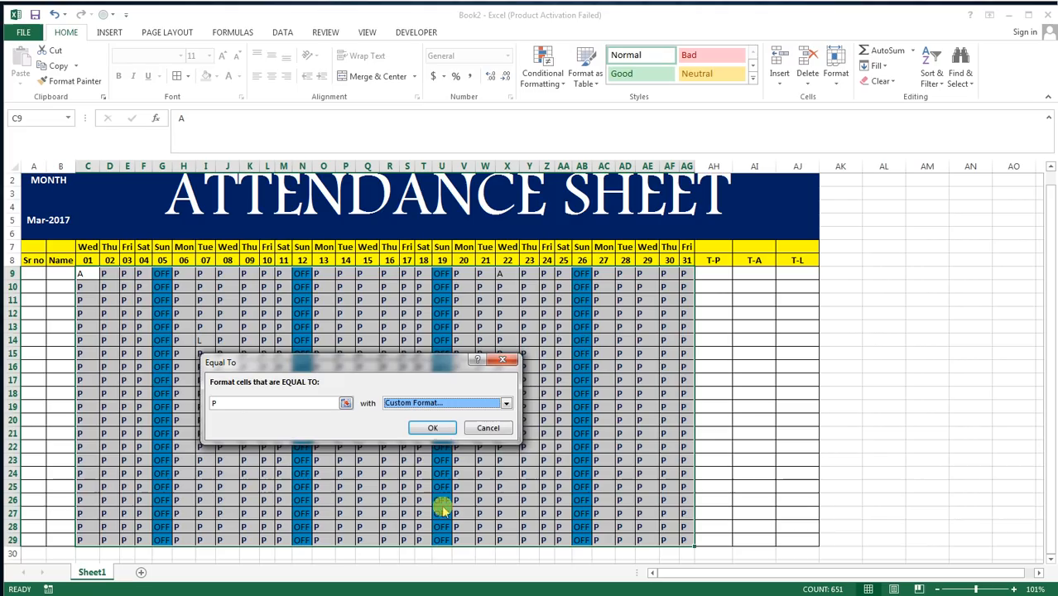
click(432, 427)
click(423, 420)
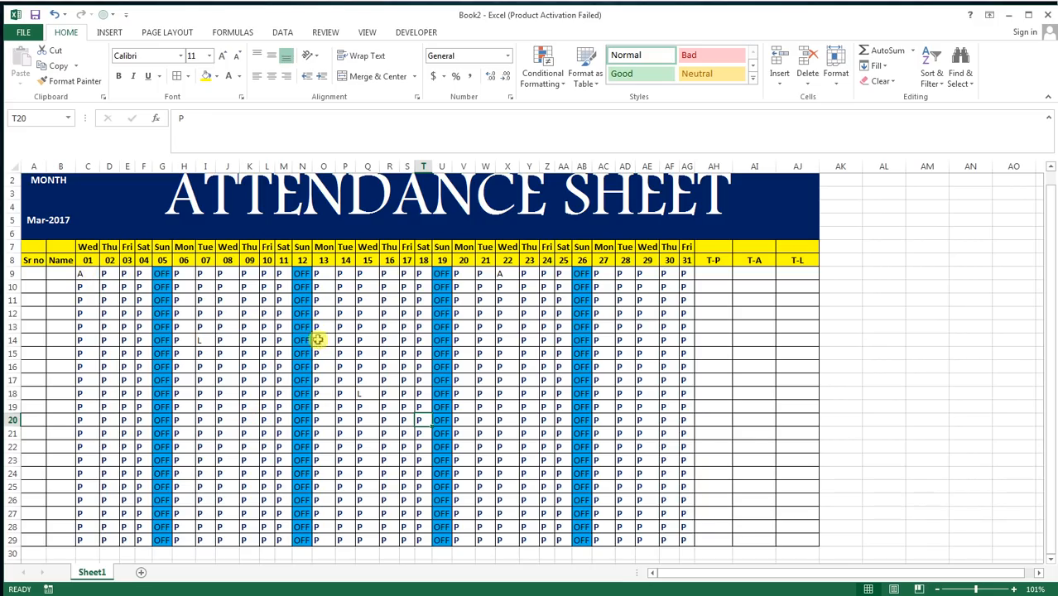
drag(88, 274, 688, 518)
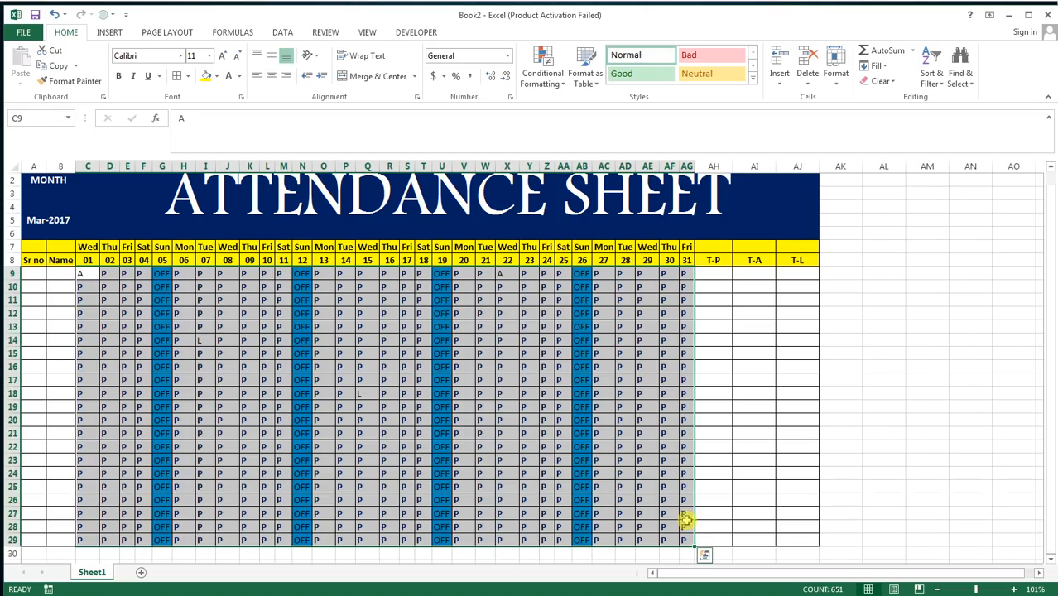
click(542, 73)
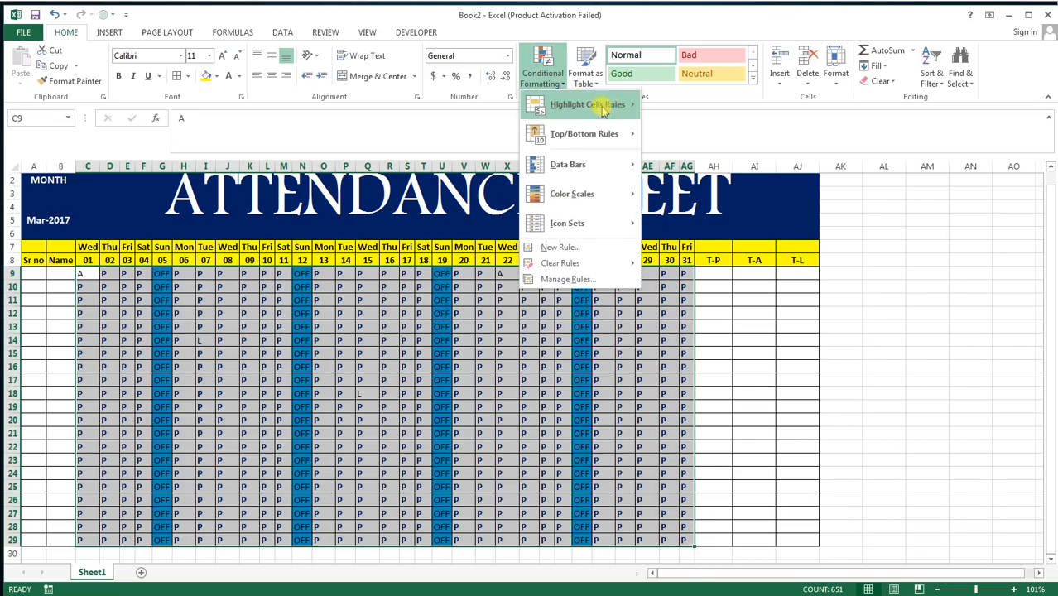
mouse_move(613, 105)
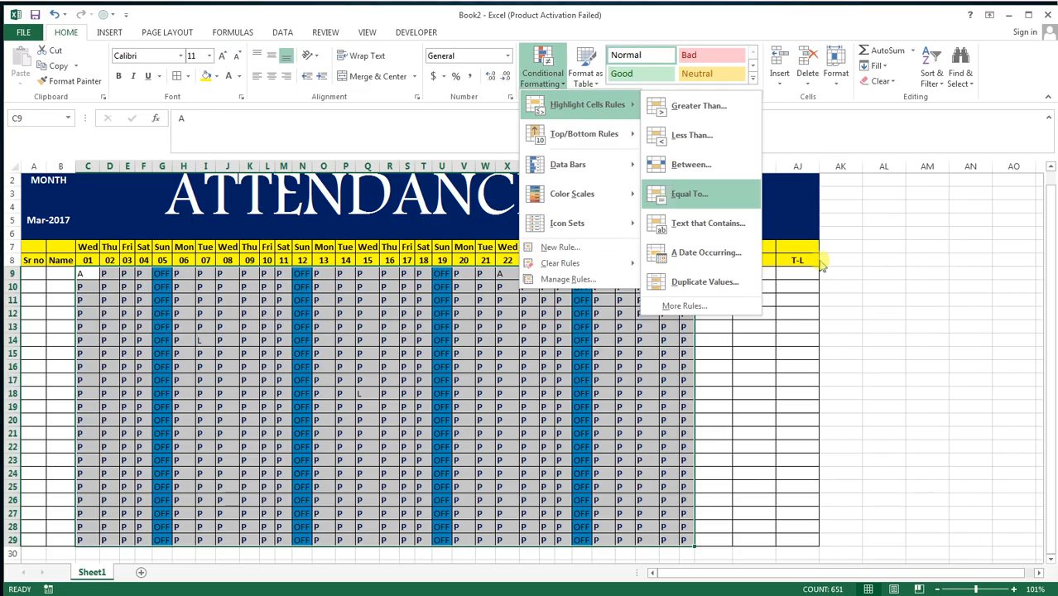
click(990, 347)
Step: Enter =COUNTIF(C9:AG9,"P") in the first T-P cell, AH9, and fill the formula down to AH29
click(723, 278)
click(751, 274)
click(799, 274)
click(723, 274)
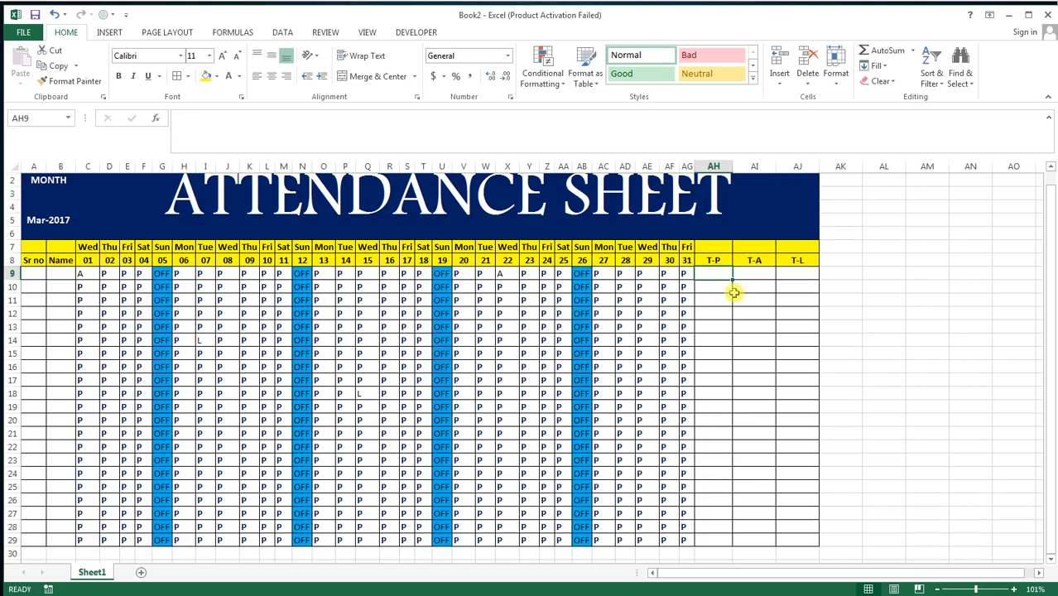
text(=CO)
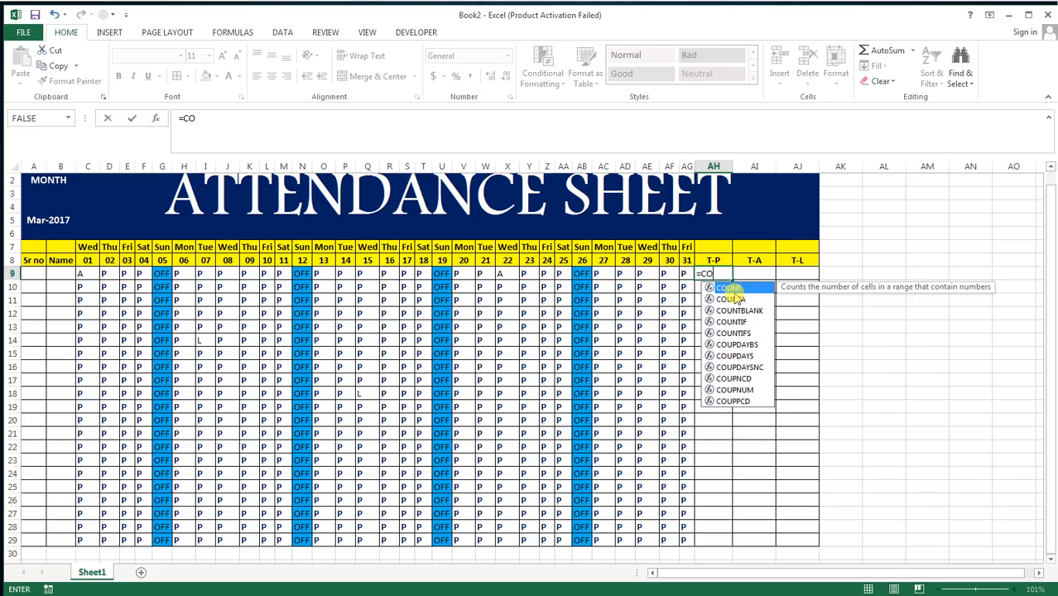
text(UNTIF()
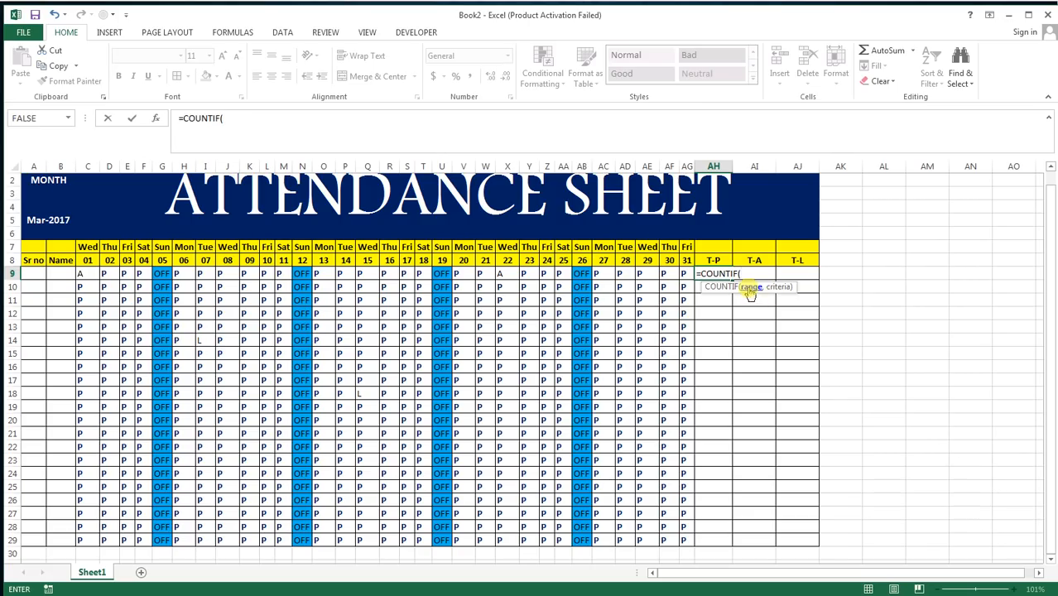
drag(683, 275, 86, 269)
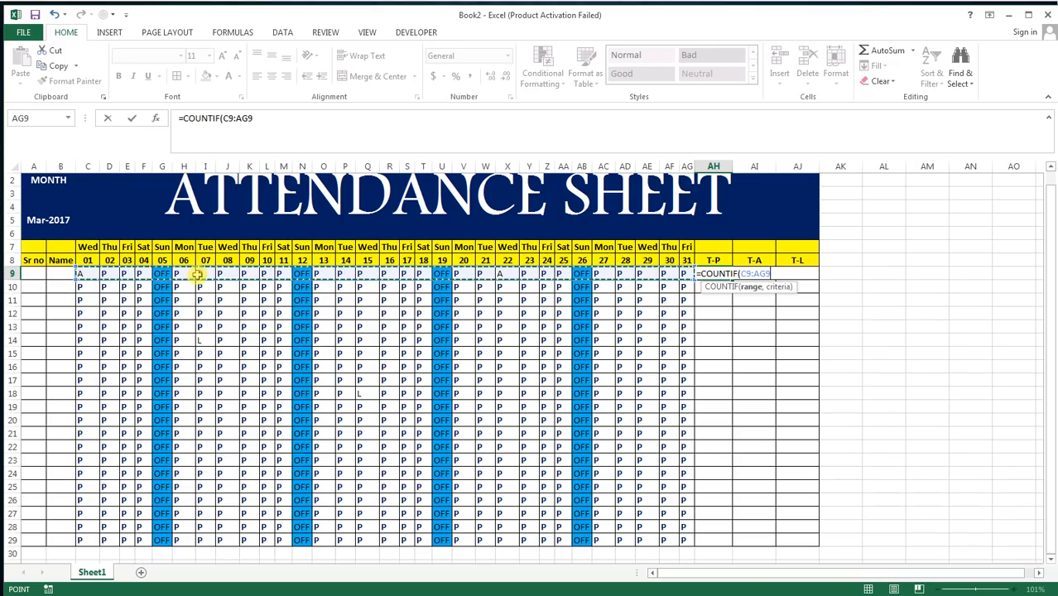
text(,)
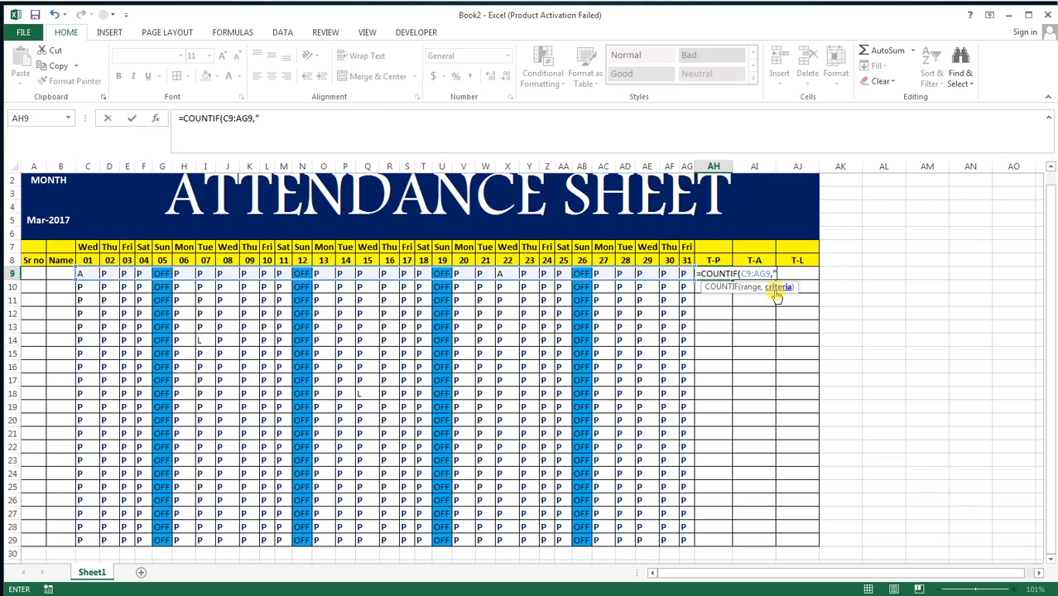
text(P")
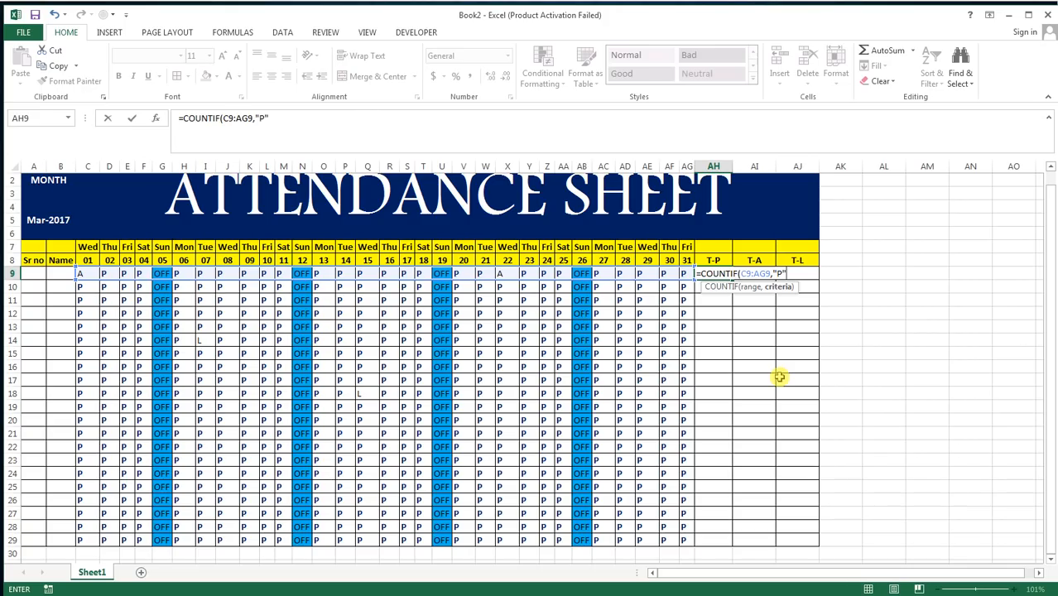
text())
key(Return)
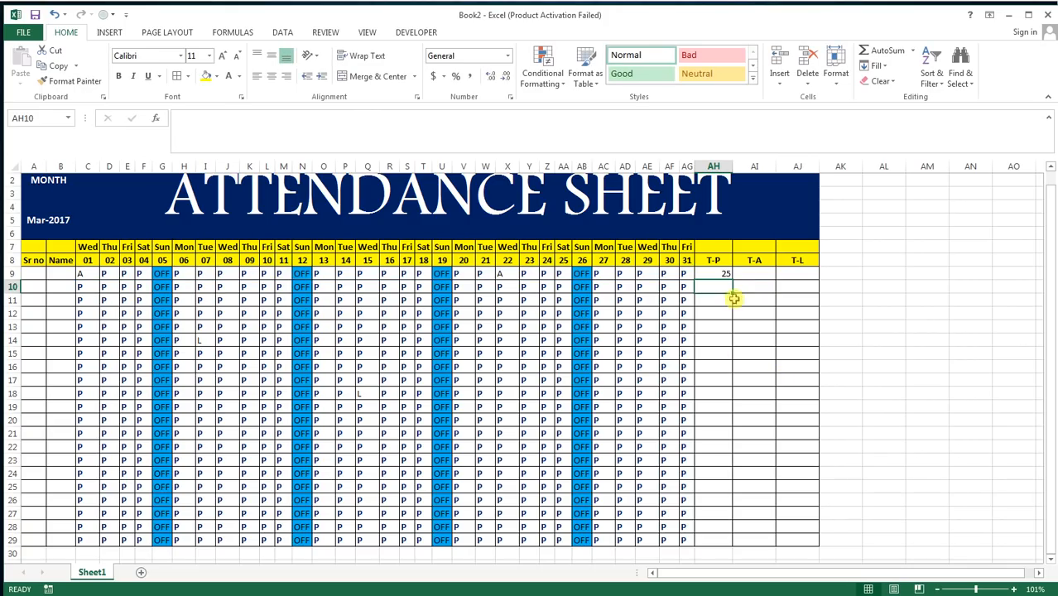
click(722, 274)
drag(732, 280, 731, 543)
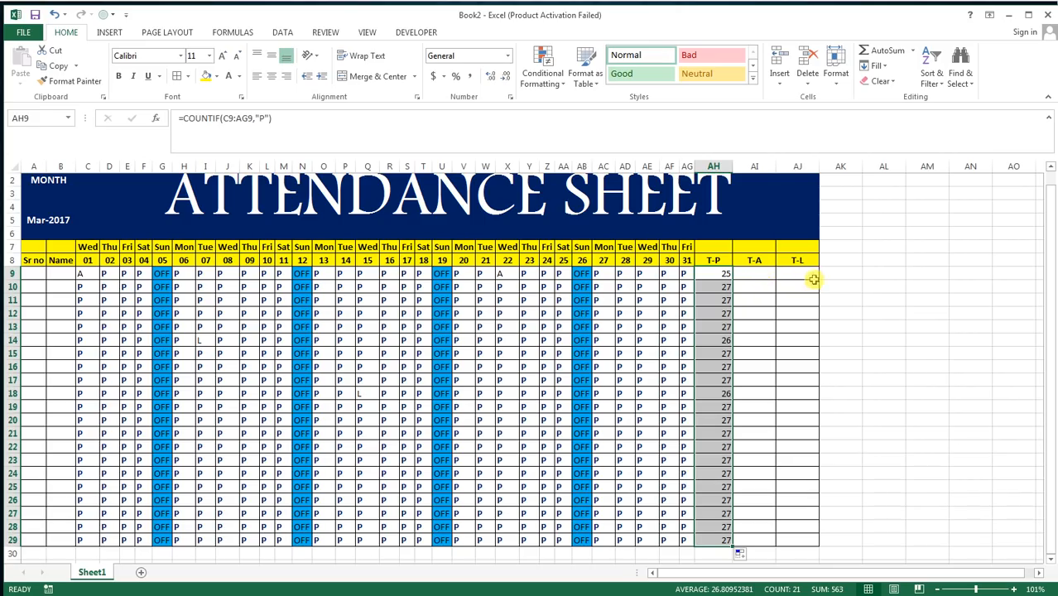
Step: Enter =COUNTIF(C9:AG9,"A") in the first T-A cell, AI9, and fill the formula down to AI29
click(768, 273)
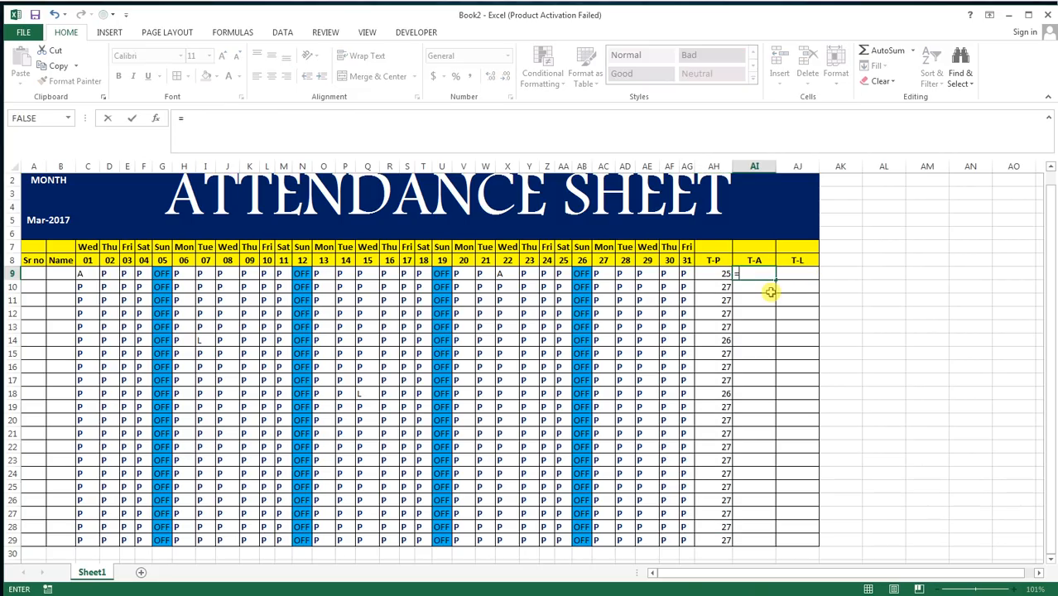
text(=COUNTIF()
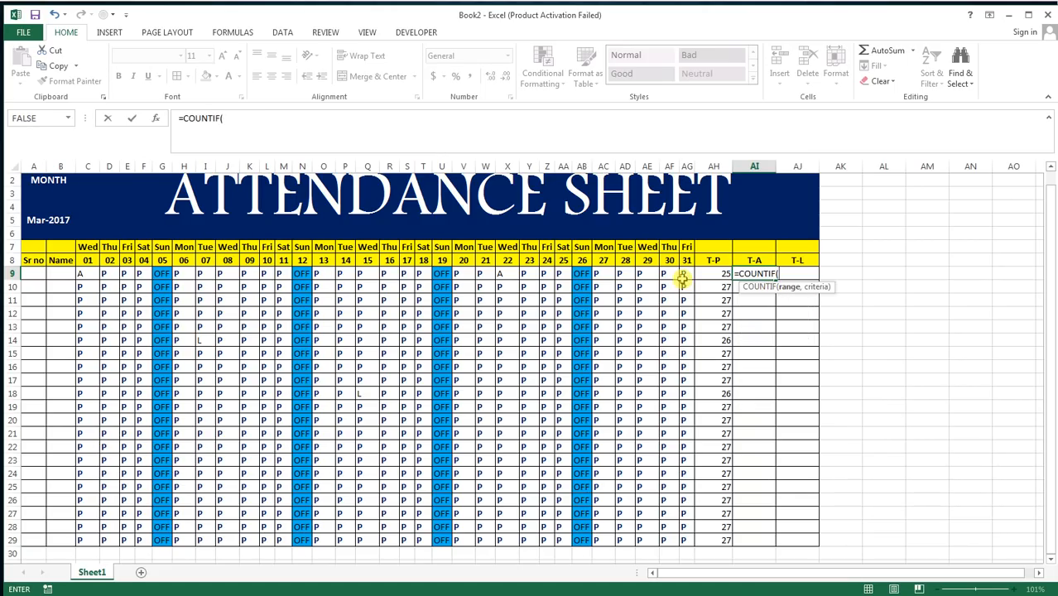
drag(686, 273, 86, 275)
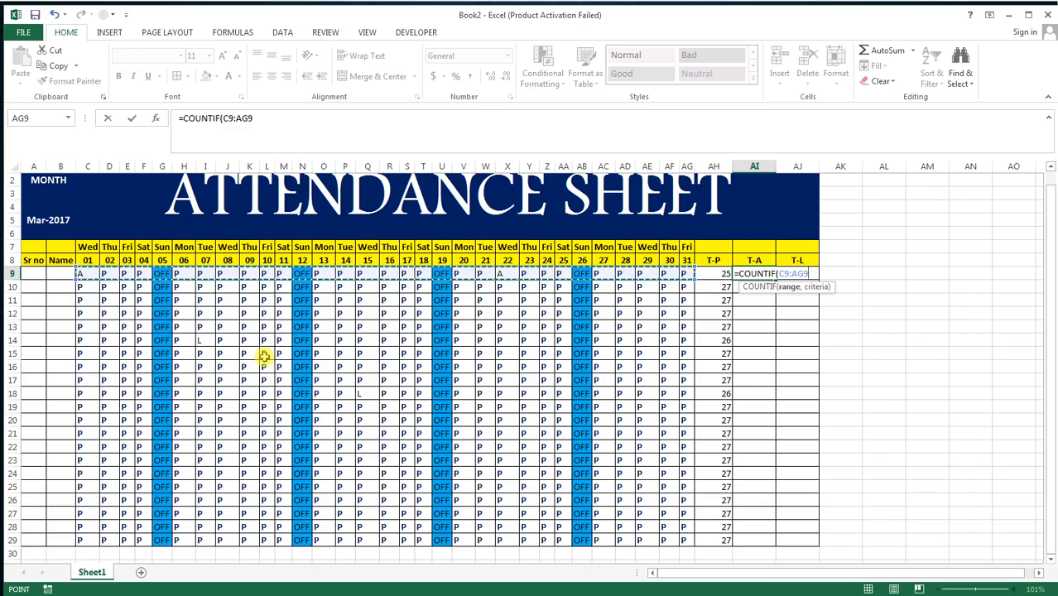
text(,)
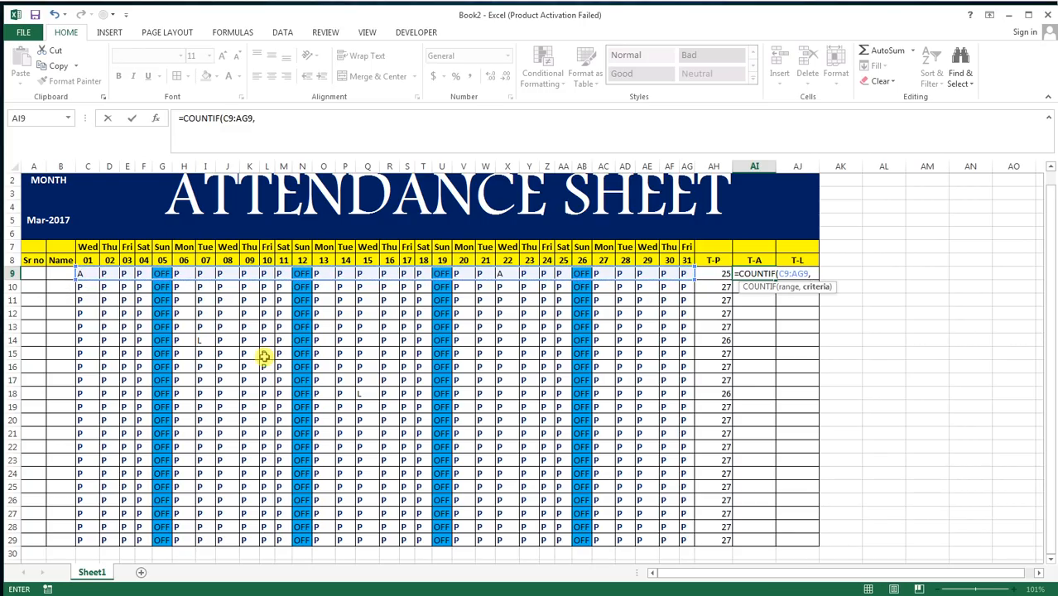
text("A"))
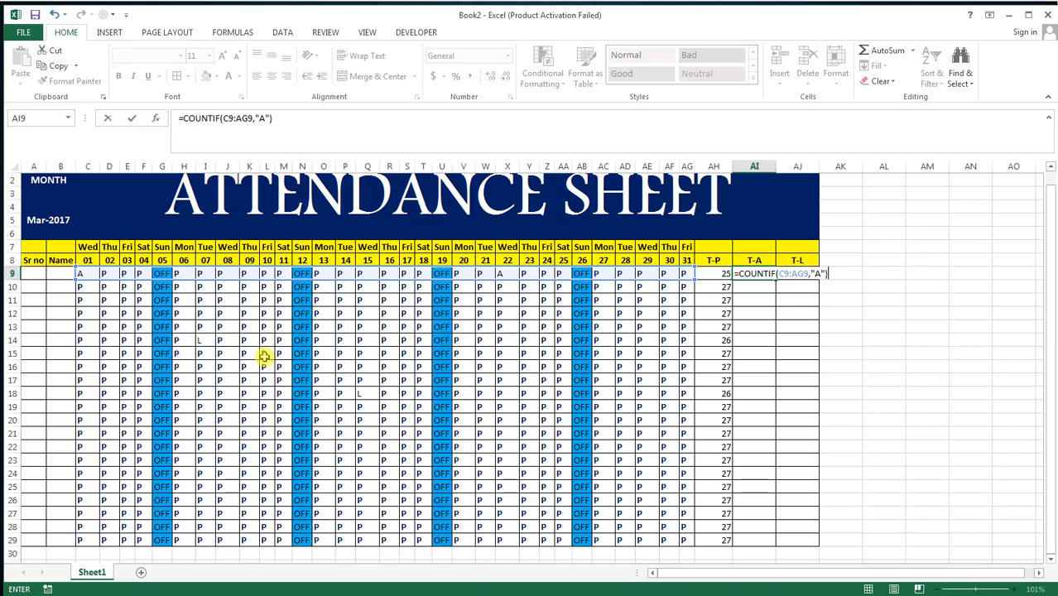
key(Return)
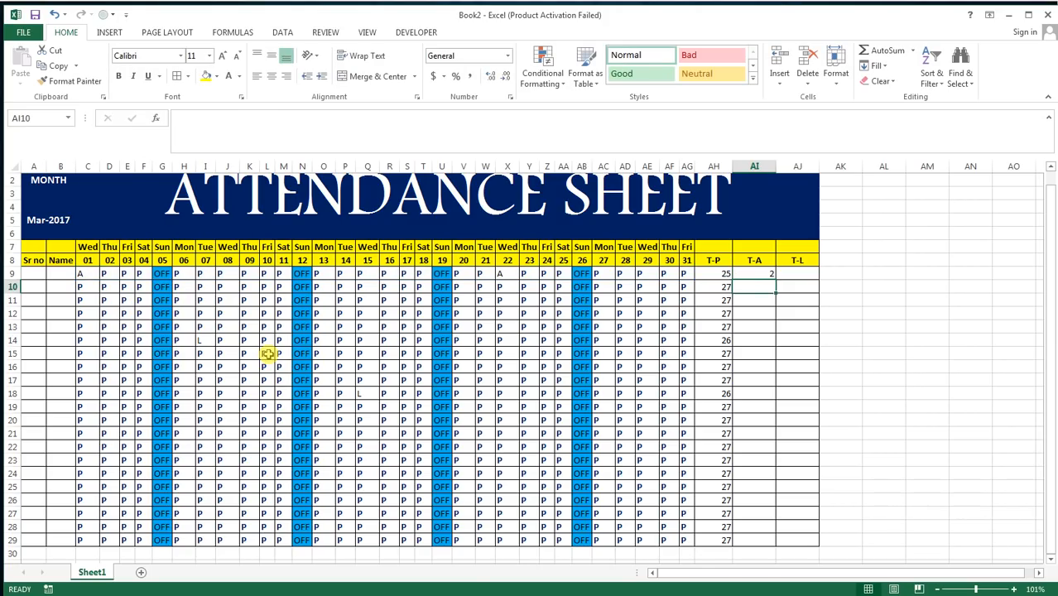
key(Up)
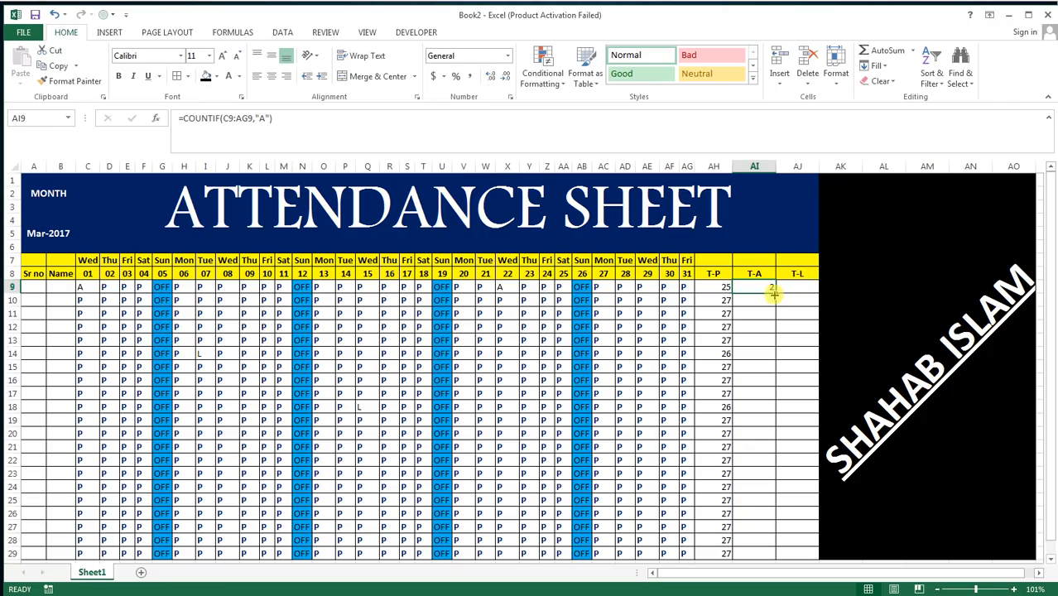
drag(776, 293, 780, 555)
Step: Enter =COUNTIF(C9:AG9,"L") in the first T-L cell, AJ9, and fill the formula down to AJ29
click(802, 287)
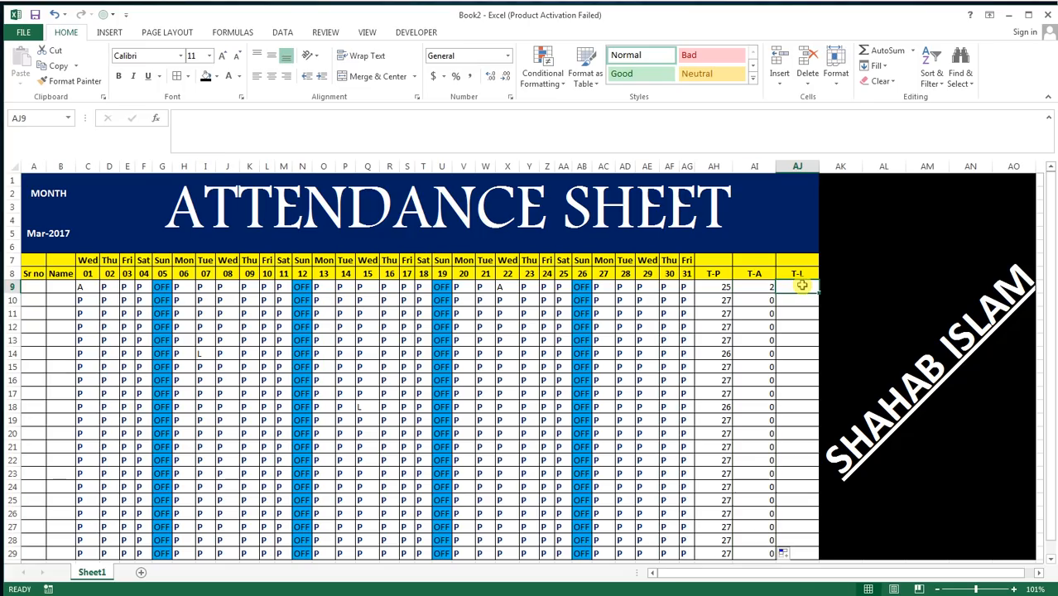
text(=)
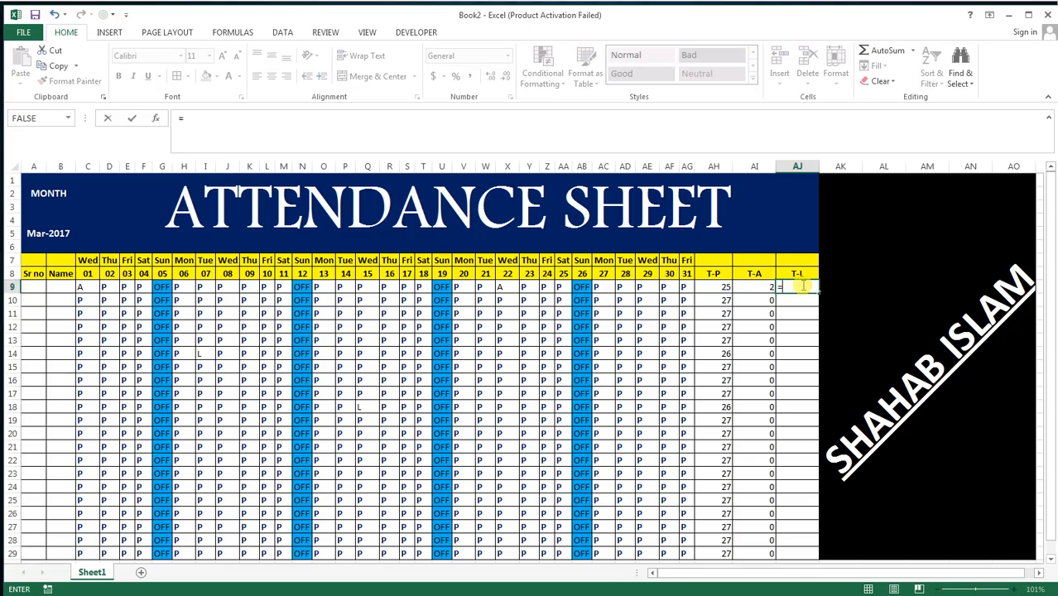
text(COUN)
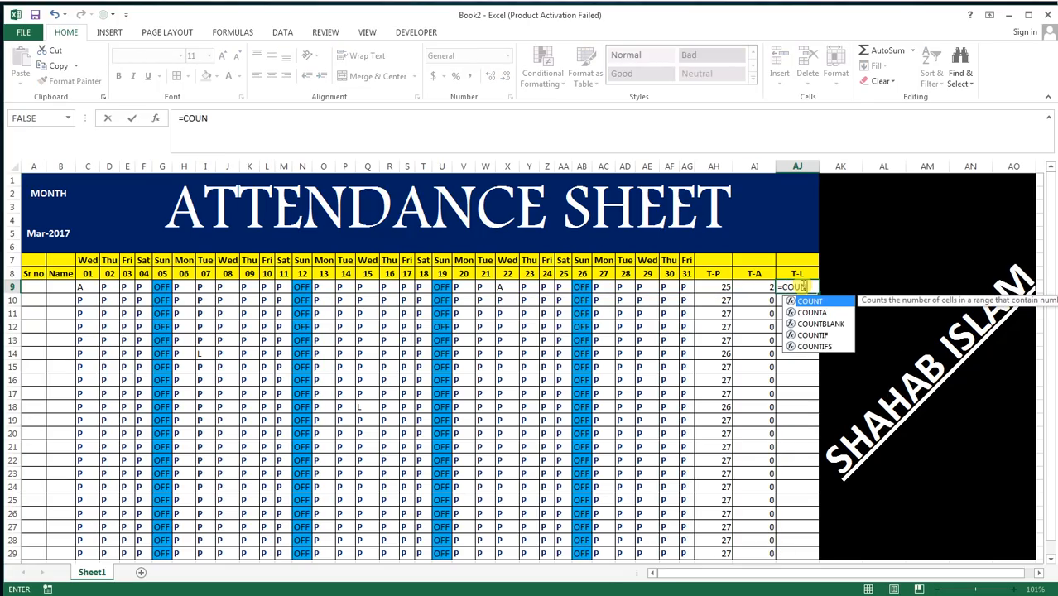
text(TIF)
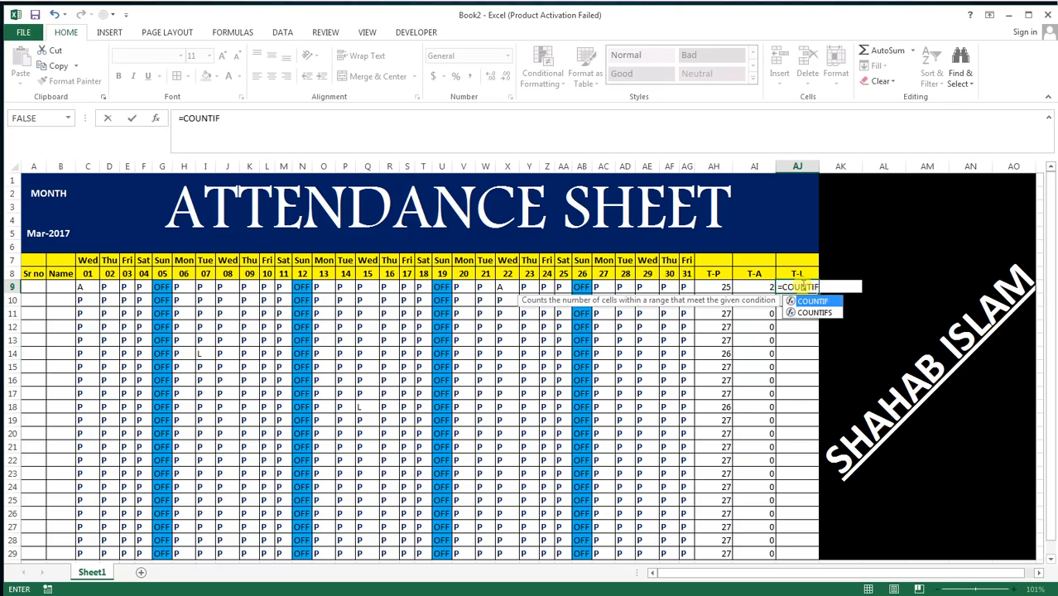
text(()
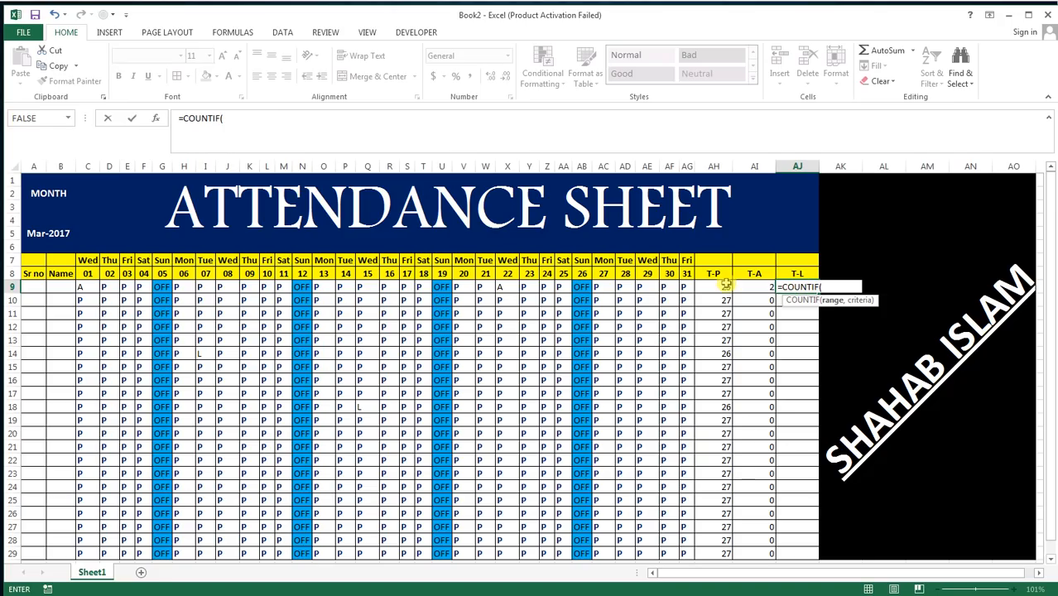
drag(686, 288, 163, 290)
click(165, 259)
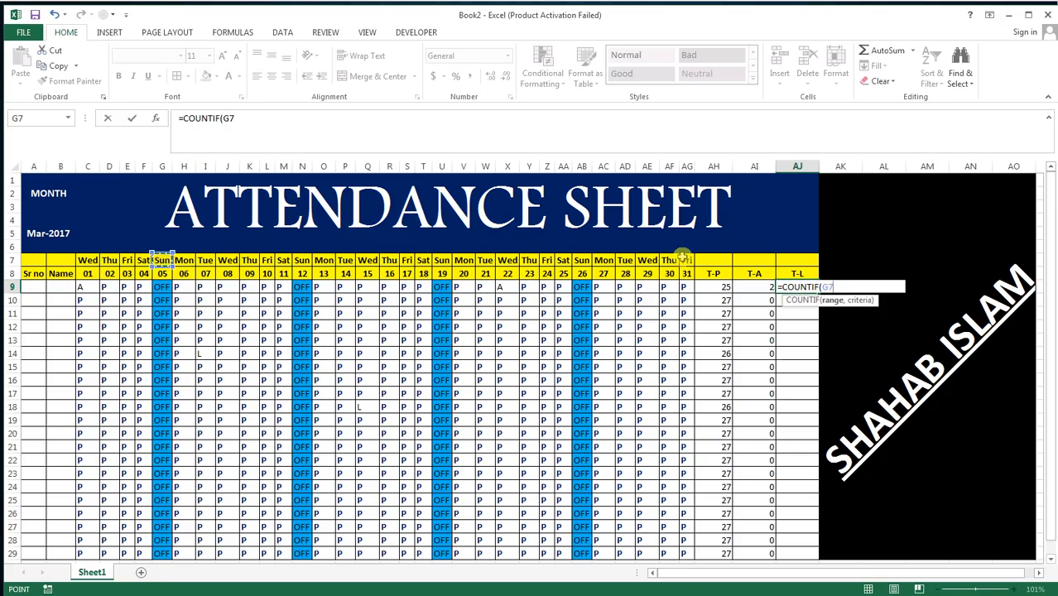
drag(687, 290, 82, 288)
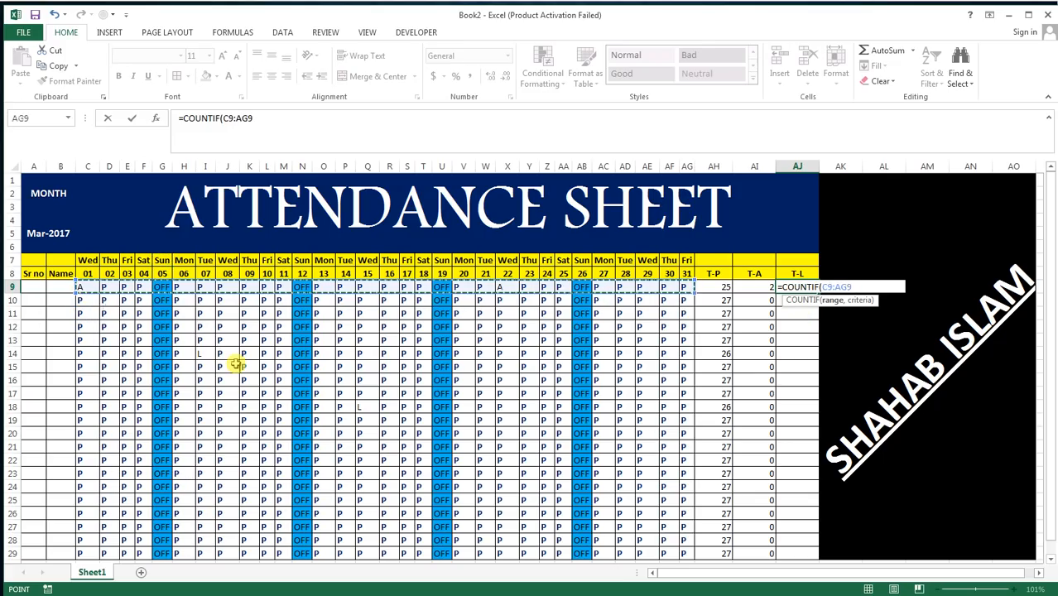
text(,)
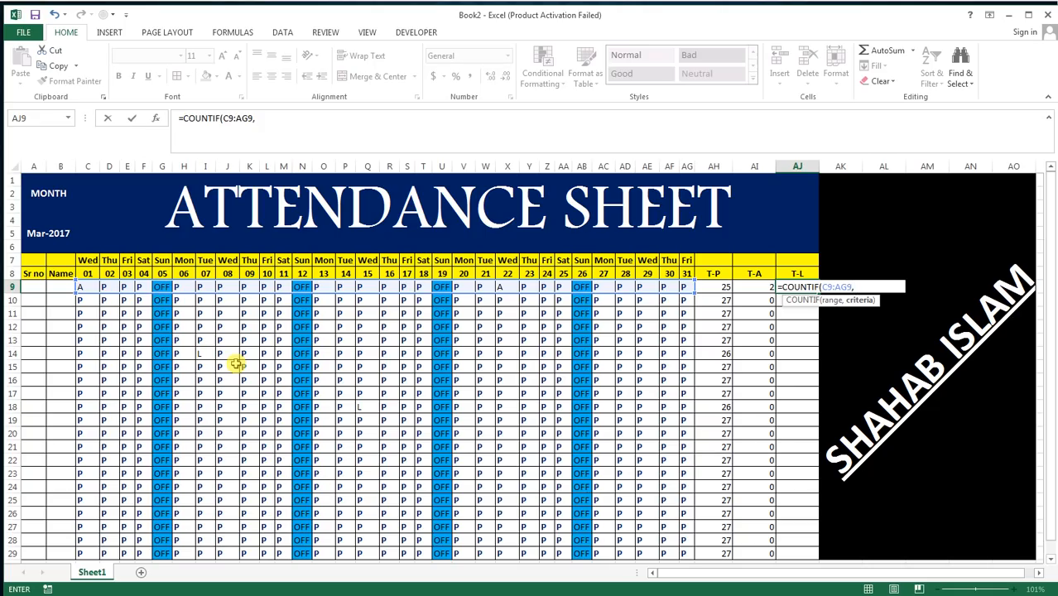
text("L"))
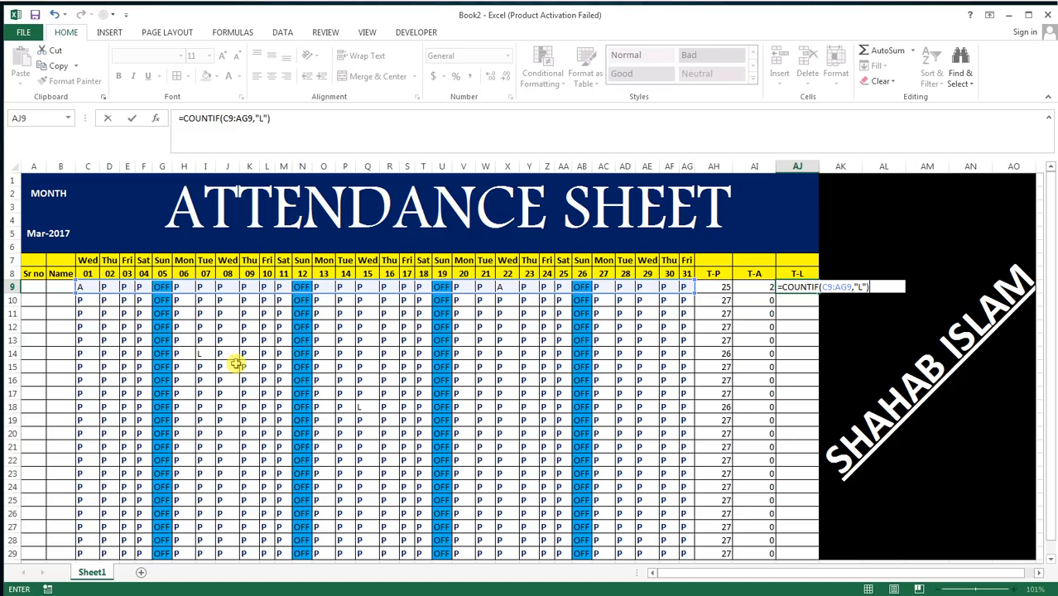
key(Return)
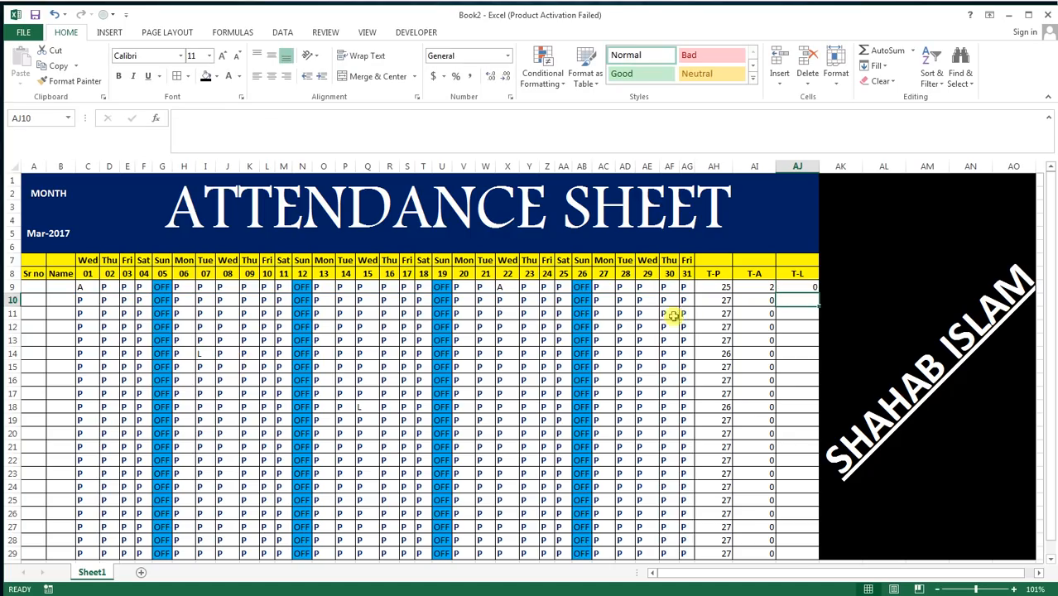
click(812, 288)
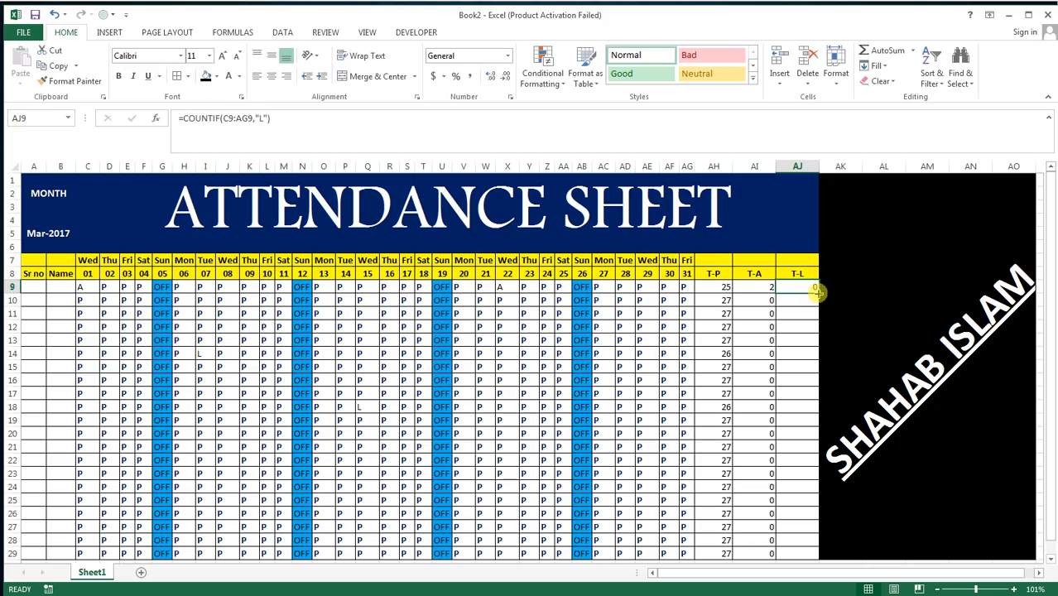
drag(816, 291, 795, 558)
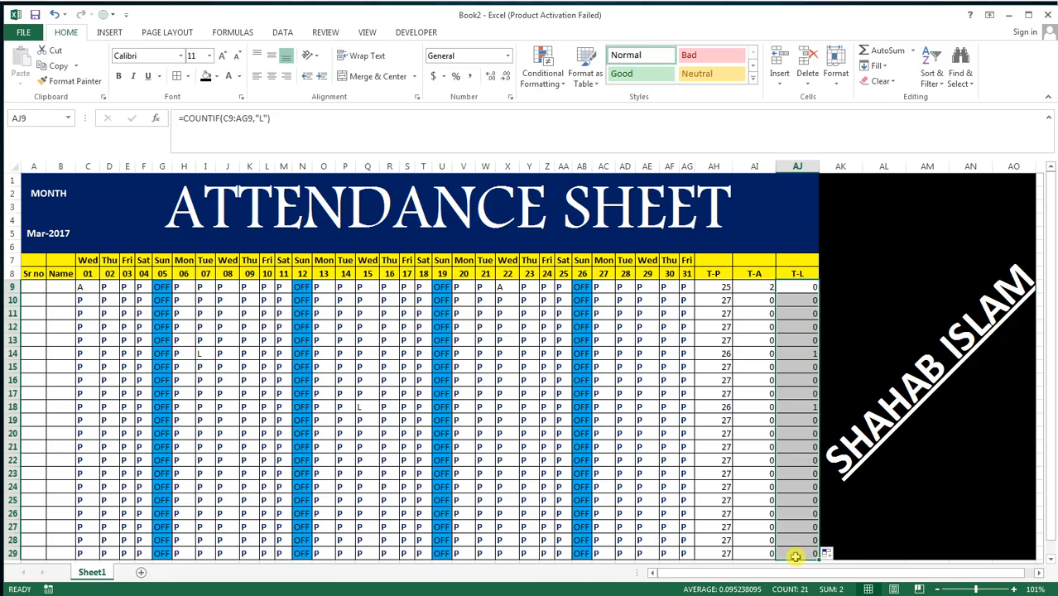
Step: Centre the totals in AH9:AJ29 horizontally and vertically, and open the Quick Analysis options for that range
drag(714, 287, 798, 553)
key(ctrl+q)
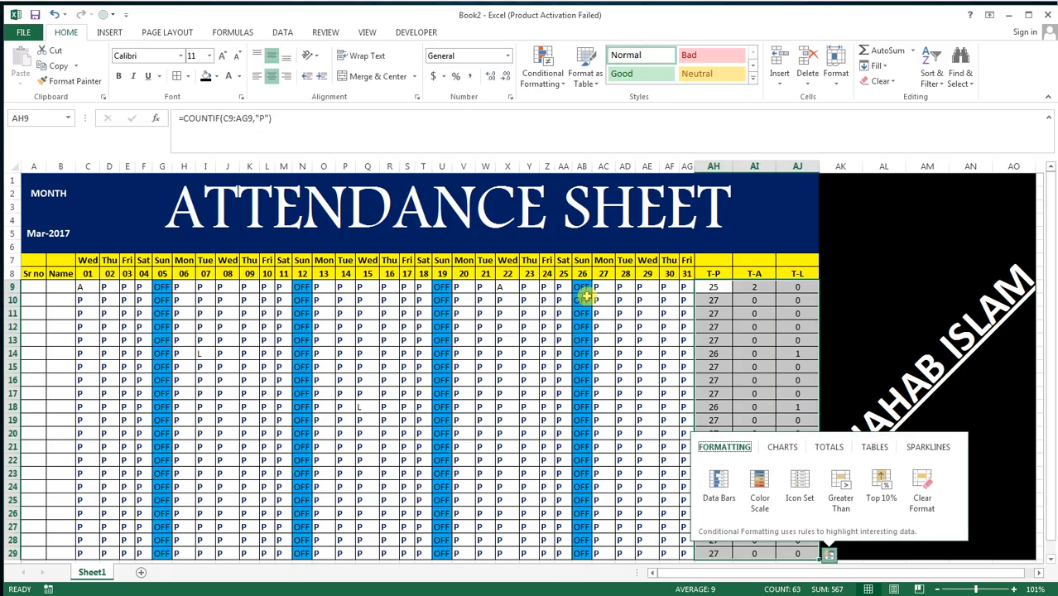